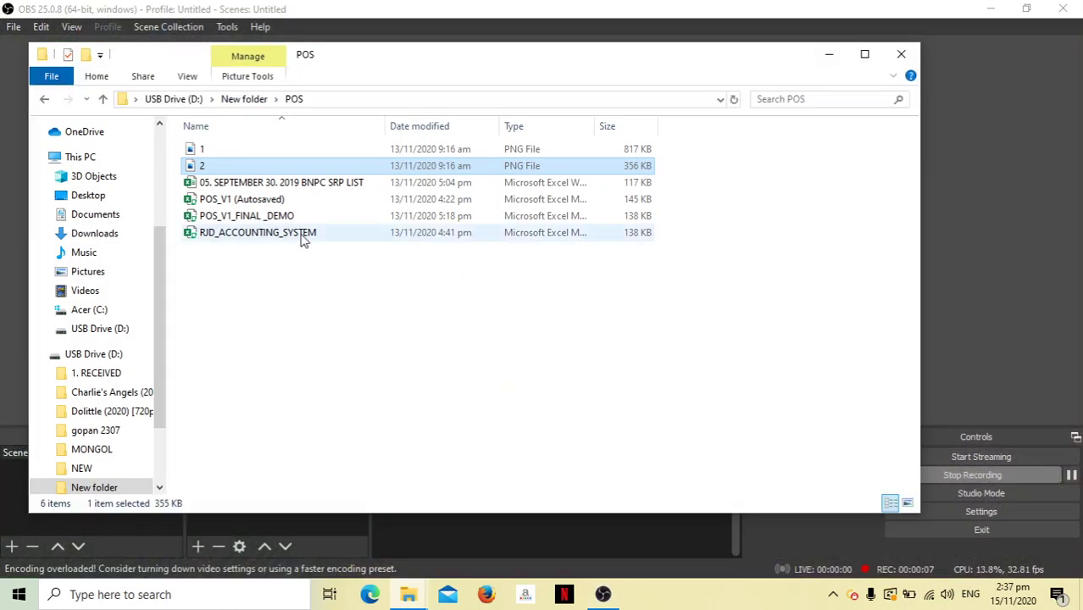
Open RJD_ACCOUNTING_SYSTEM from the POS folder to bring up its login form.
double_click(303, 233)
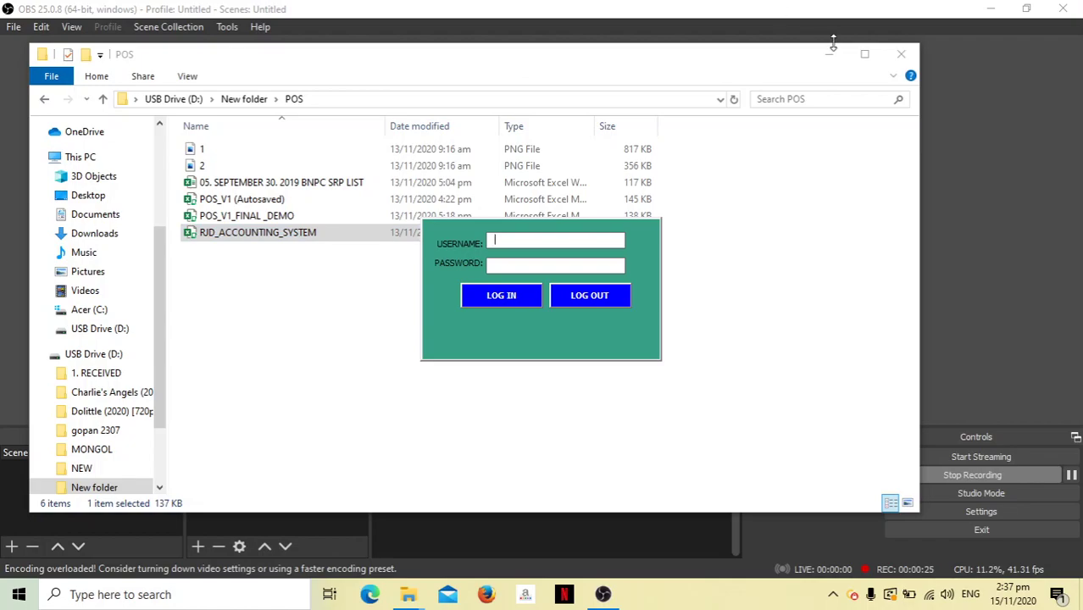
Log in to the accounting system with the user's name as username.
click(991, 10)
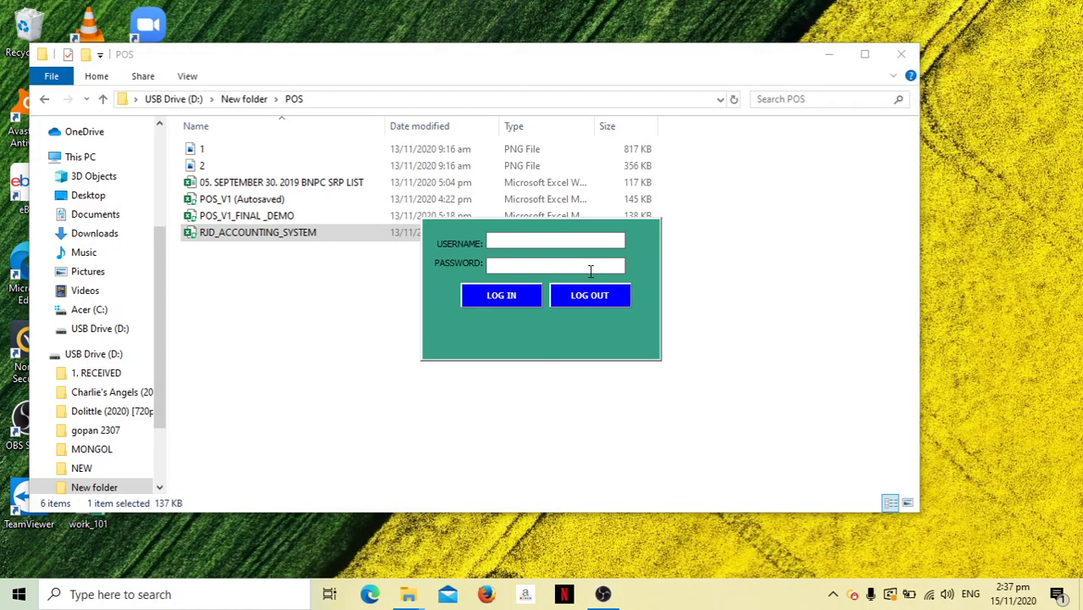
click(829, 53)
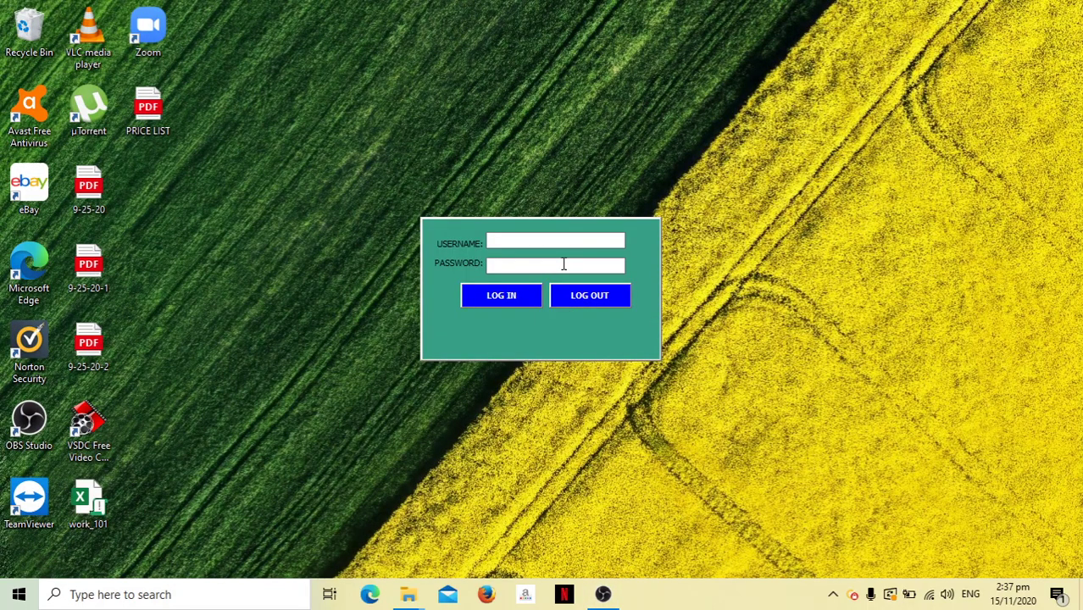
text(RYAN JAY)
click(495, 302)
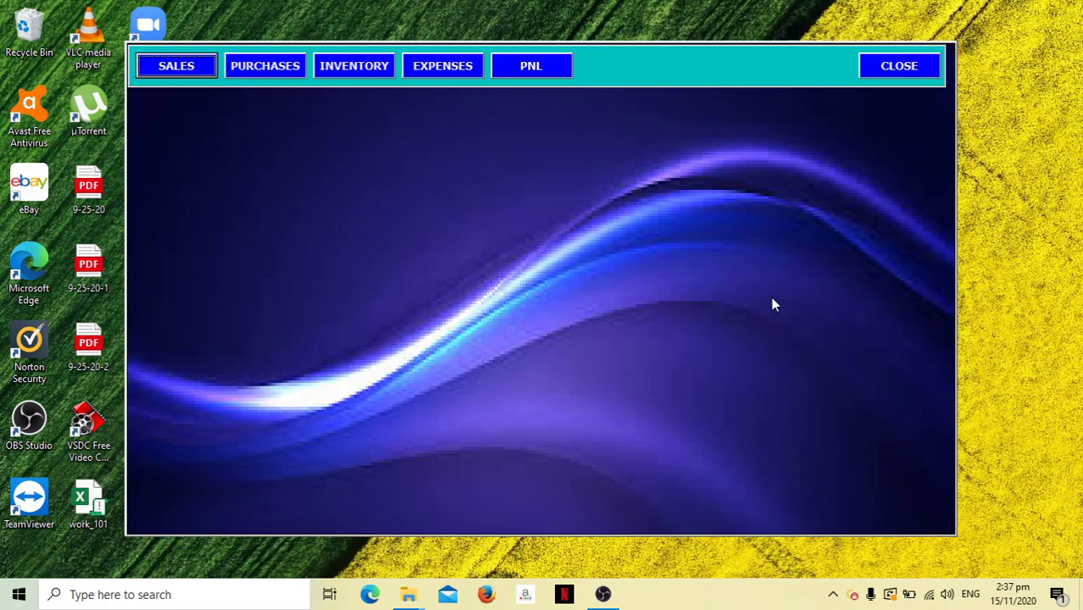
Dismiss the Office activation notice and preview the Sales and Purchases forms.
click(178, 68)
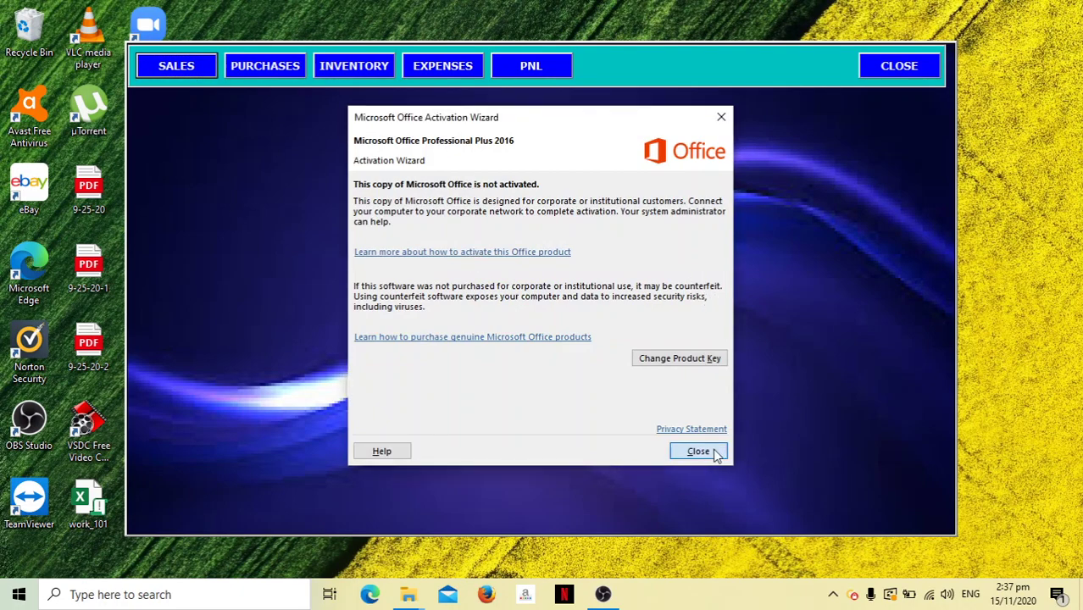
click(698, 452)
click(200, 70)
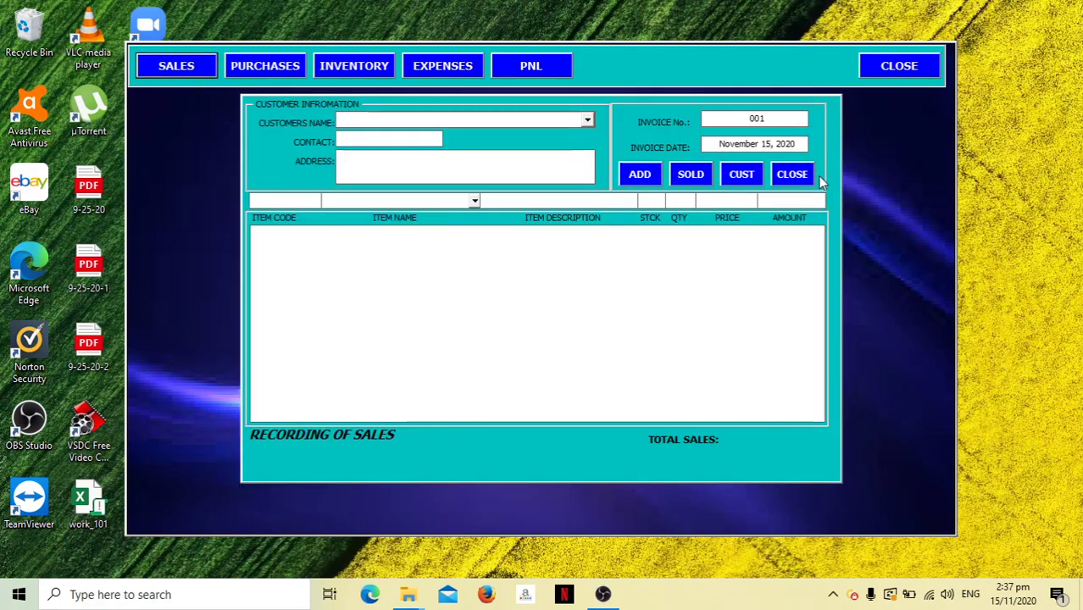
click(809, 176)
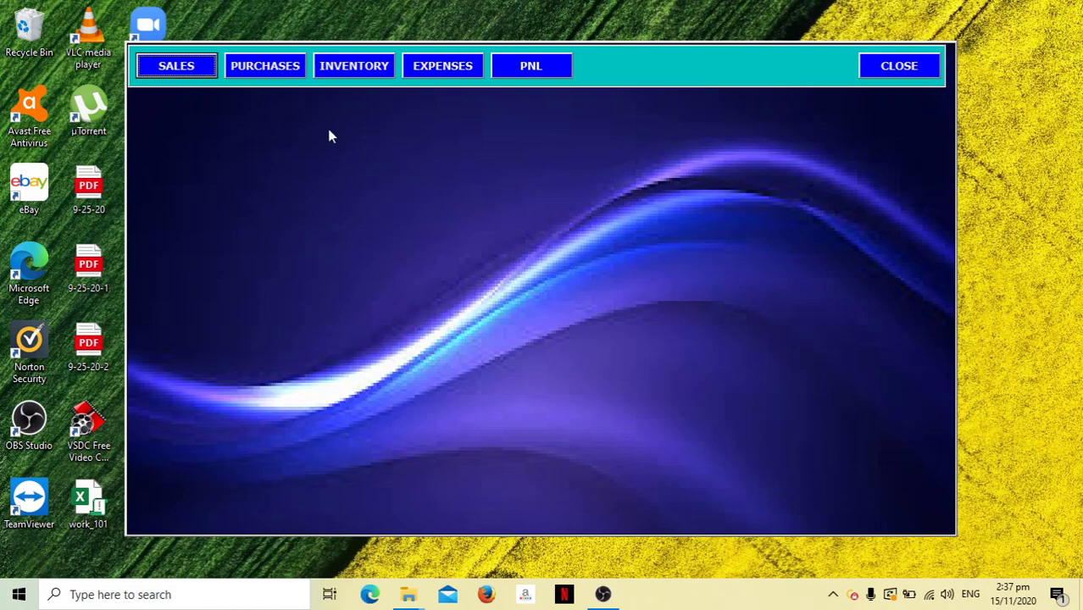
click(253, 66)
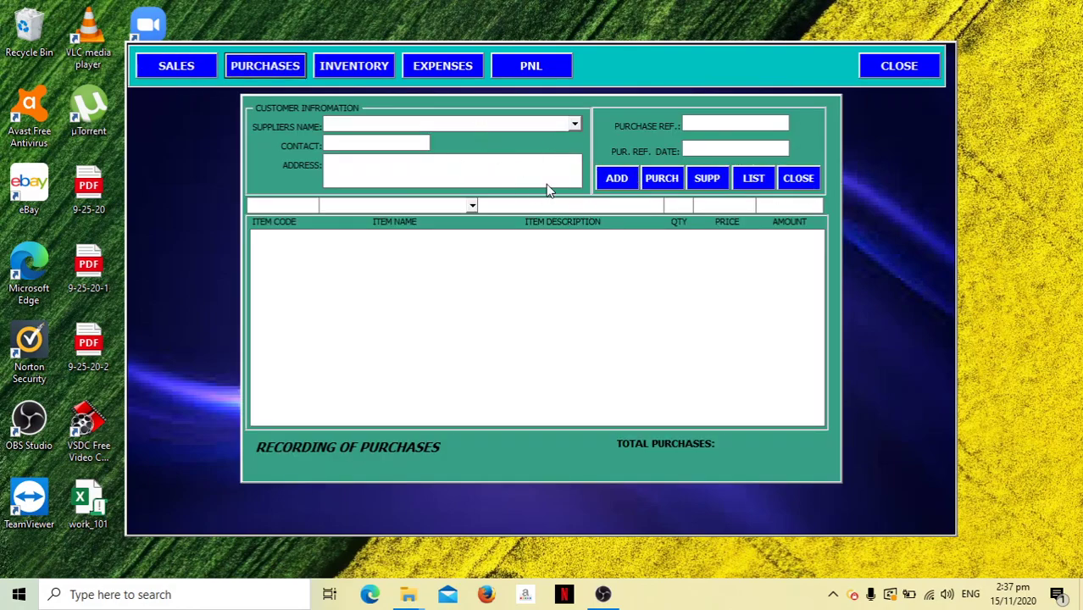
click(795, 179)
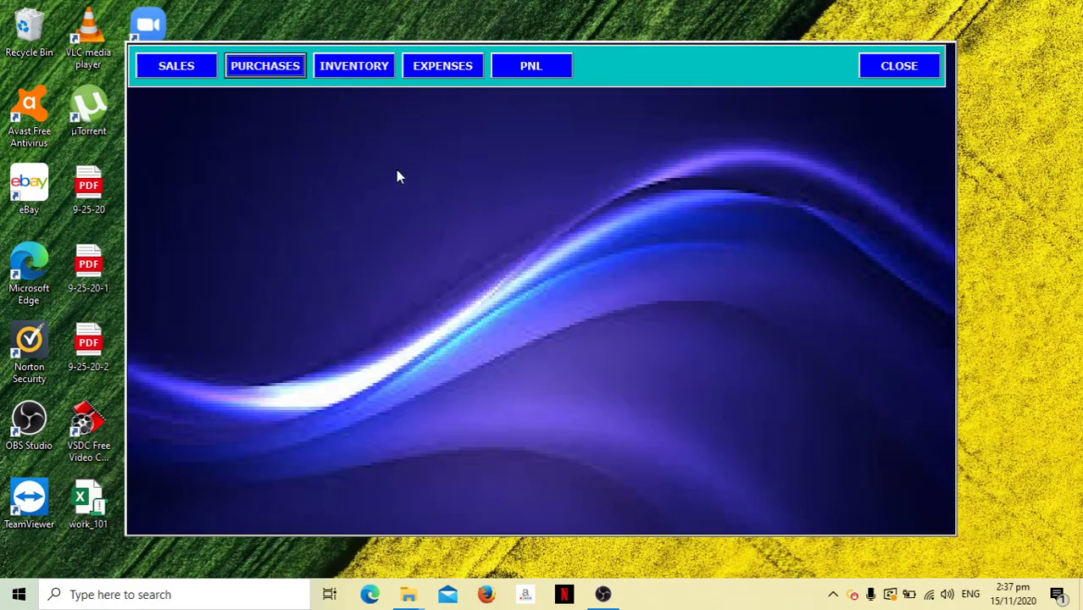
Preview the Inventory list and Expense voucher, then open the Profit and Loss report.
click(367, 70)
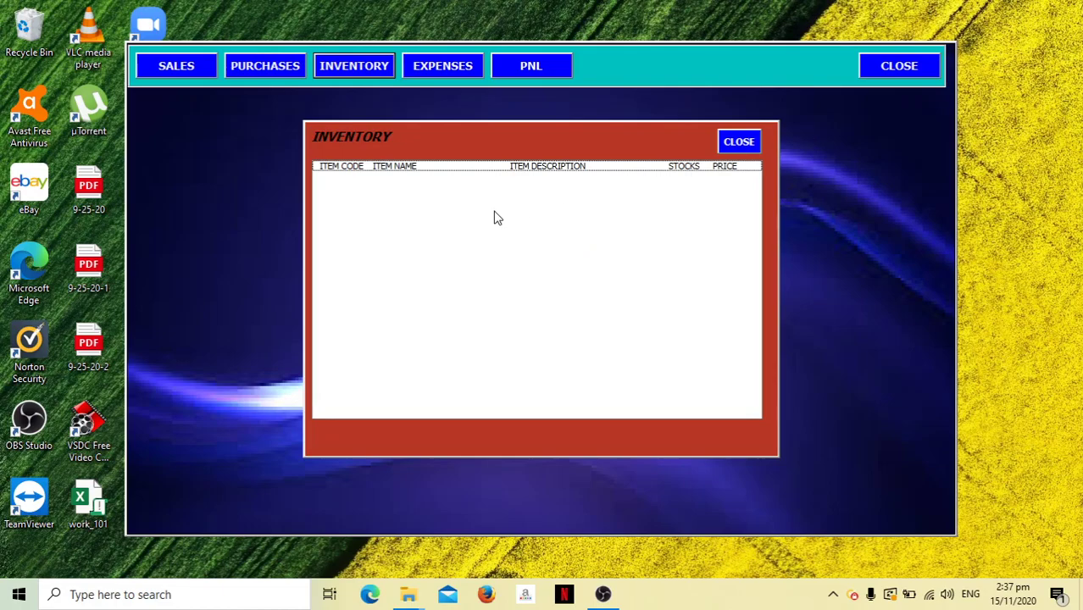
click(737, 142)
click(455, 67)
click(722, 414)
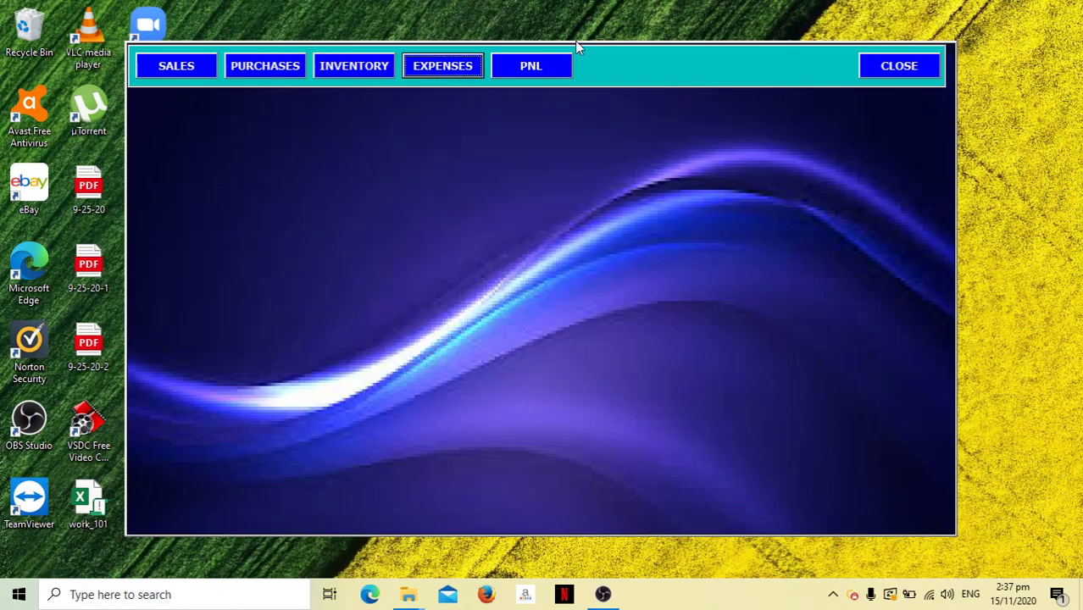
click(534, 67)
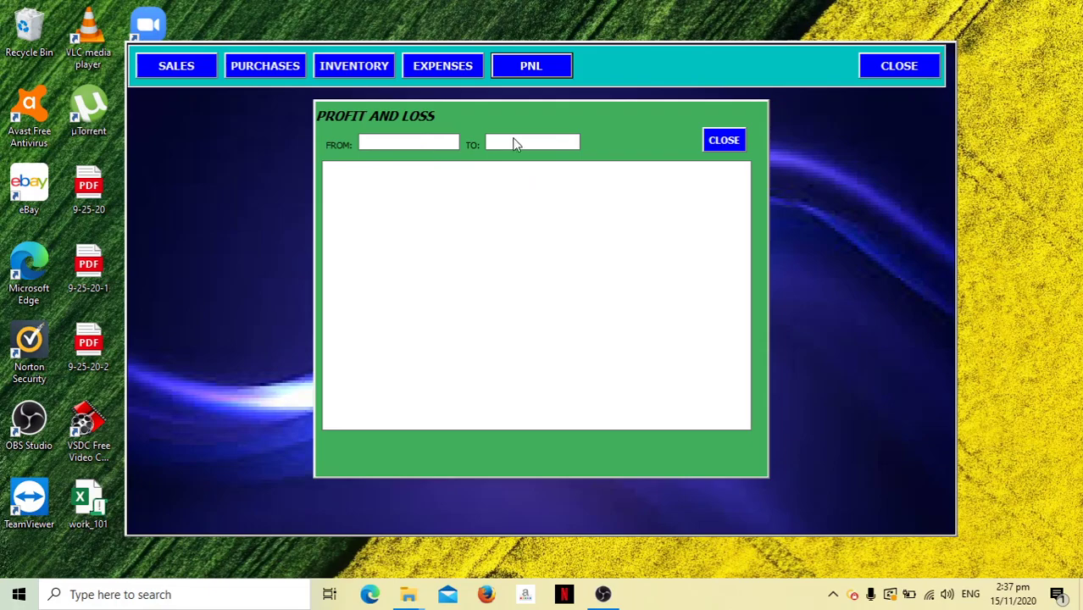
Close the Profit and Loss report, then open the Inventory List from the Purchases form.
click(725, 141)
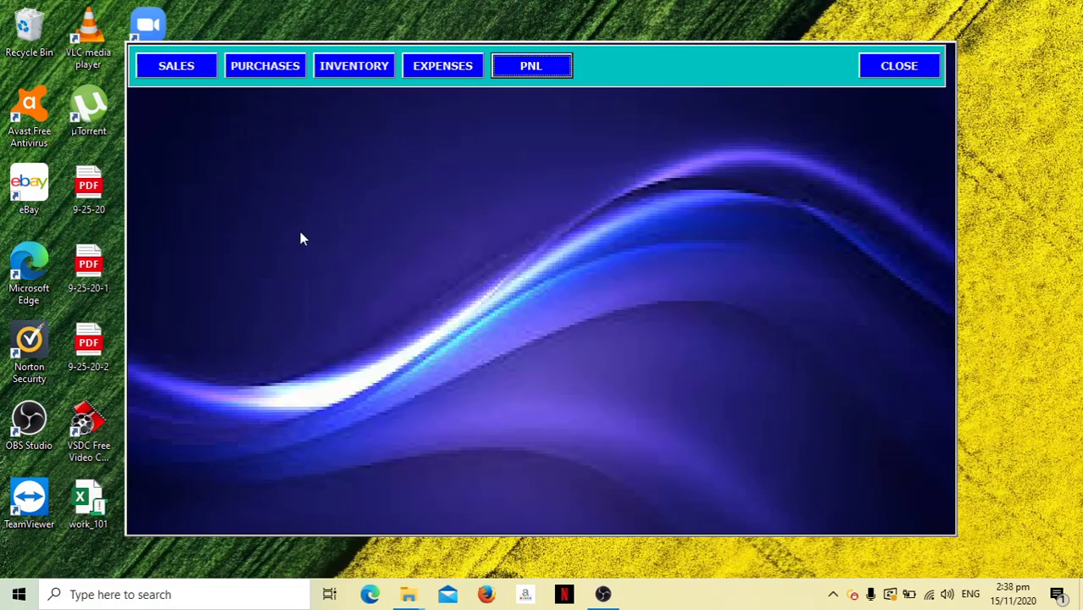
click(178, 66)
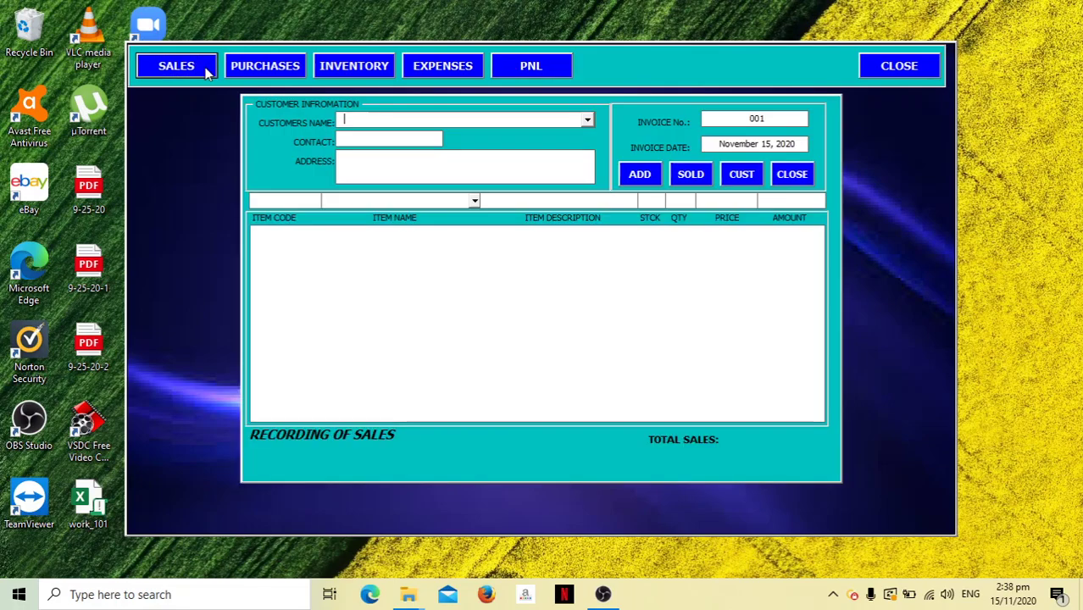
click(790, 177)
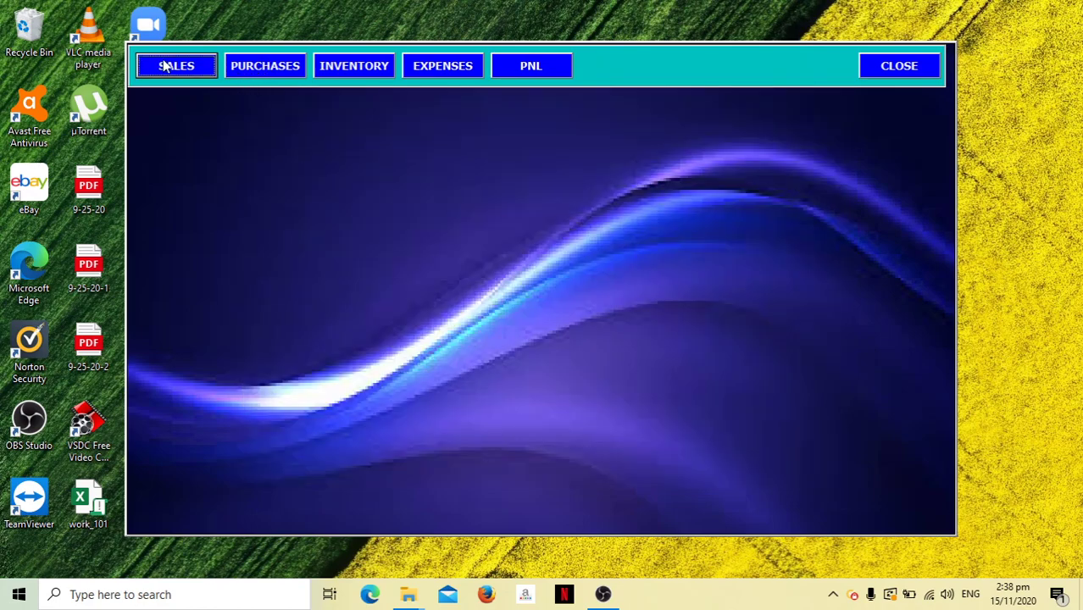
click(262, 68)
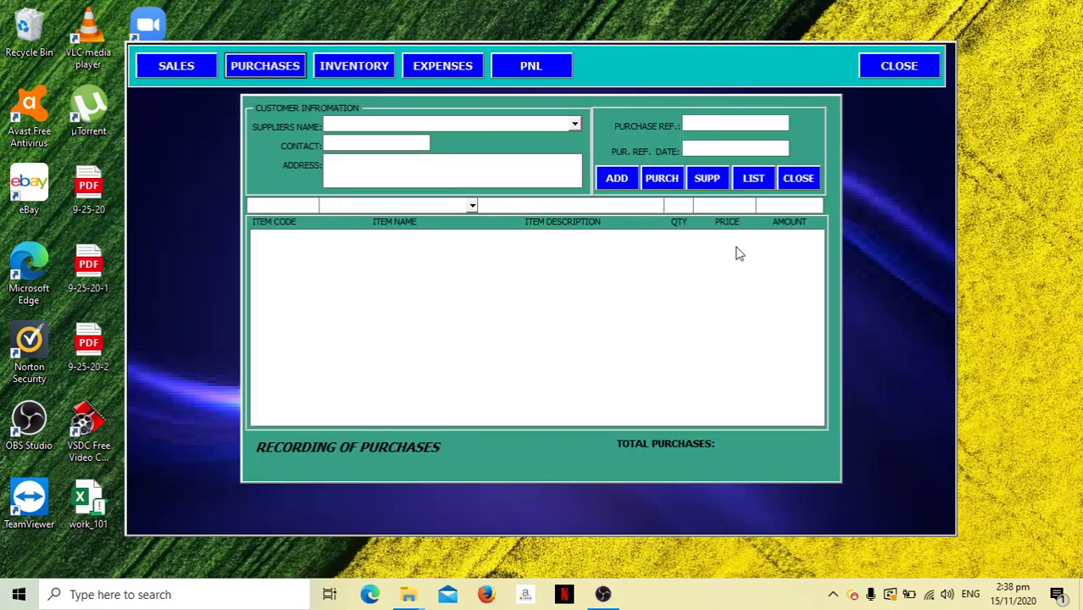
click(752, 180)
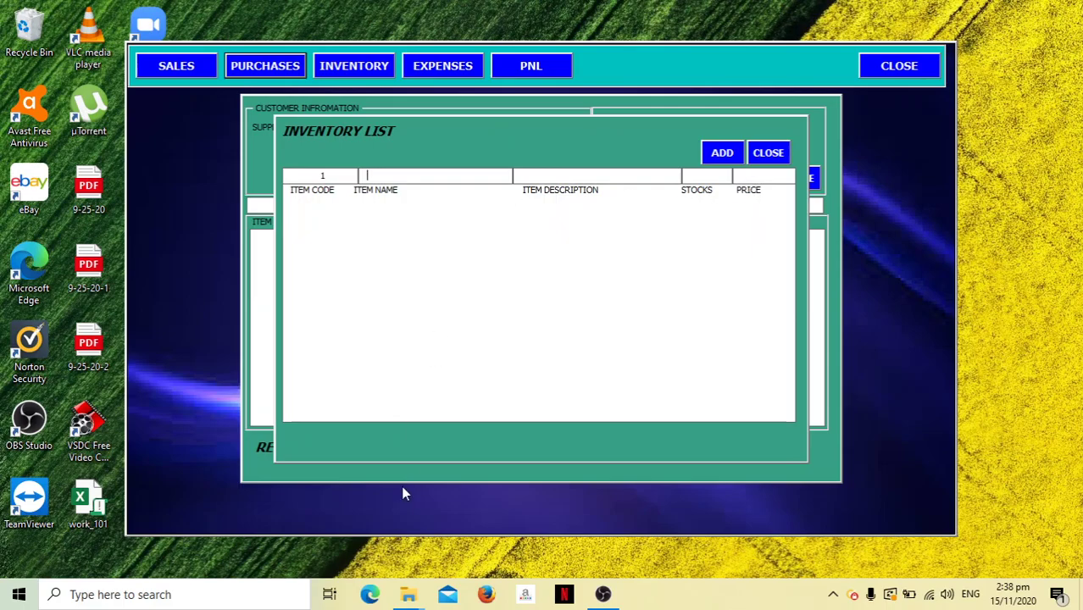
mouse_move(408, 599)
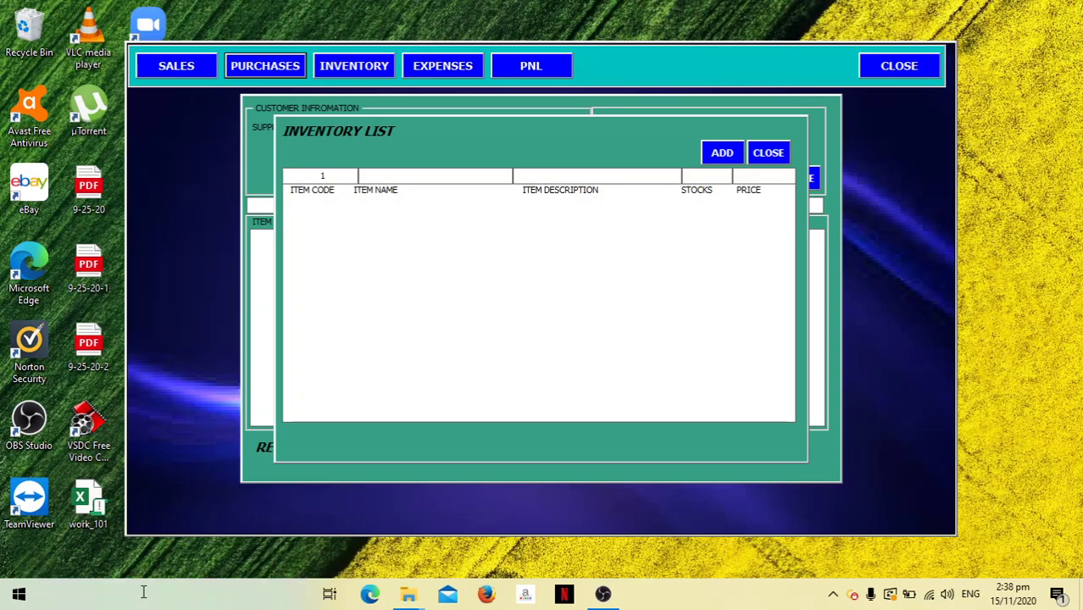
Search Windows for 'PRICE' and select the PRICE LIST PDF best match.
click(142, 595)
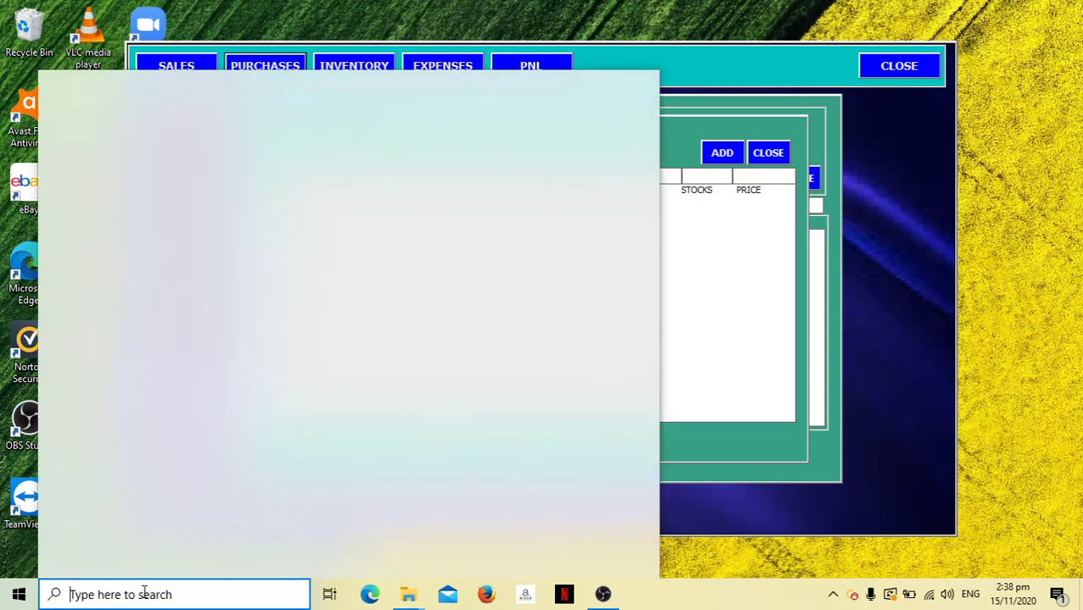
text(PEICE)
key(BackSpace)
key(BackSpace)
key(BackSpace)
key(BackSpace)
key(BackSpace)
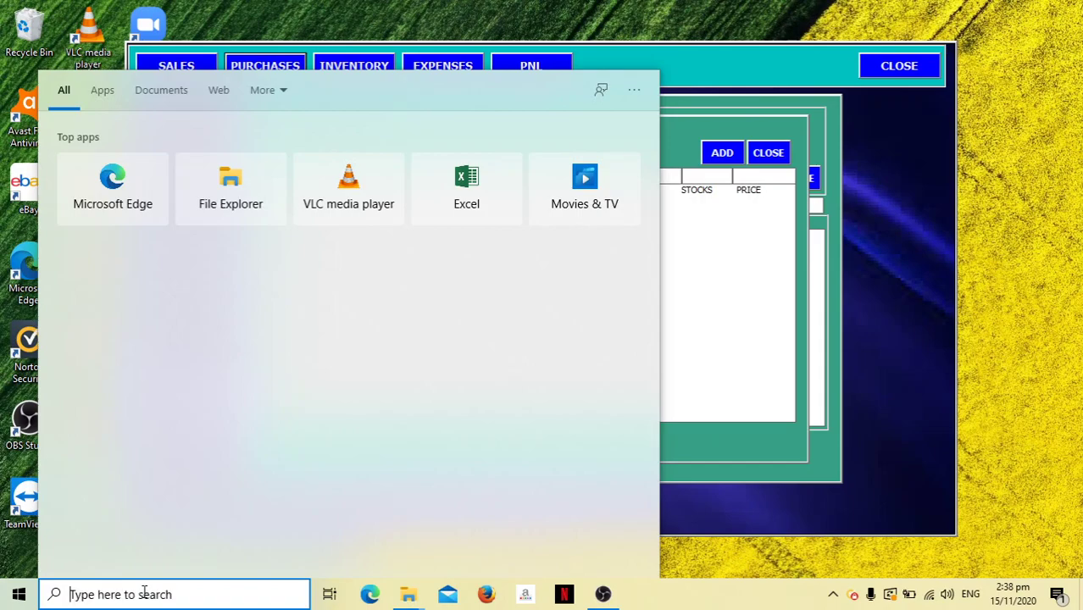
text(PRICE)
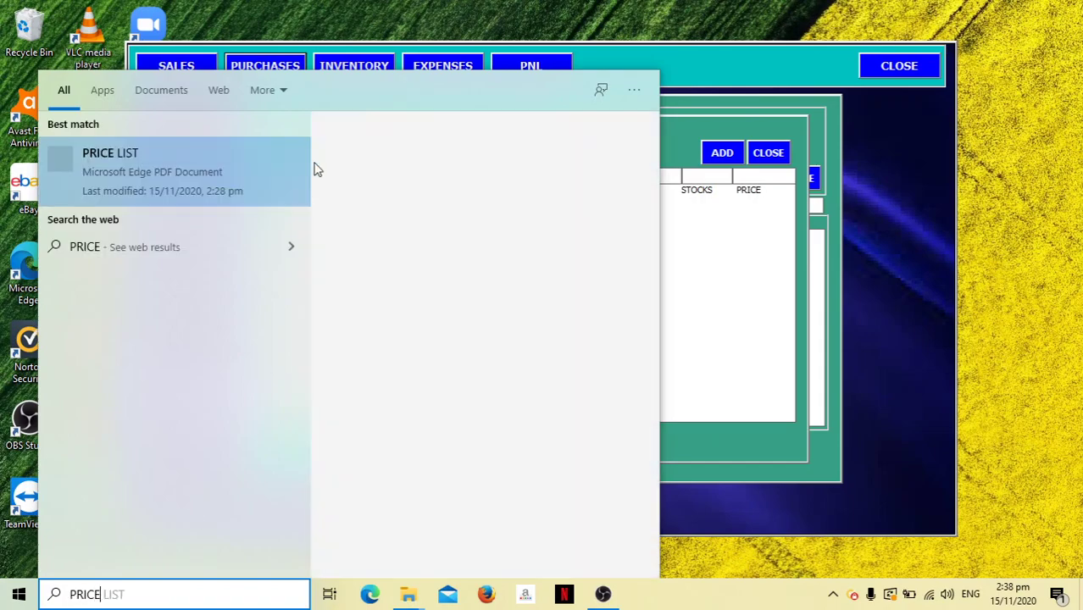
click(480, 212)
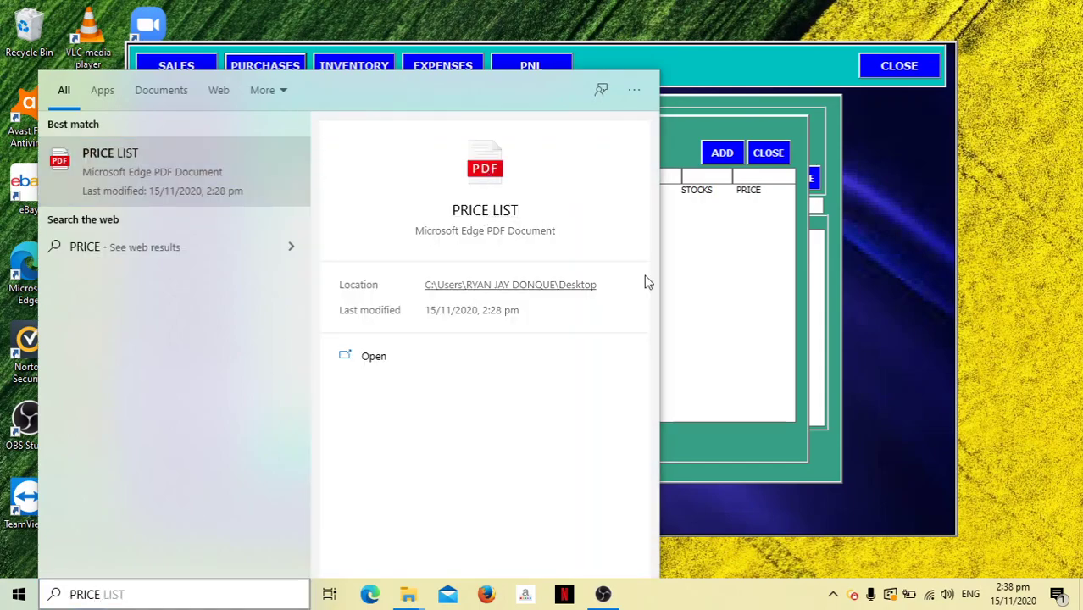
Read the sardine prices in PRICE LIST.pdf in Edge, then minimize it.
click(485, 211)
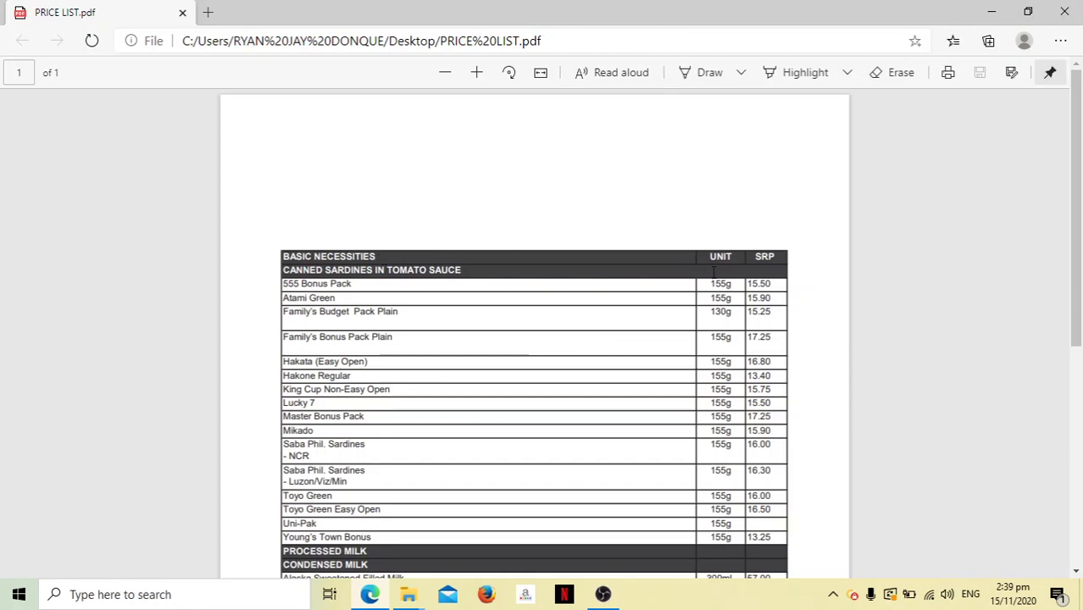
click(989, 12)
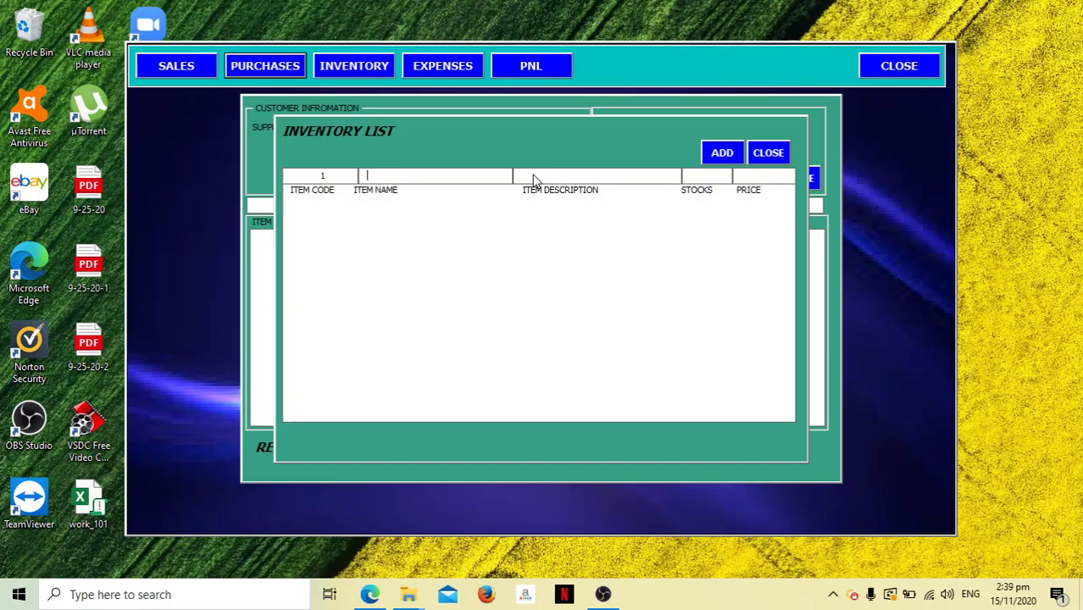
Add item 555 BONUS PACK (555 SARDINES BONUS PACK HOT AND SPICY), stock 20, price 15.00.
text(555 BONUS PACK)
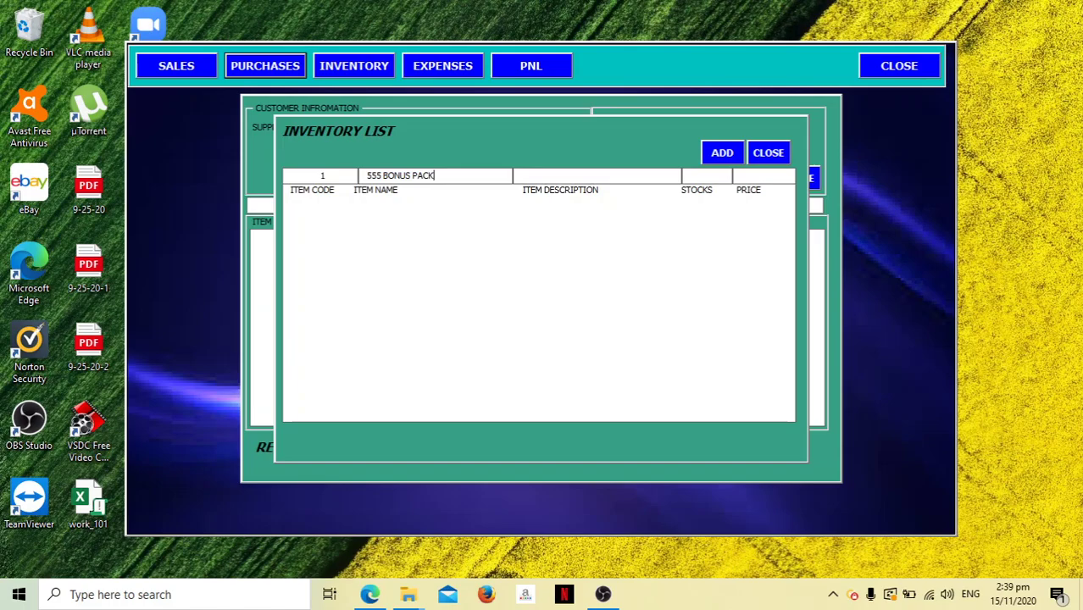
text(555 SARDINES BONUS PA)
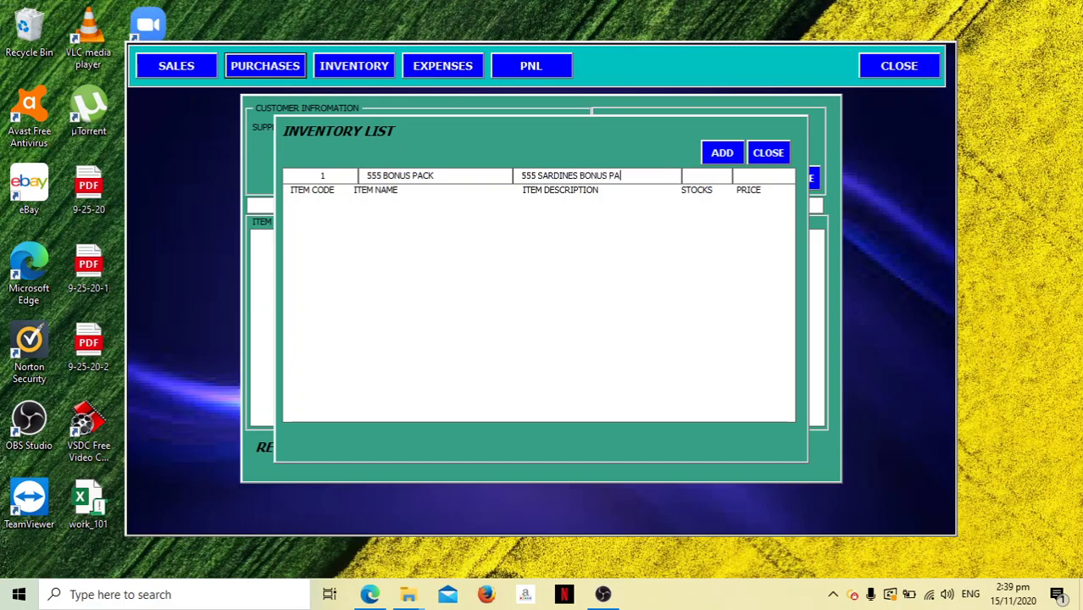
text(CKK HOT AND SP)
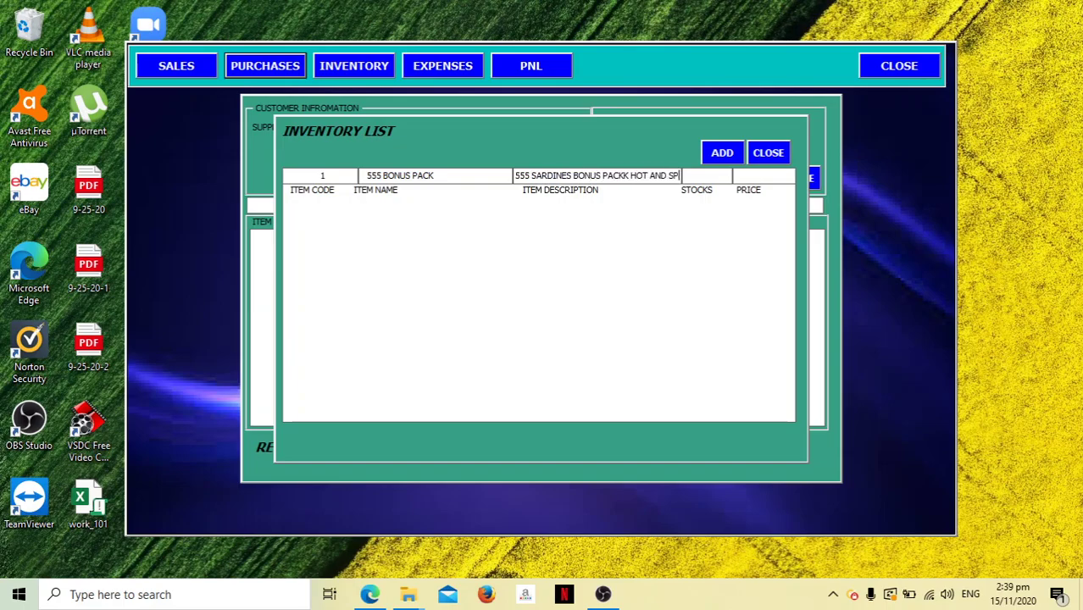
text(ICY)
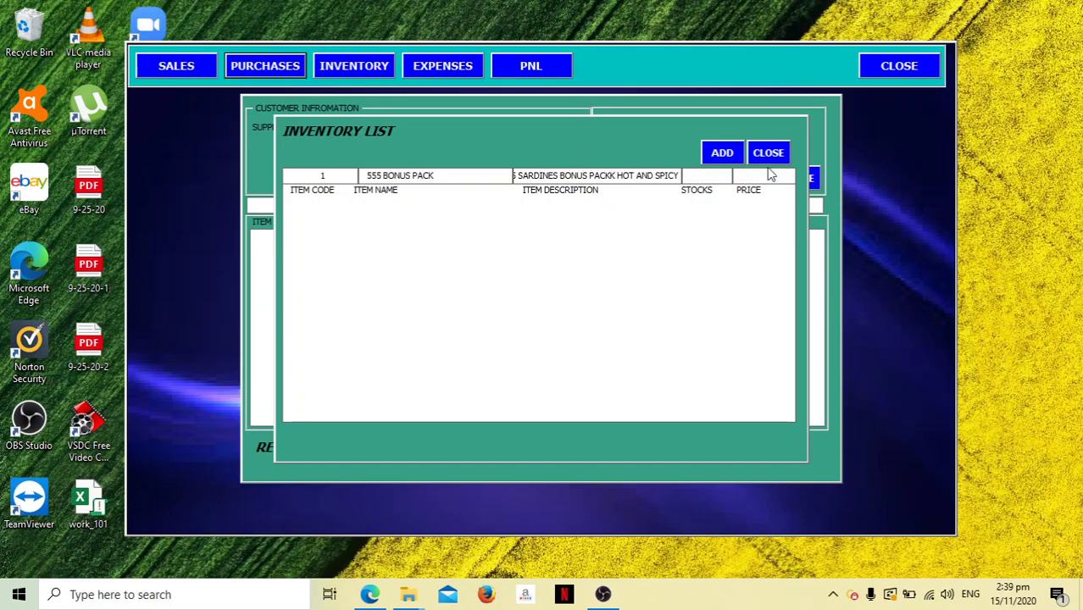
key(Tab)
text(2)
key(Tab)
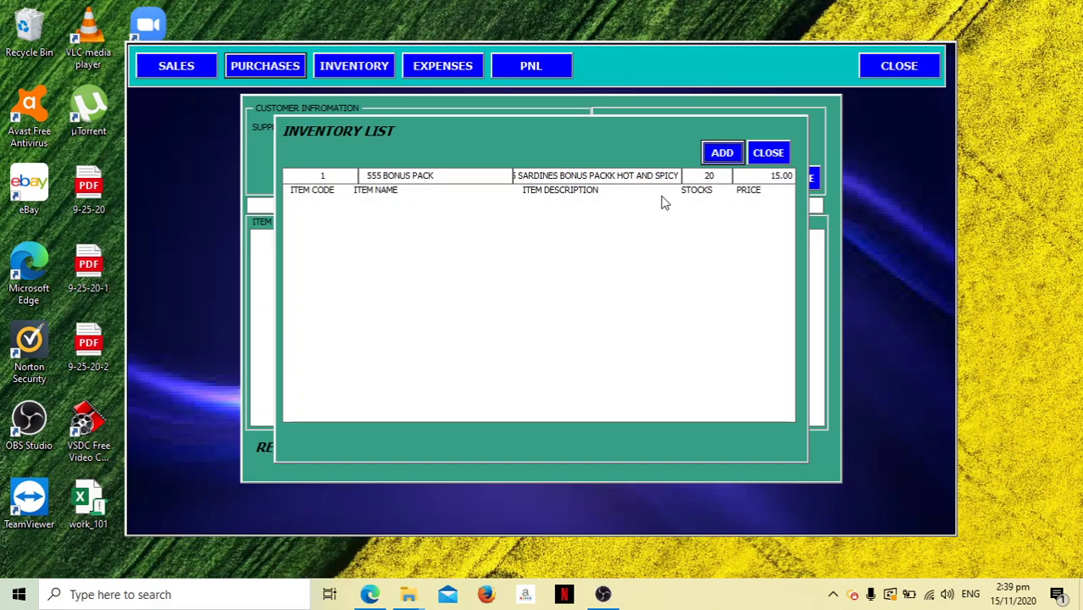
click(722, 155)
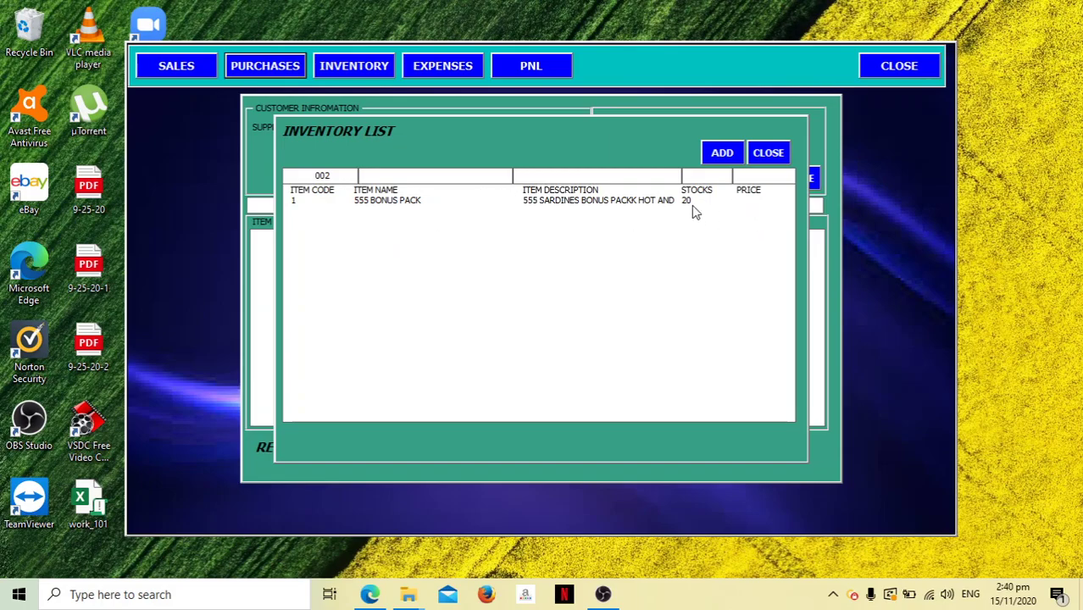
click(768, 154)
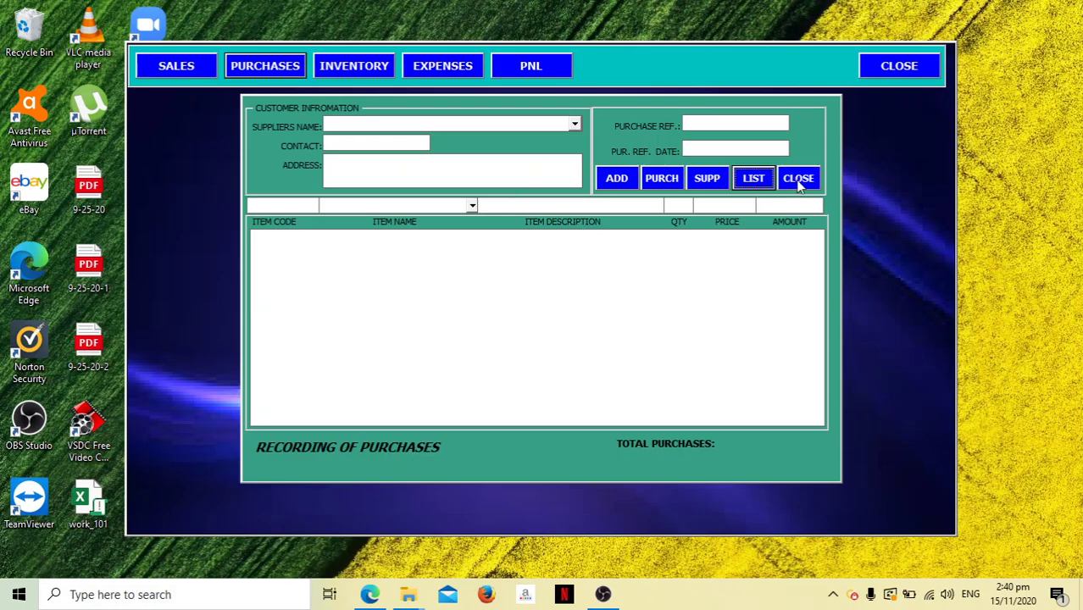
click(798, 177)
click(356, 67)
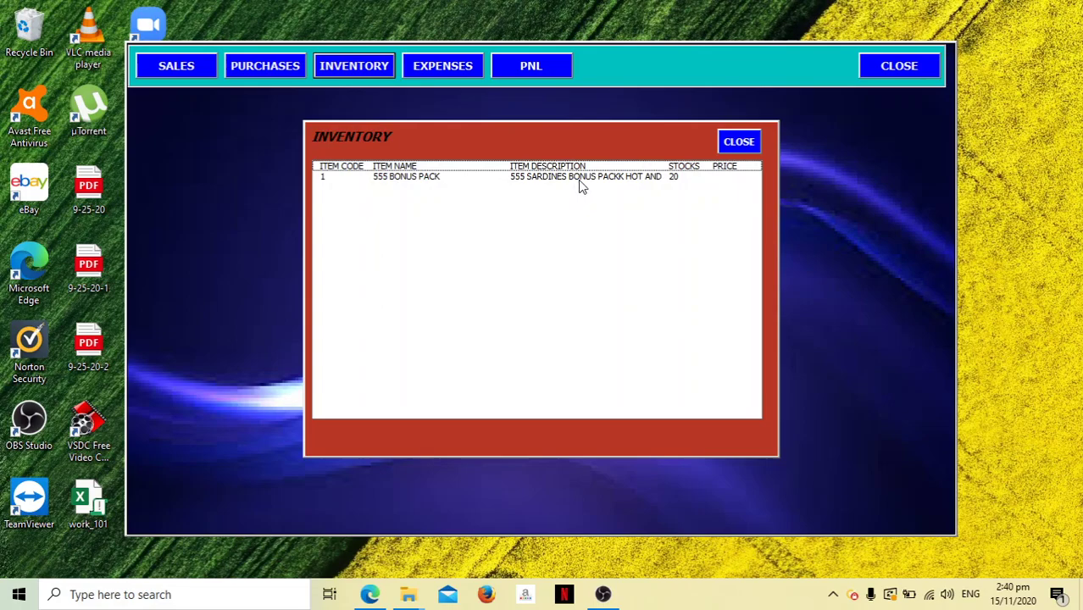
double_click(580, 178)
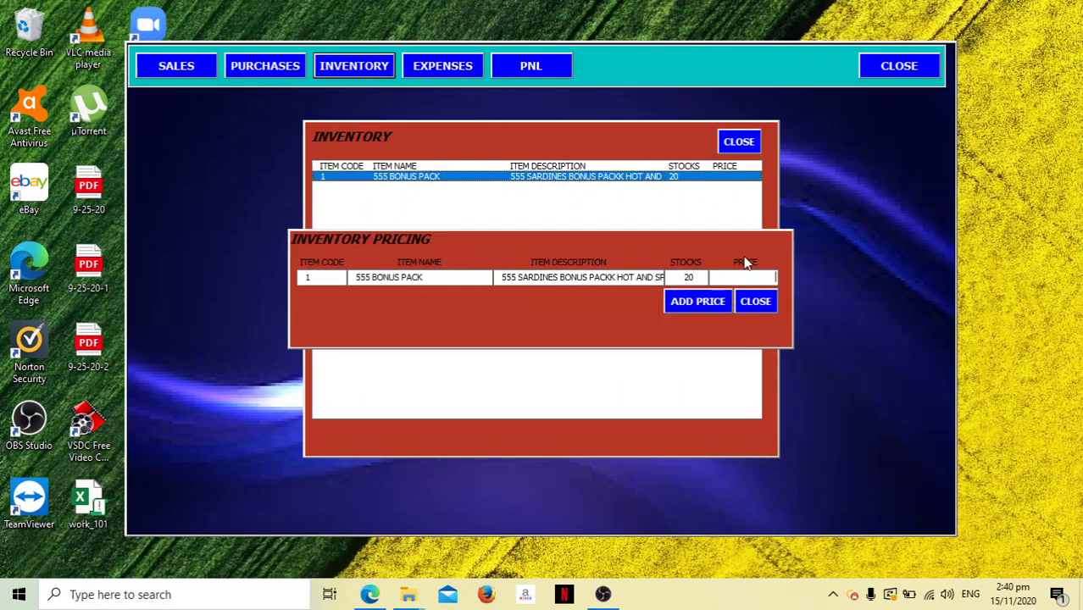
click(765, 305)
click(739, 141)
click(166, 71)
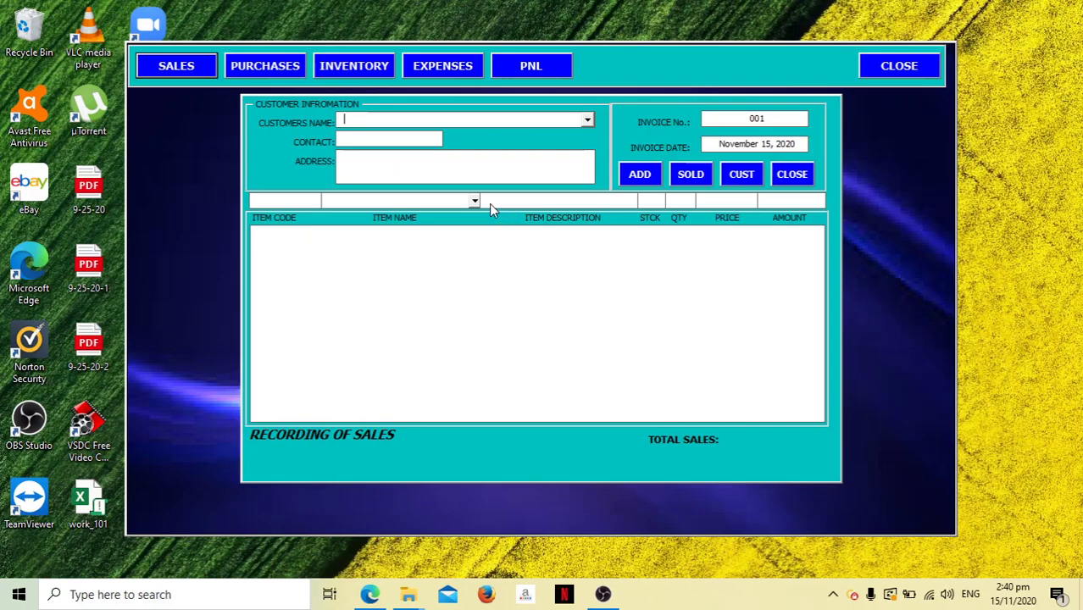
click(475, 203)
click(362, 215)
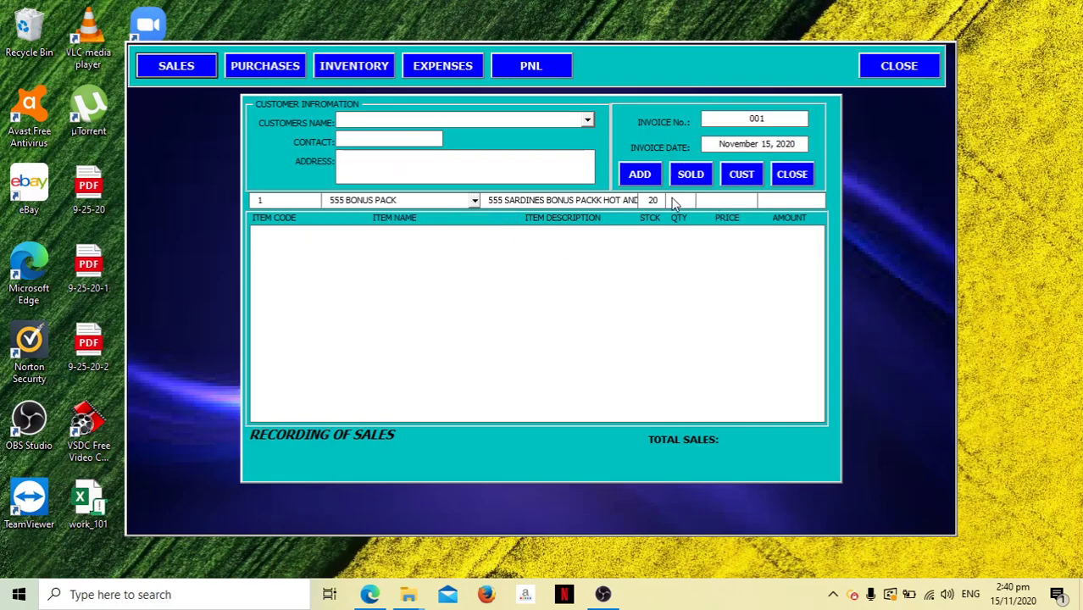
click(801, 175)
Change the 555 BONUS PACK price to 18.00 and confirm the update.
click(381, 73)
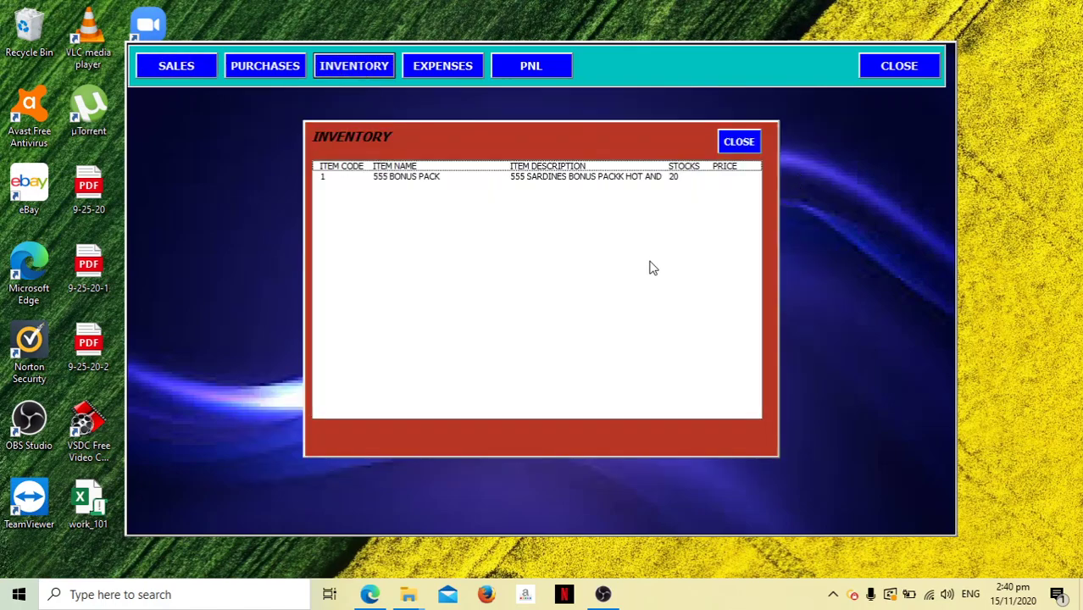
double_click(604, 178)
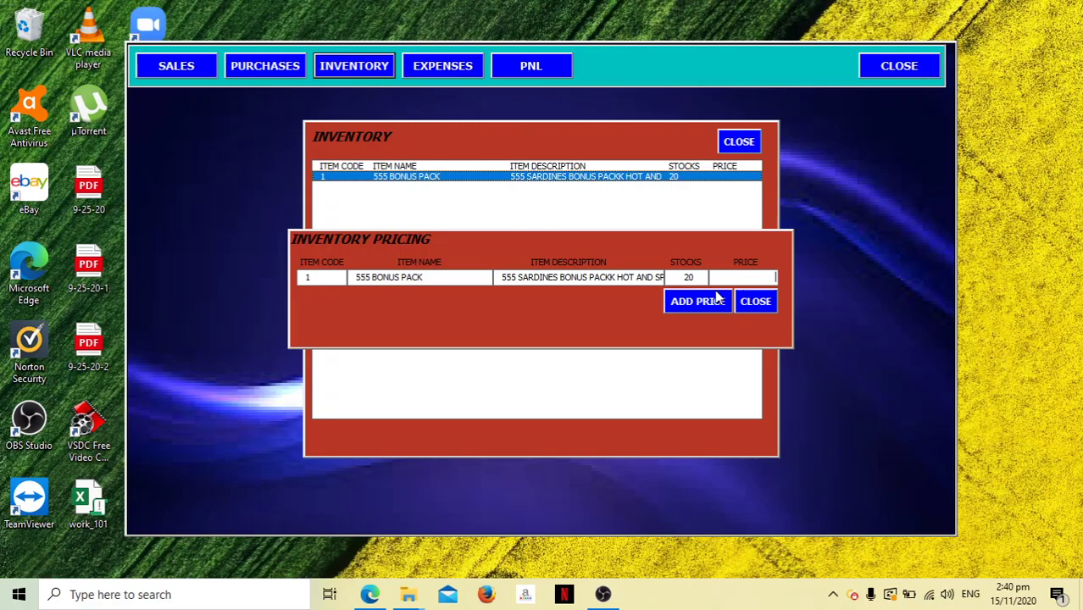
text(18)
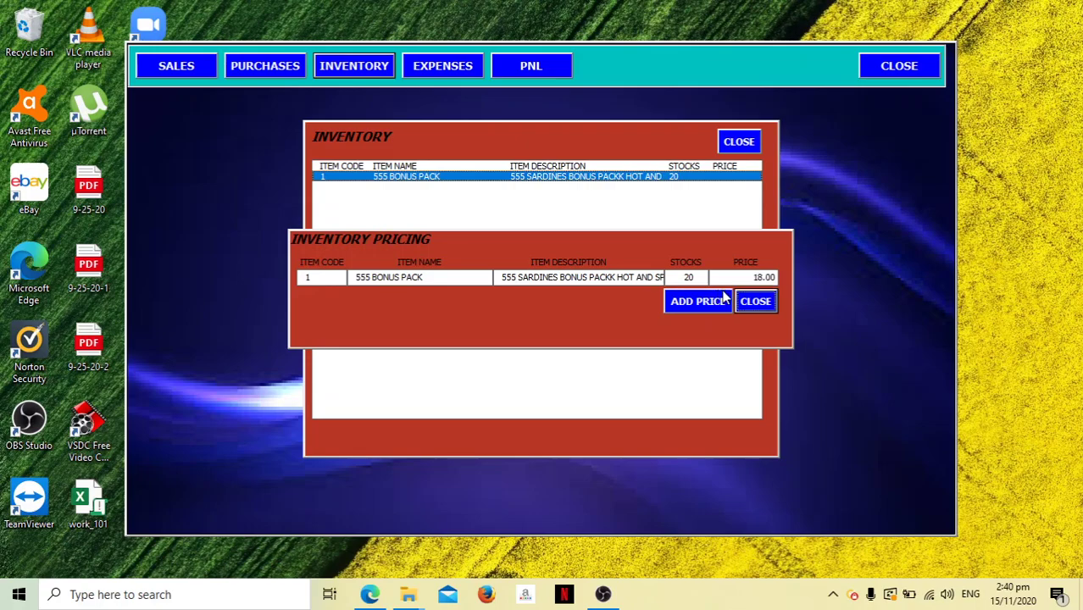
click(706, 300)
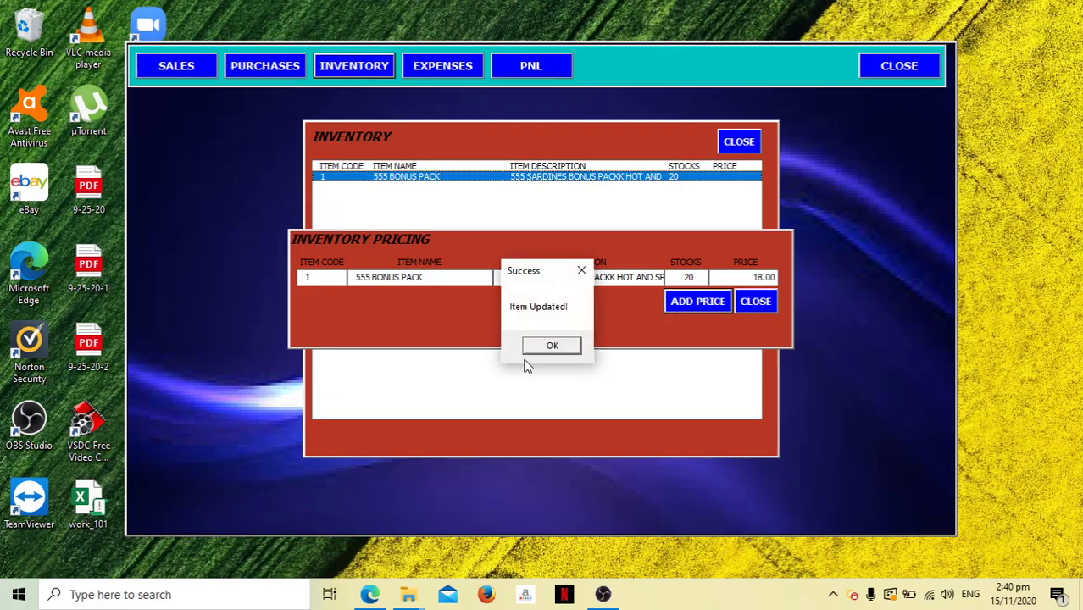
click(545, 348)
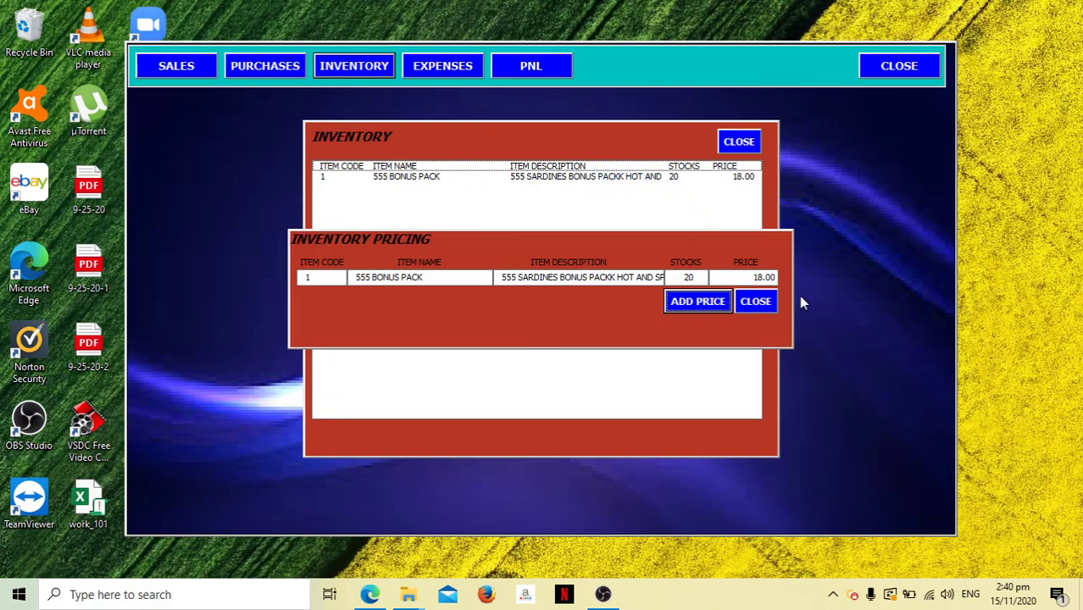
click(767, 303)
Open the Sales form and check that the saved-customer list is empty.
click(738, 146)
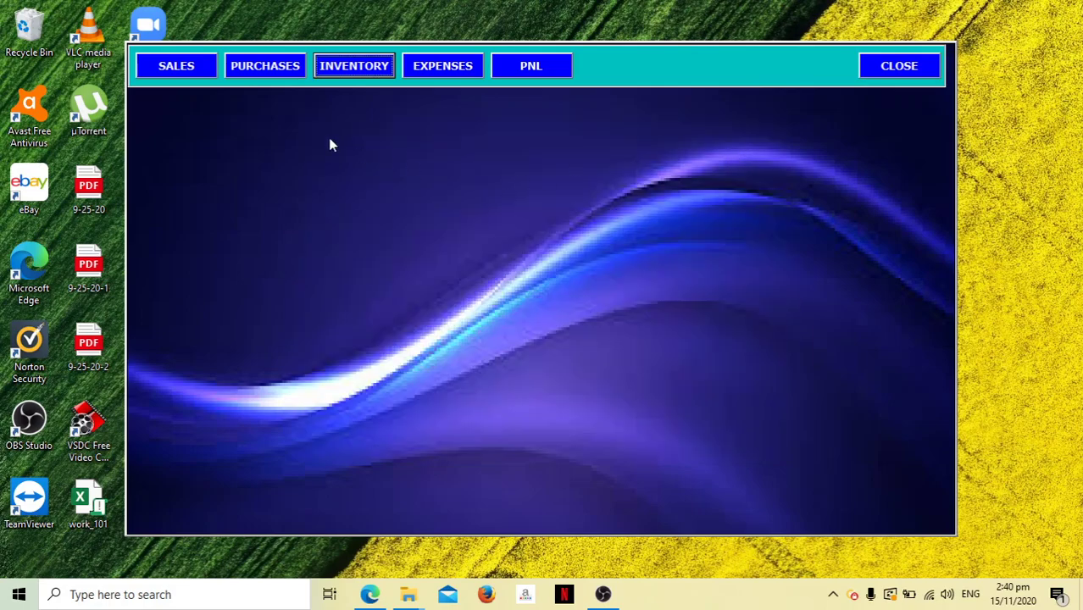
click(171, 69)
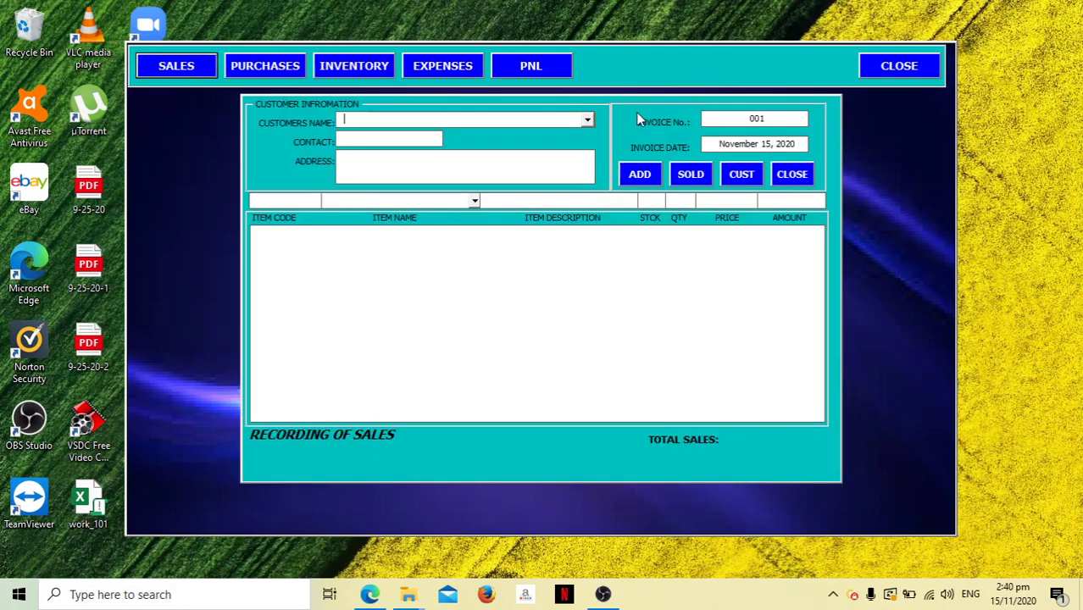
click(589, 119)
click(547, 124)
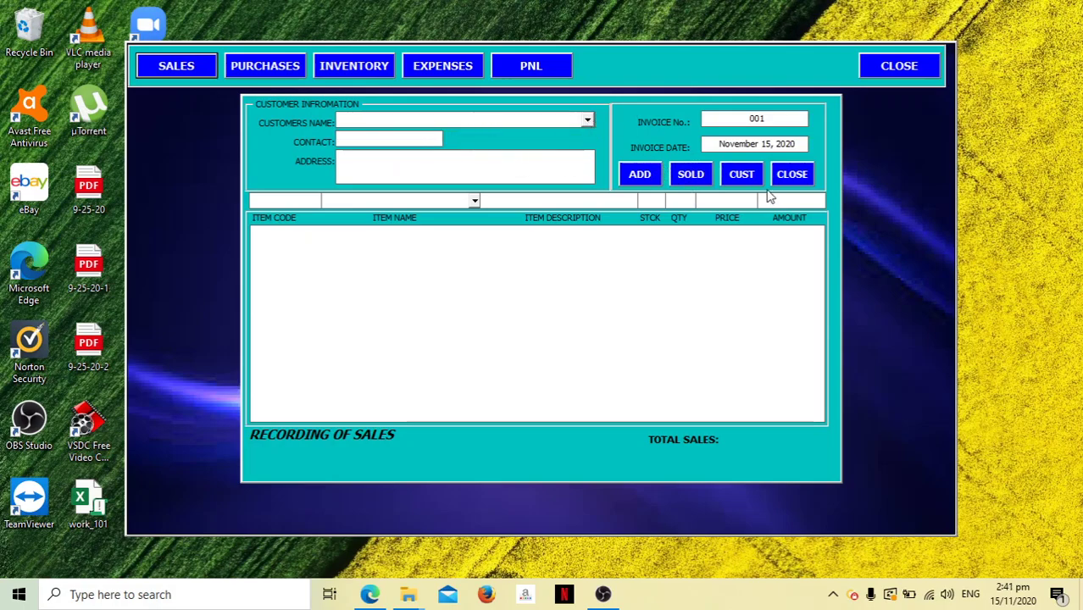
Add customer 001 with the customer's full name, contact number and address.
click(739, 175)
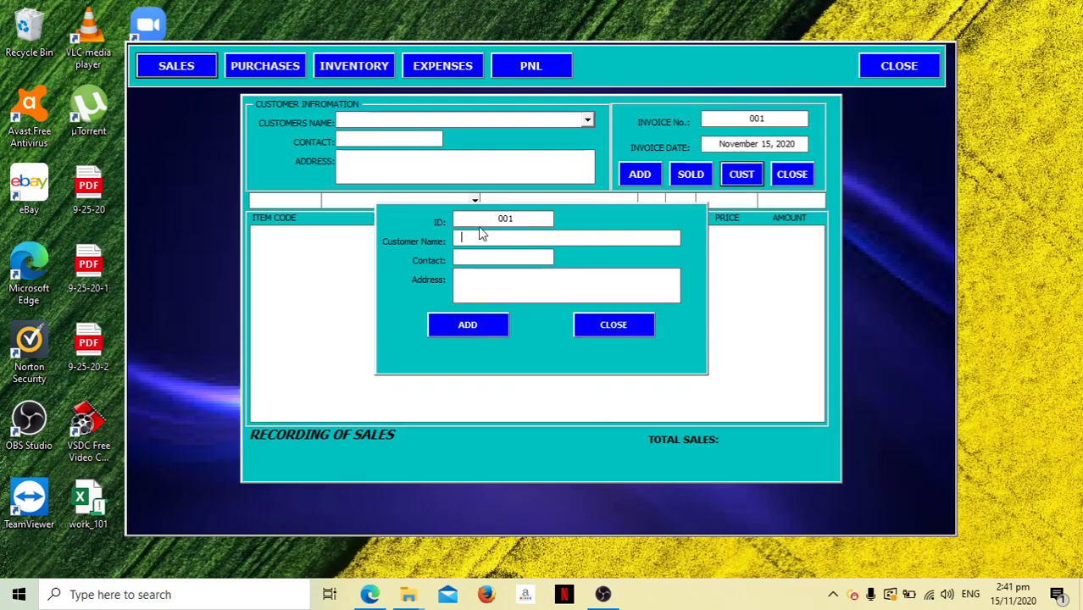
text(RYAN JAY DONQUE)
click(503, 257)
text(0928)
text(5)
text(763)
text(SOMEWHER)
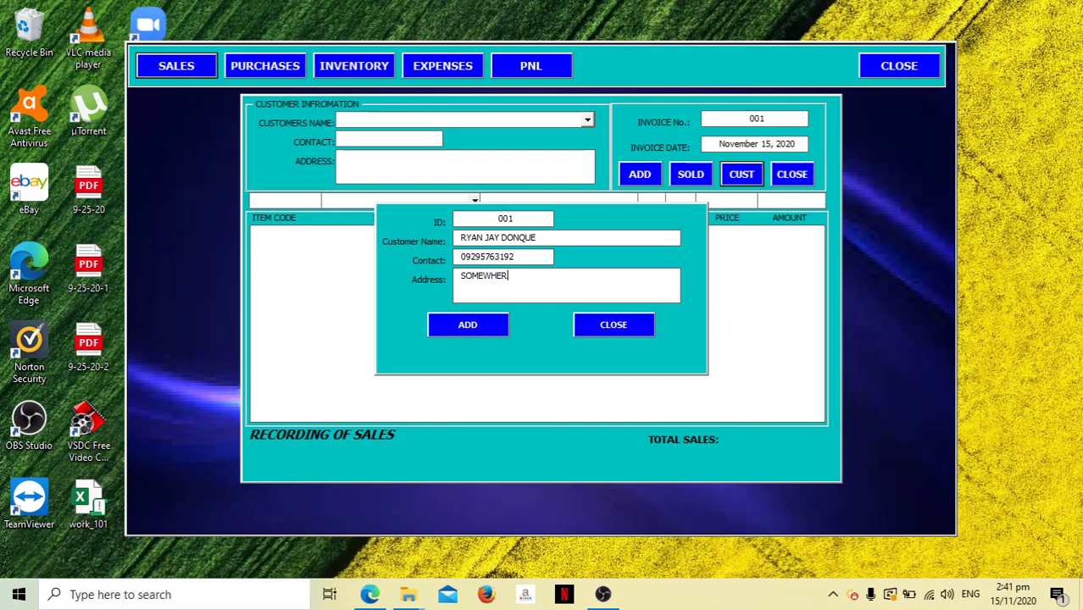
text(E IN THE PHILIPPINES)
click(485, 325)
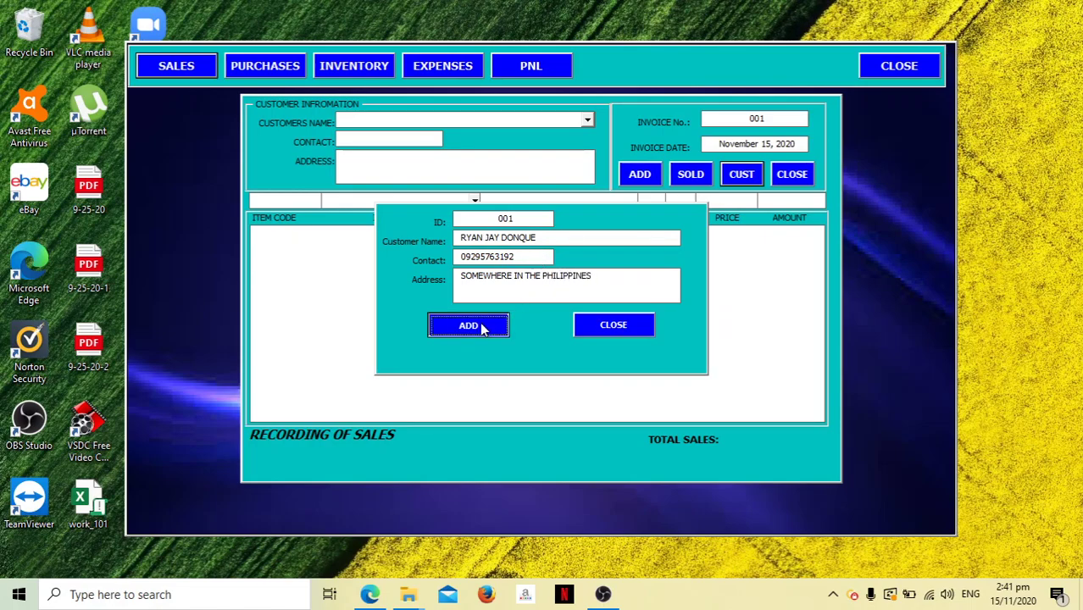
Select customer 001 and add 555 BONUS PACK, quantity 1 at 18.00, to invoice 001.
click(625, 328)
click(587, 120)
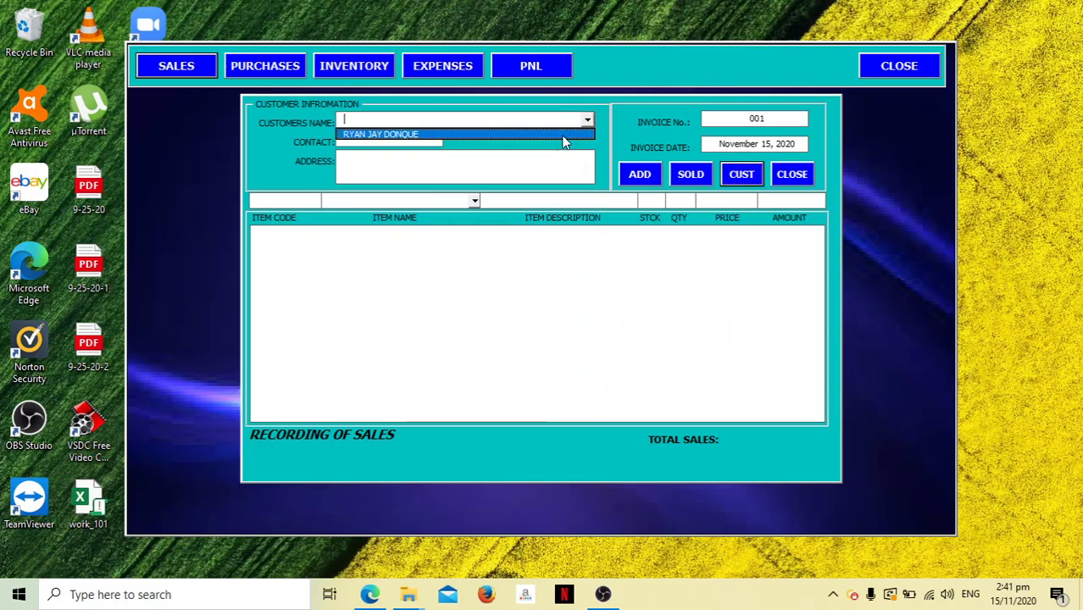
click(563, 135)
click(472, 202)
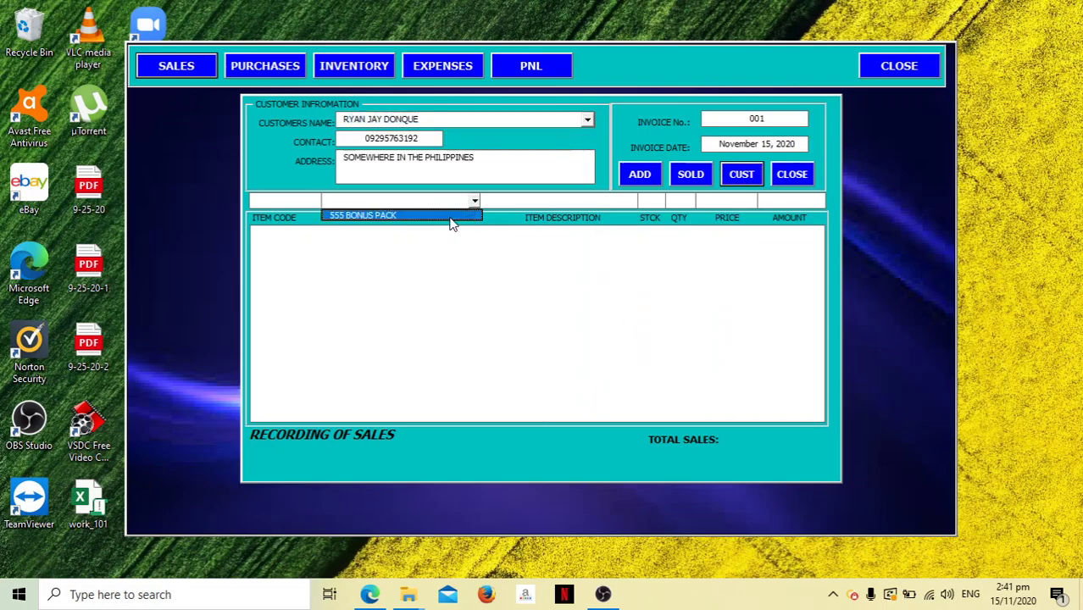
click(450, 217)
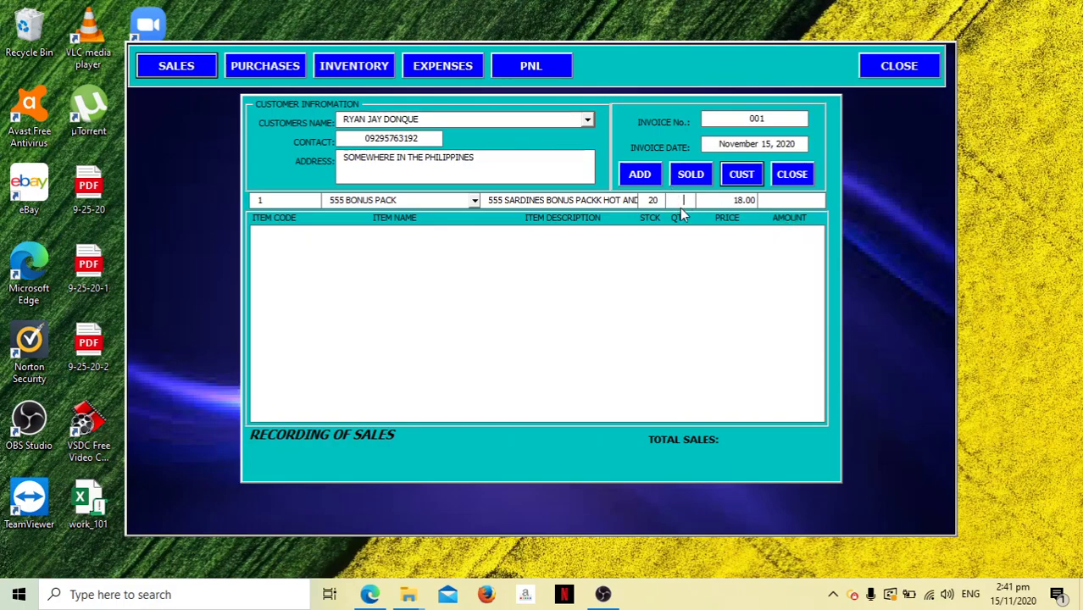
key(Caps_Lock)
text(1)
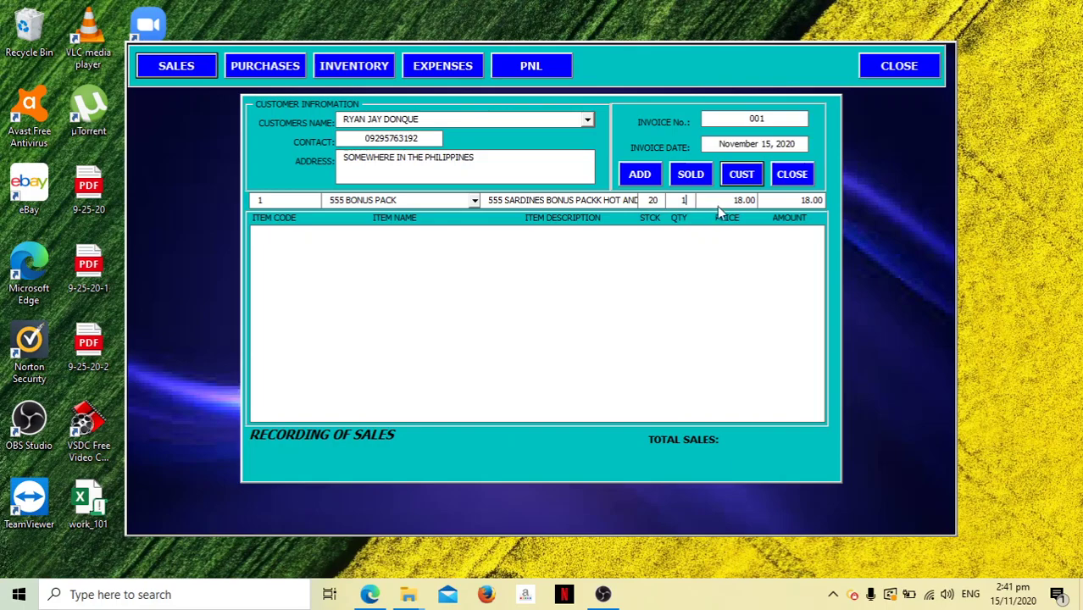
click(644, 175)
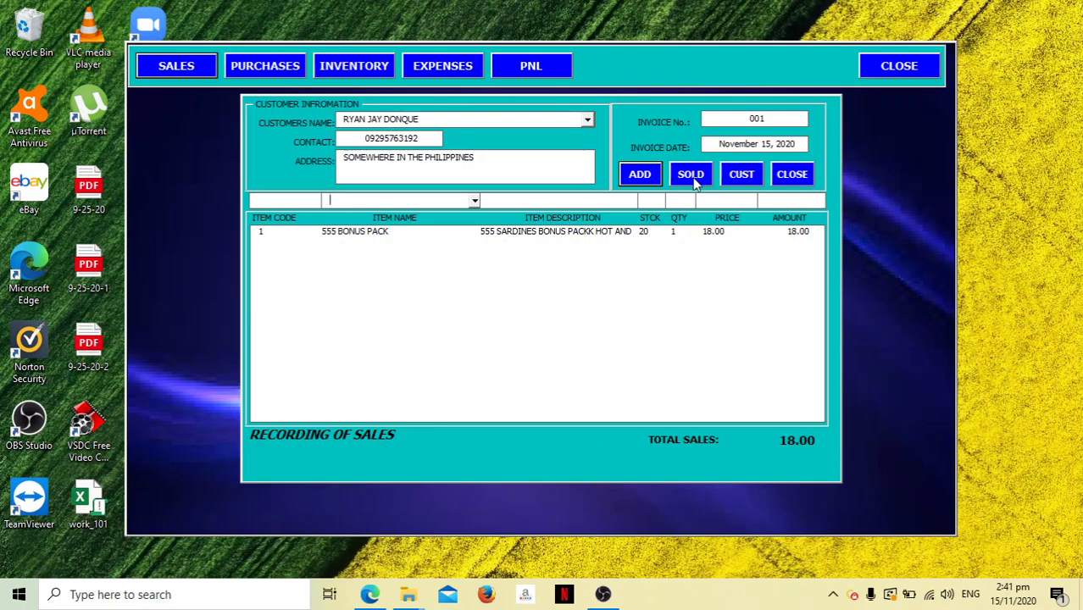
Mark invoice 001 as sold and check the Profit and Loss report.
click(691, 174)
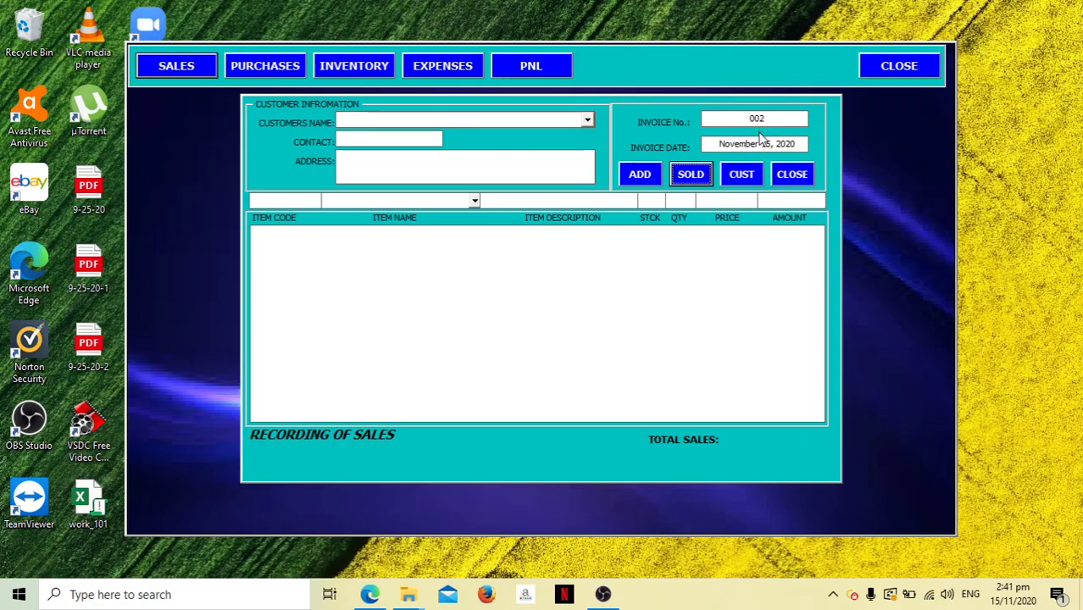
click(788, 176)
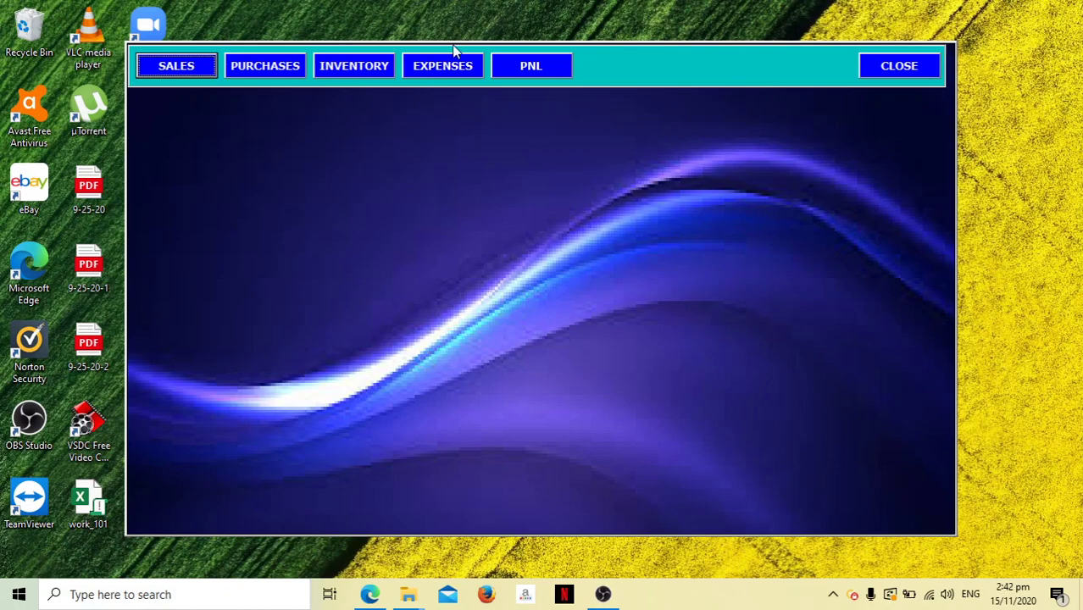
click(534, 68)
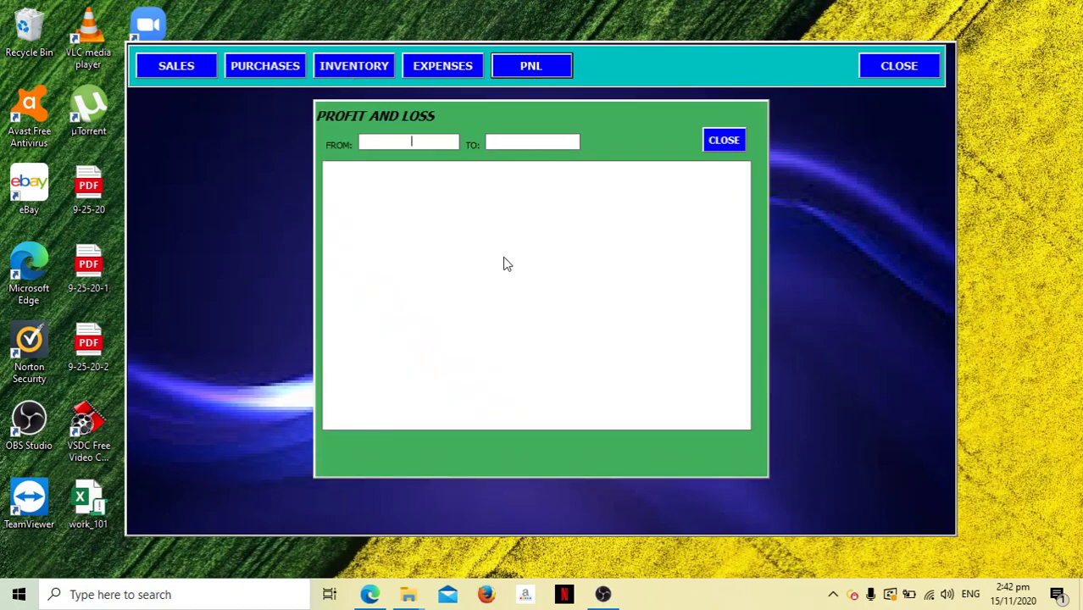
click(724, 140)
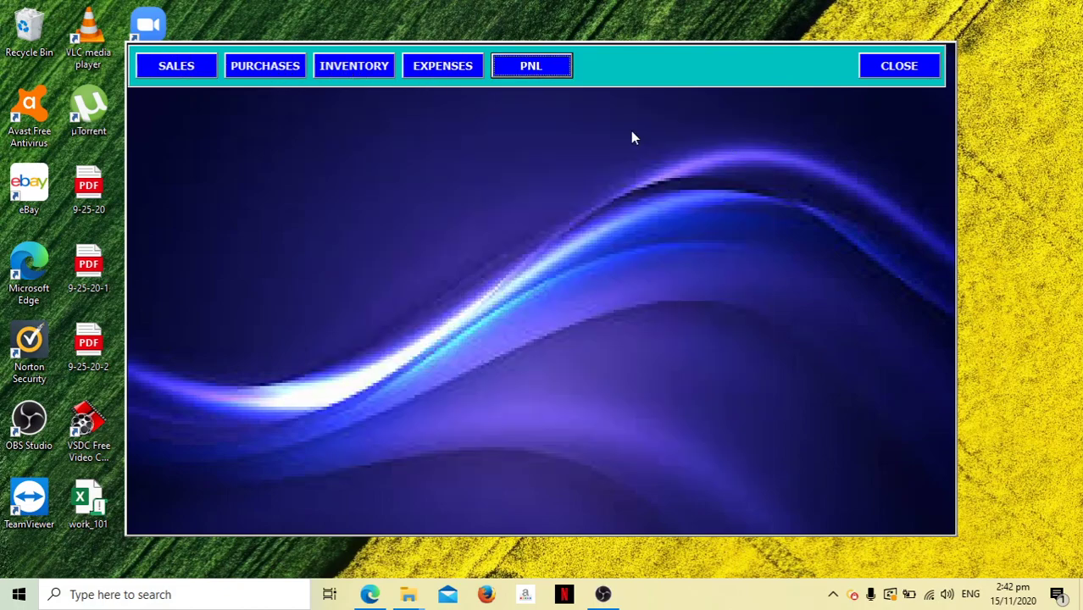
Try setting invoice 002's date to 1/1/2020, then reopen Sales with the November 15, 2020 default.
click(183, 67)
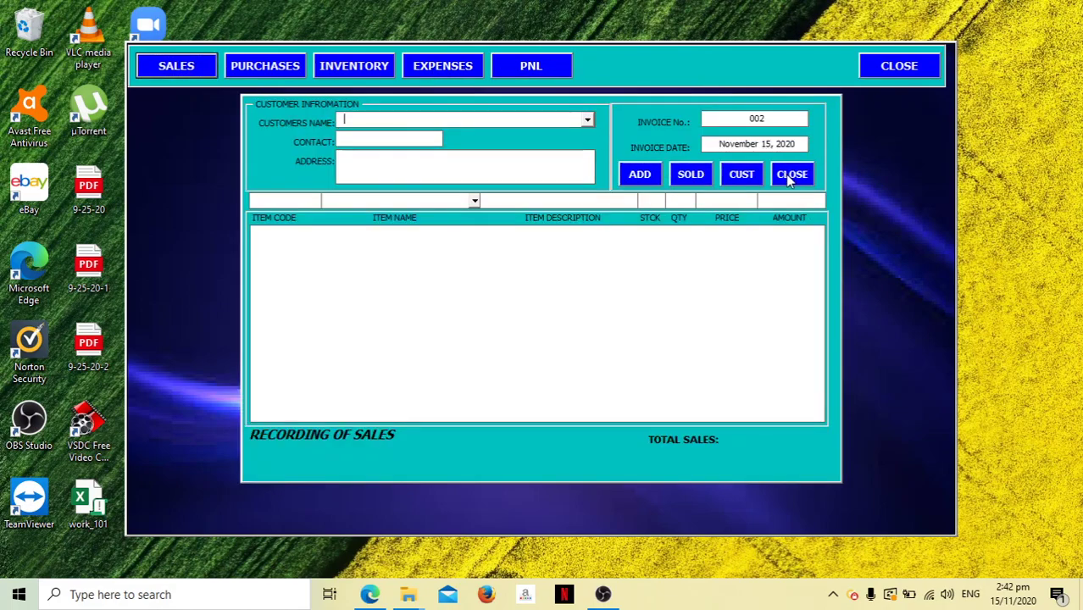
key(Tab)
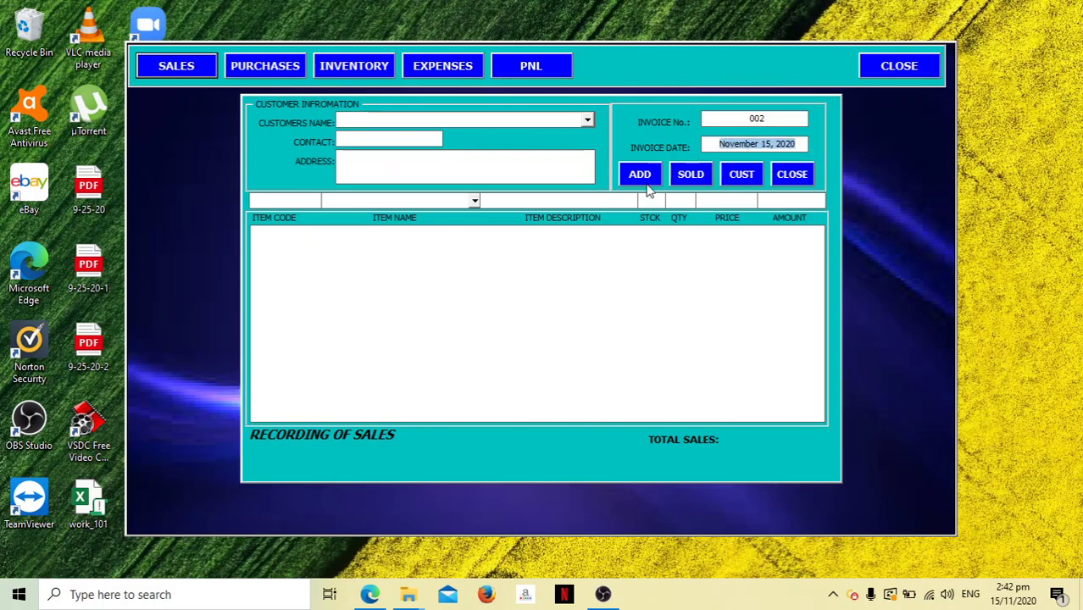
text(11/)
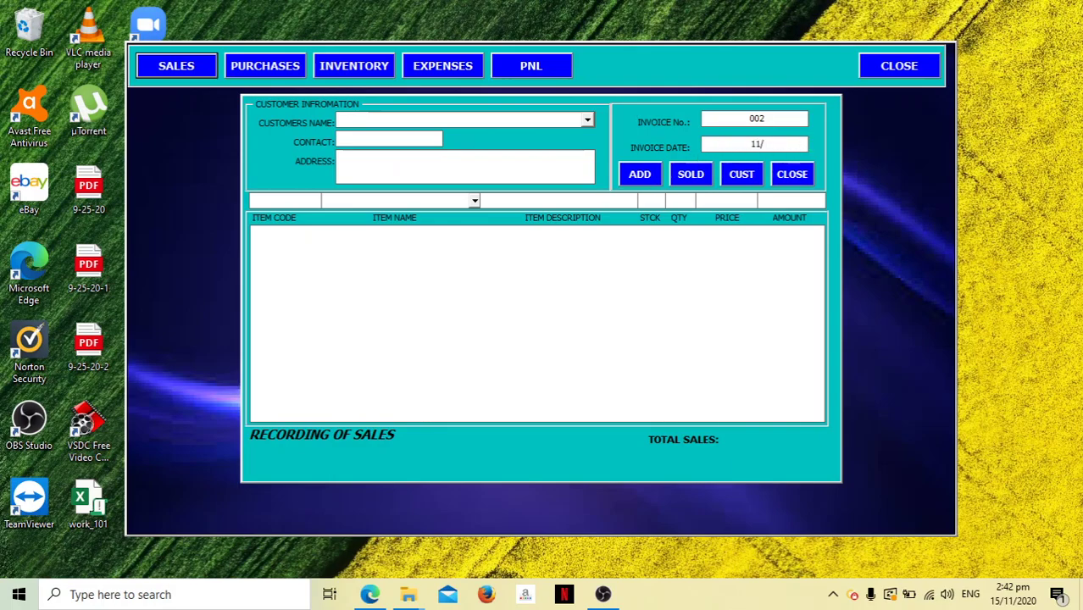
key(BackSpace)
key(BackSpace)
text(1/1/2020)
key(Tab)
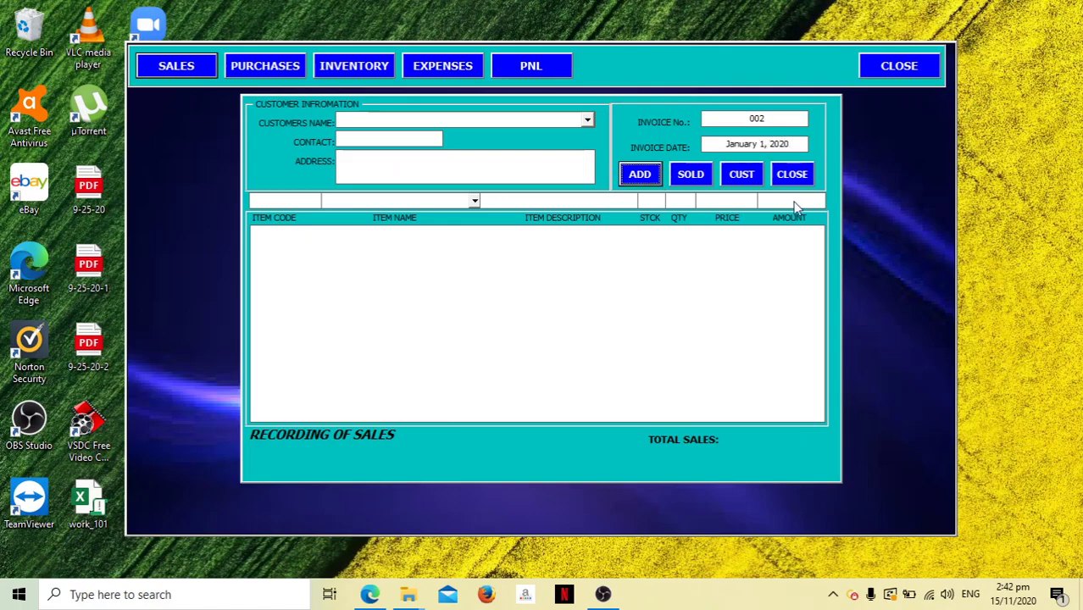
click(791, 174)
click(176, 65)
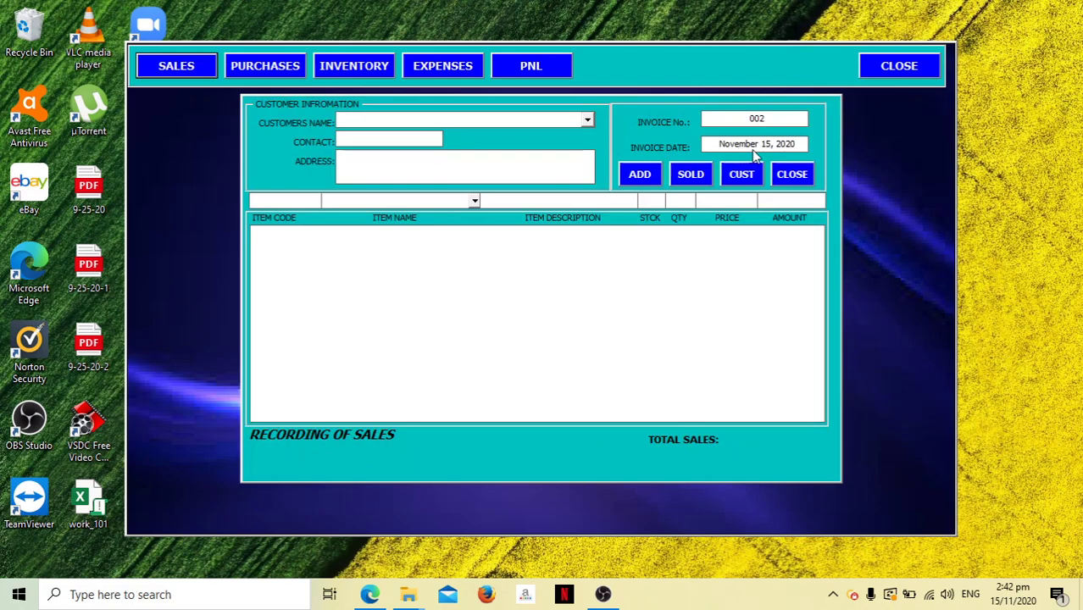
Start the profit and loss report with an 11/1 start date, then retype the dates toward 30/11.
click(793, 175)
click(549, 71)
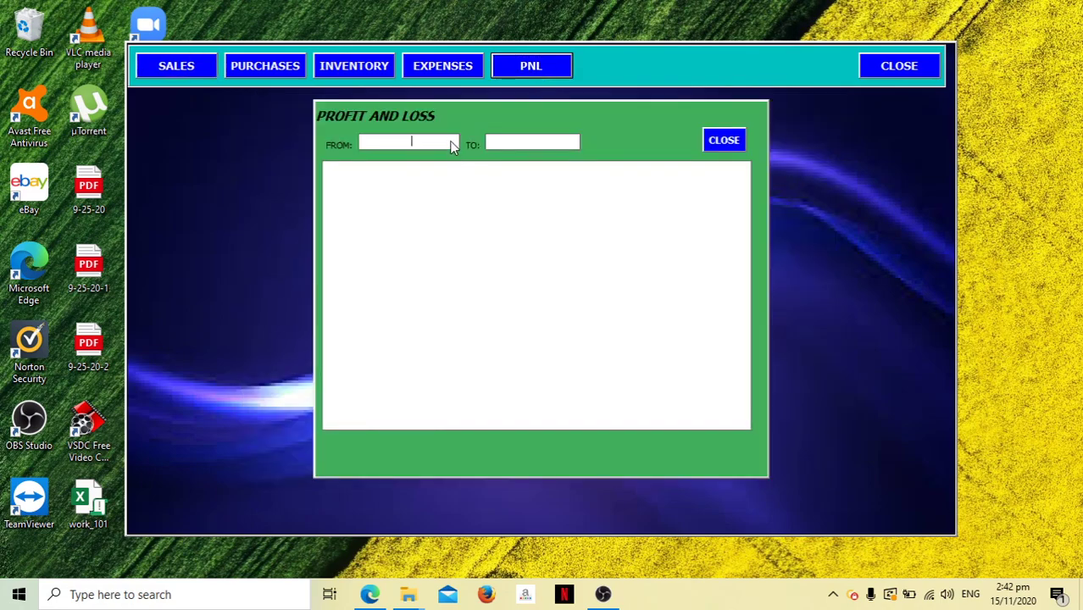
text(11/1)
key(Tab)
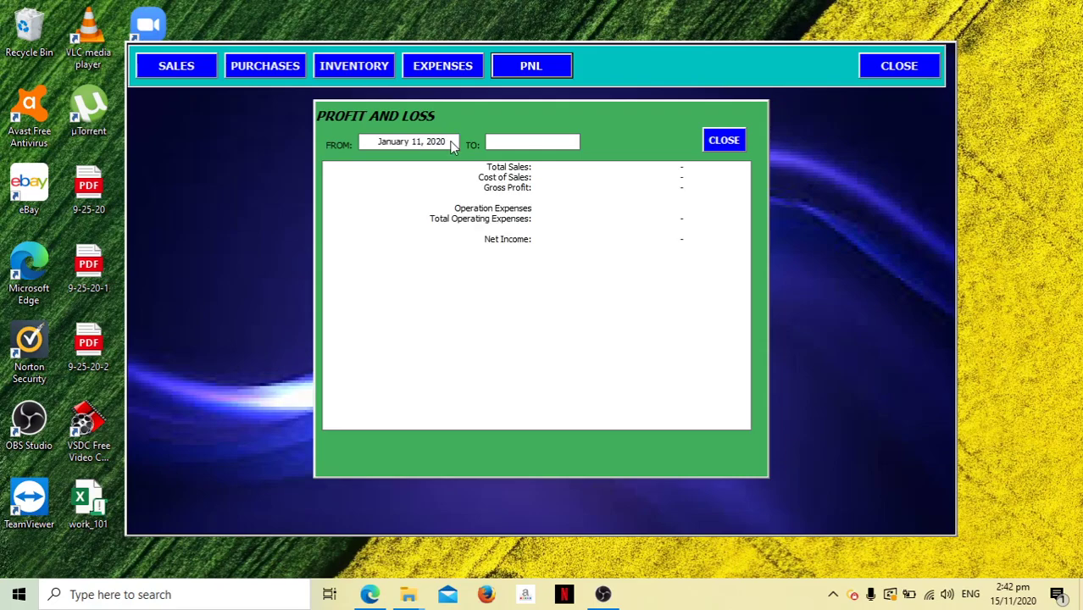
drag(451, 146, 329, 145)
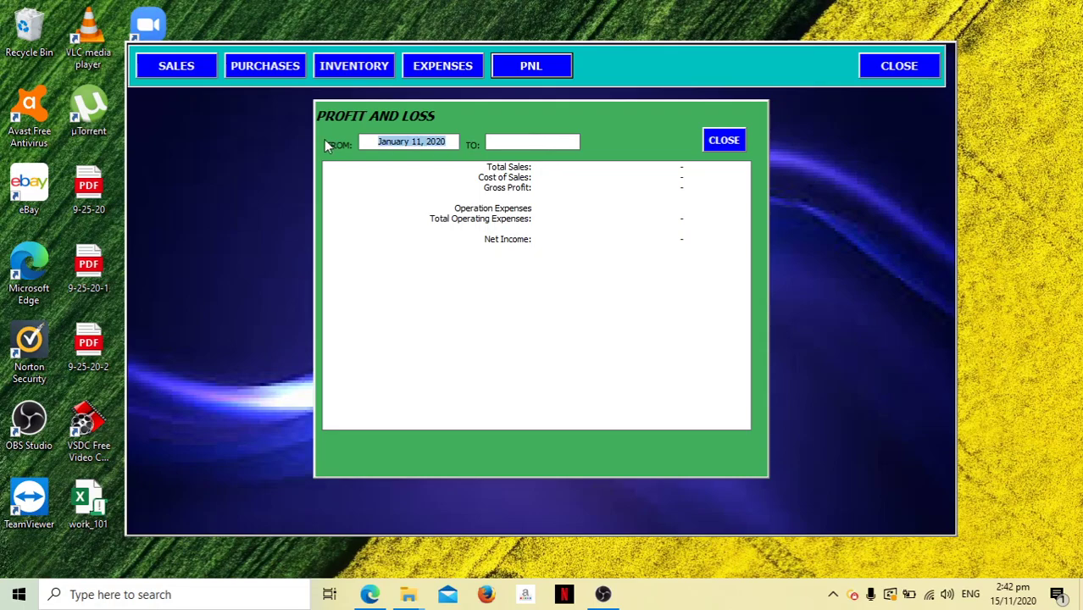
text(1/11)
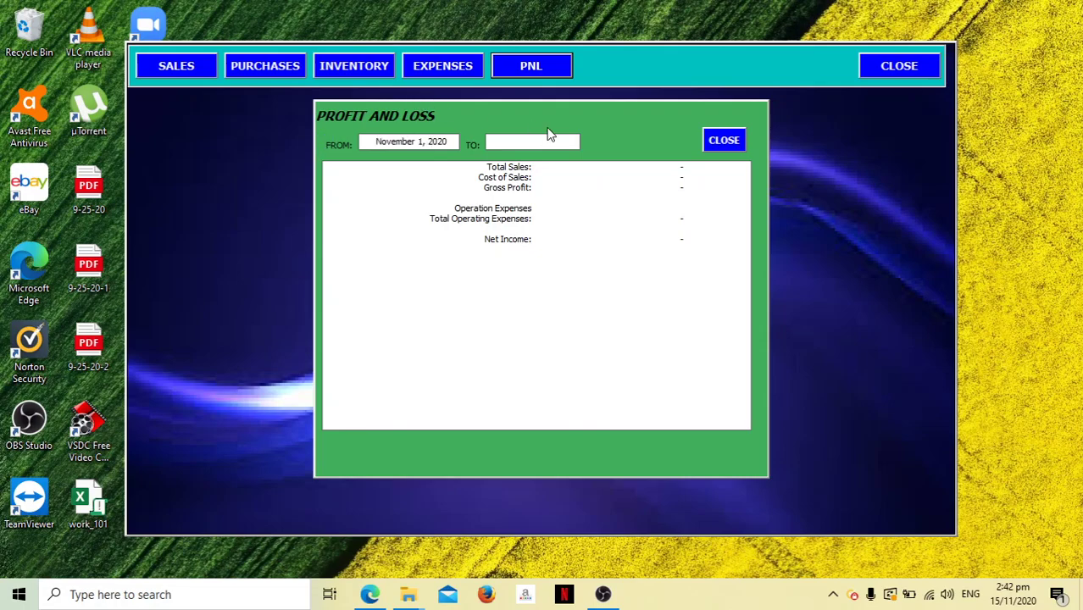
text(30)
text(/11)
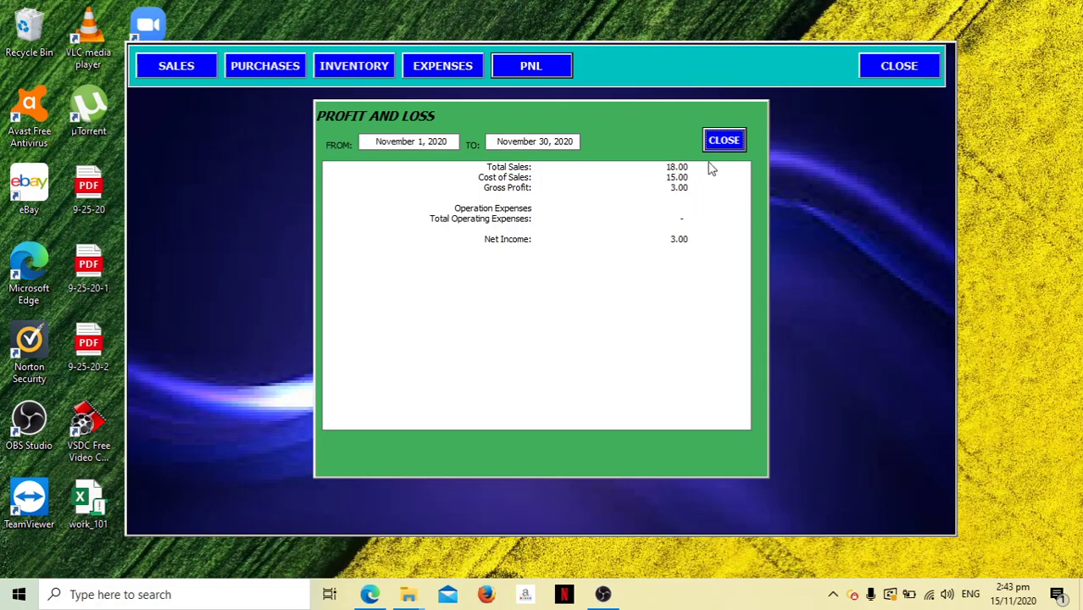
Confirm the expense voucher has no suppliers yet, then open the new-supplier form from Purchases.
click(725, 139)
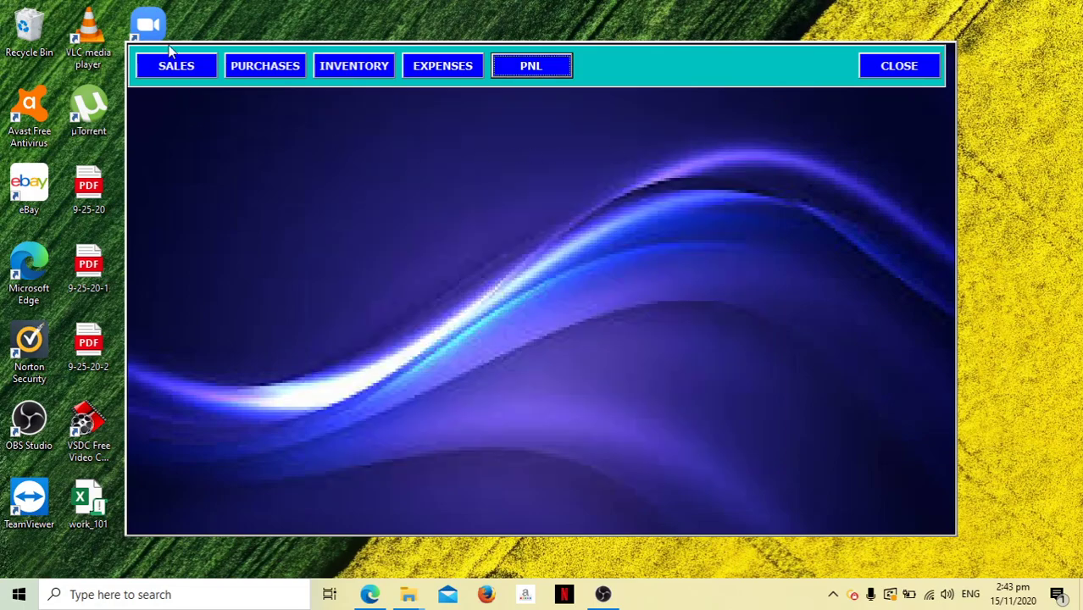
click(463, 66)
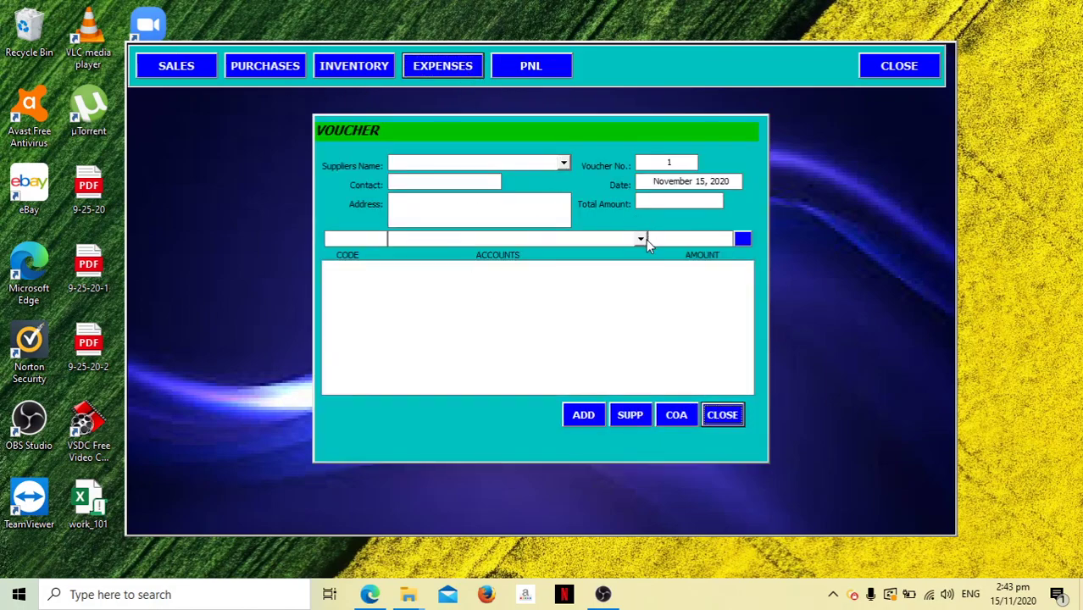
click(563, 163)
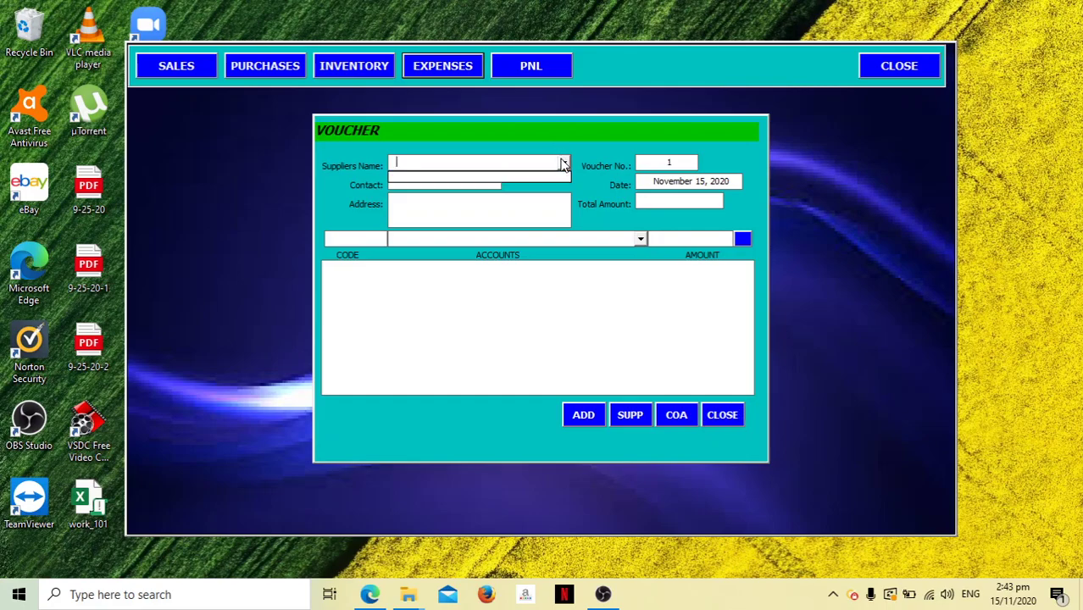
click(563, 163)
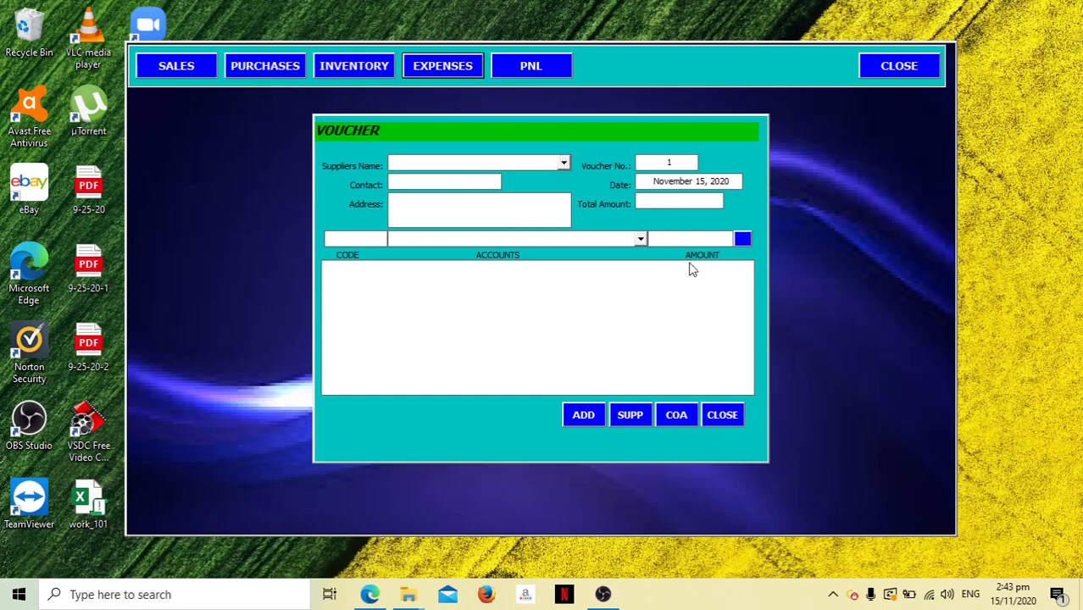
click(735, 415)
click(276, 67)
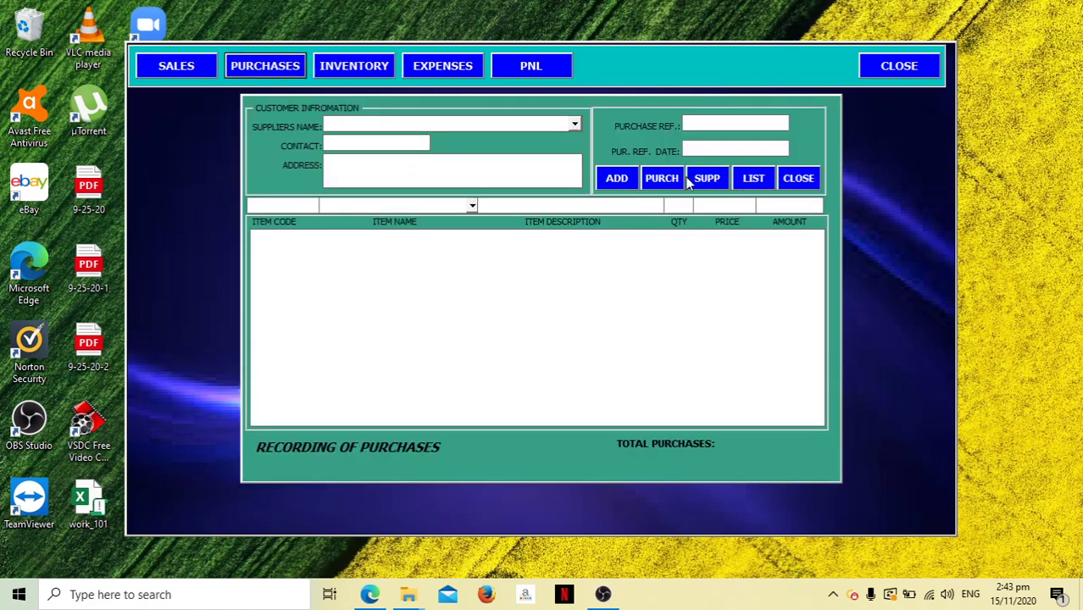
click(703, 180)
Enter the supplier's name, contact number and address, add supplier 001, and close the form.
click(514, 244)
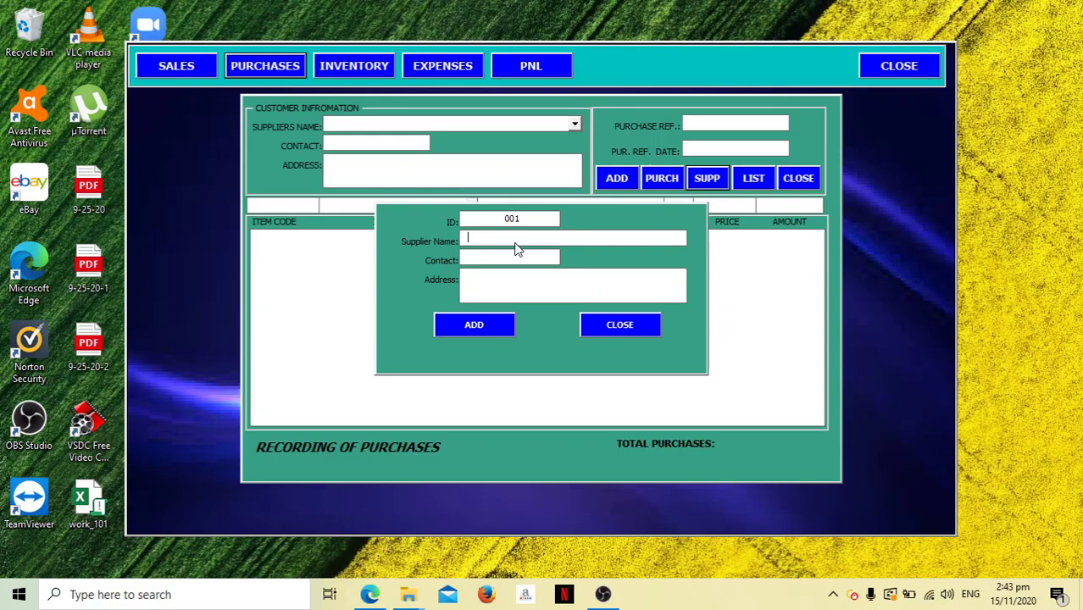
text(mang juan)
key(Caps_Lock)
click(518, 259)
text(20913920)
key(Tab)
text(SOMEWHERE IN THE PHILIPPIN)
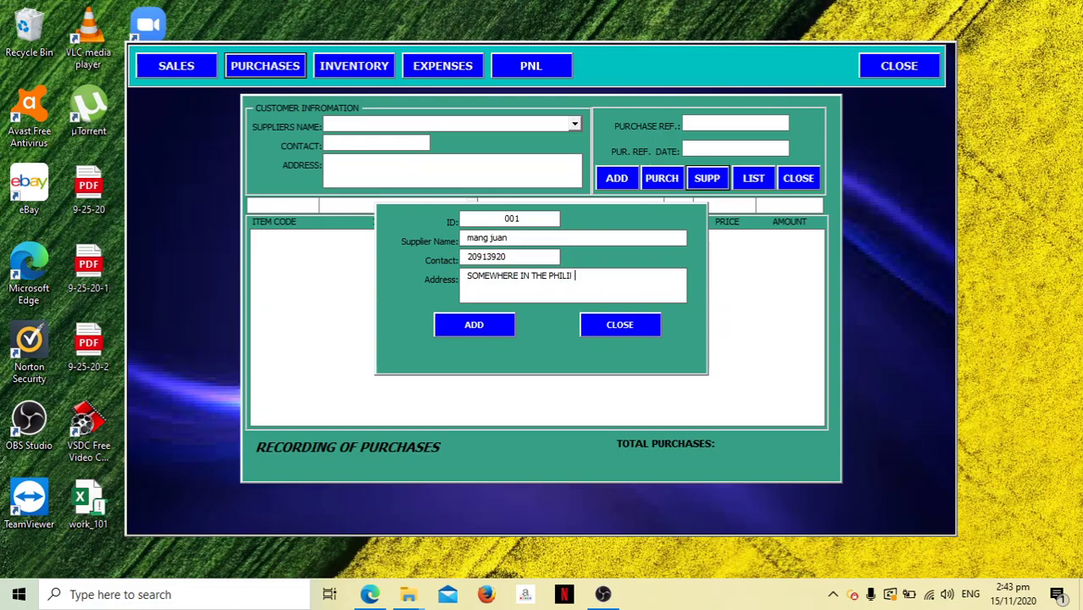
text(ES)
click(502, 324)
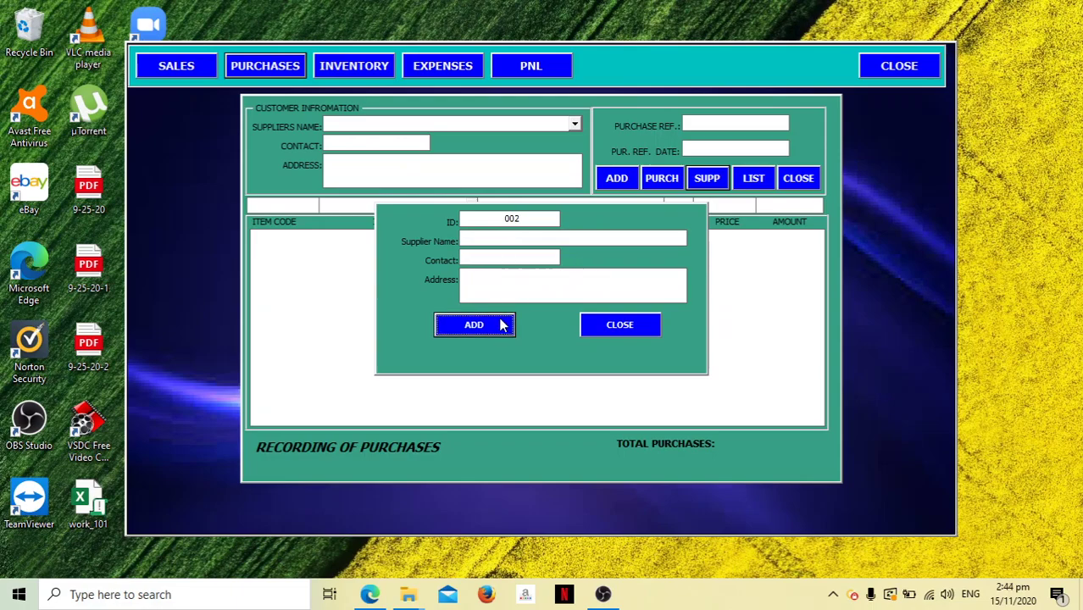
click(642, 327)
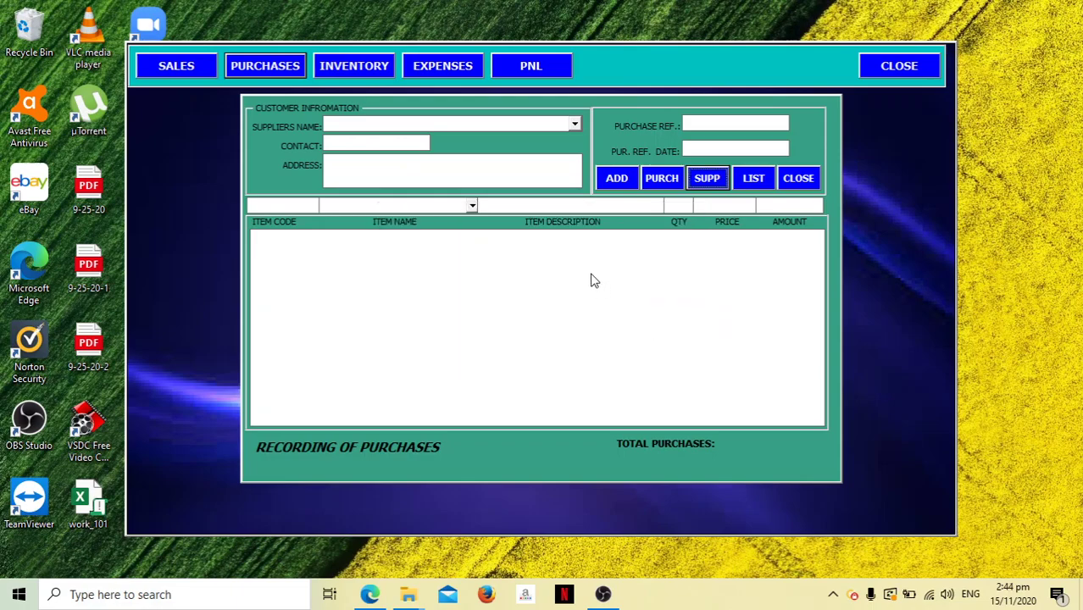
Start a new expense voucher for the newly added supplier 001.
click(791, 179)
click(443, 66)
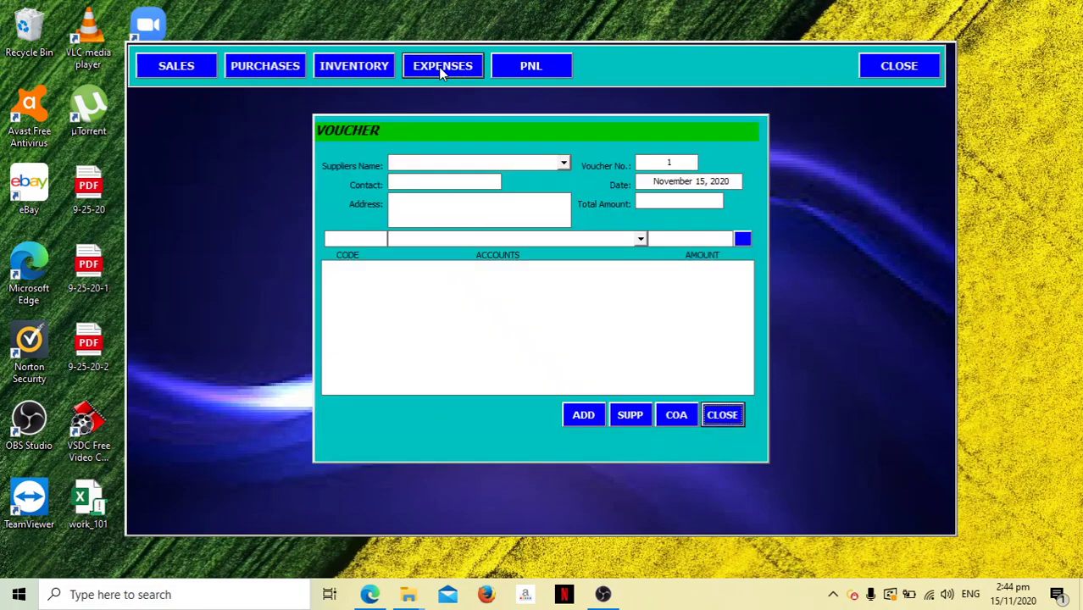
click(564, 162)
click(553, 174)
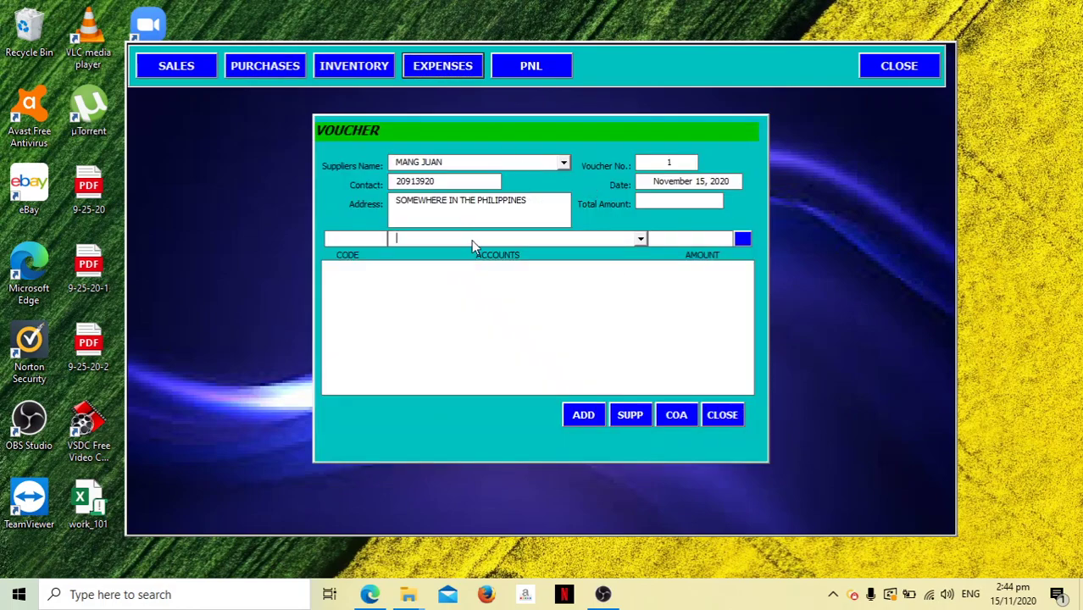
Set the voucher's expense account to Rental Expense.
click(642, 238)
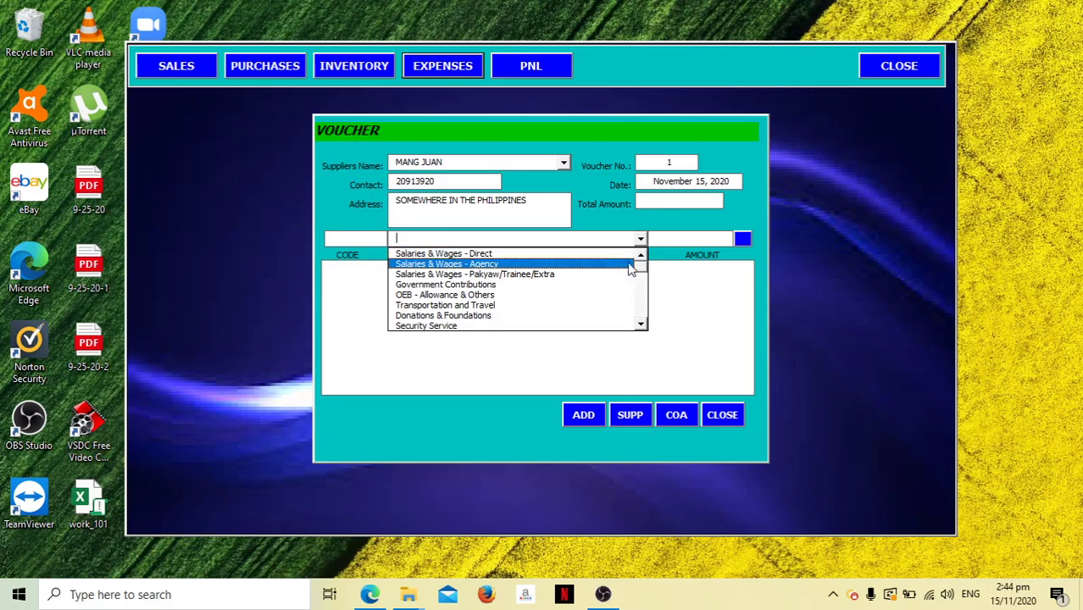
click(640, 324)
click(641, 324)
click(641, 324)
click(641, 325)
click(640, 325)
click(641, 325)
click(641, 325)
click(640, 324)
click(641, 325)
click(640, 325)
click(478, 285)
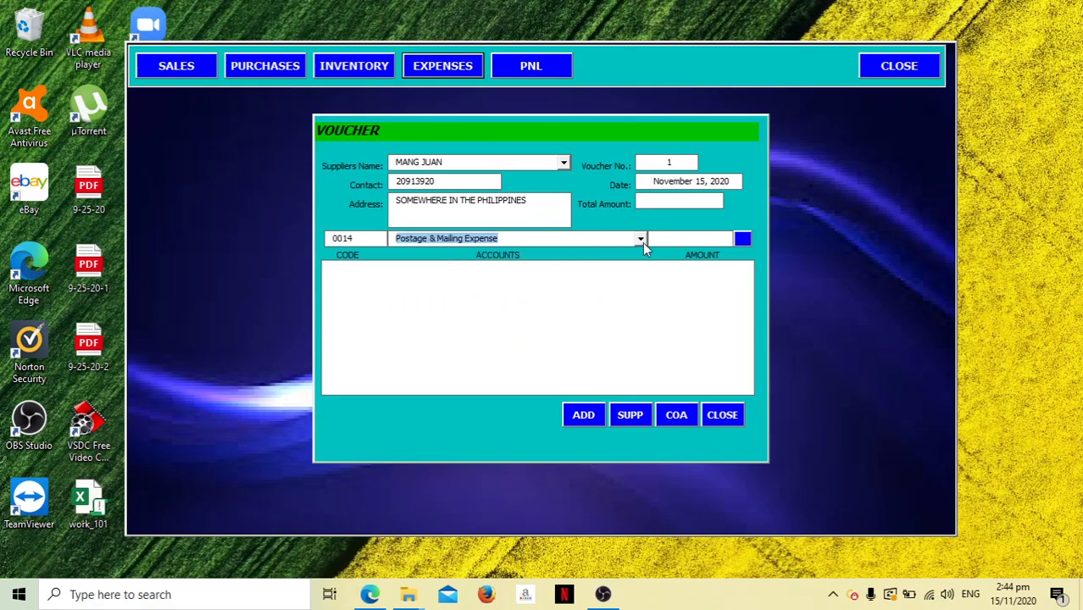
click(642, 243)
click(620, 269)
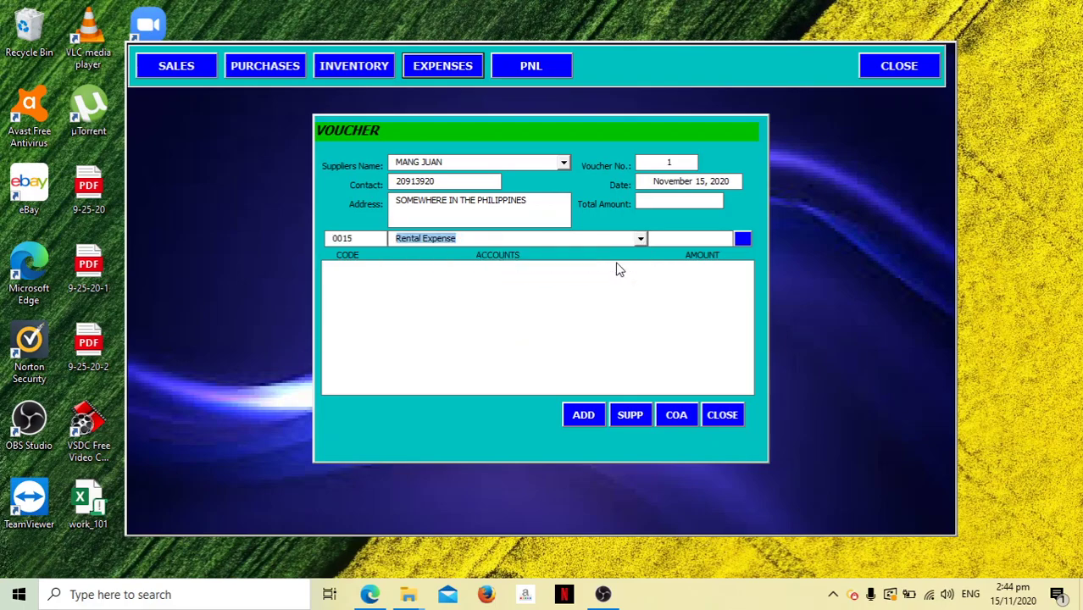
Enter 3,000 as the expense amount.
key(shift+Right)
key(shift+Right)
key(shift+Right)
key(shift+Right)
key(shift+Right)
key(shift+Right)
click(730, 238)
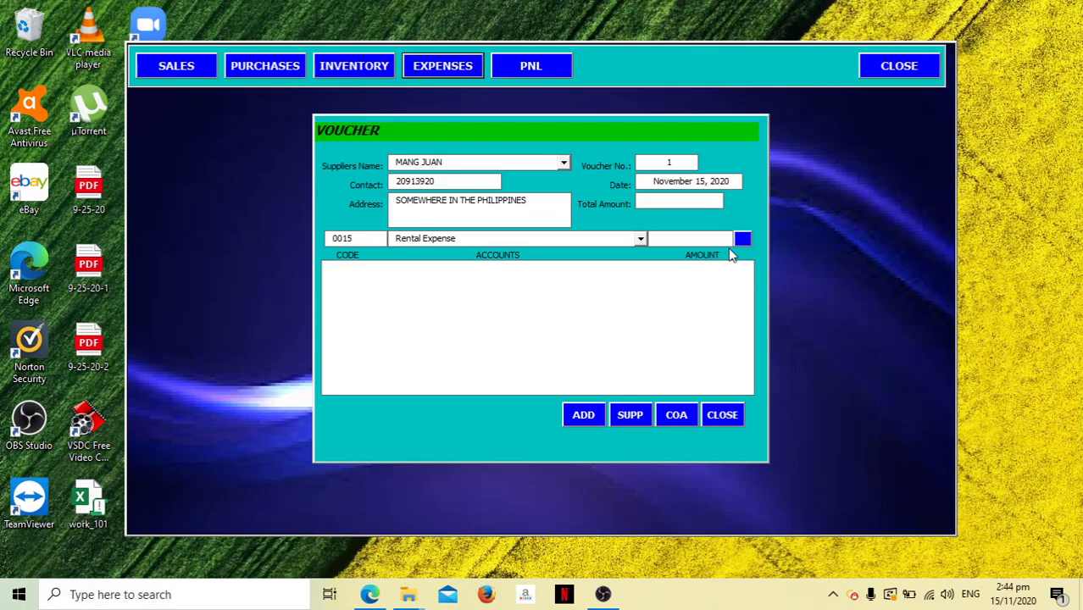
text(3,)
text(000)
key(Tab)
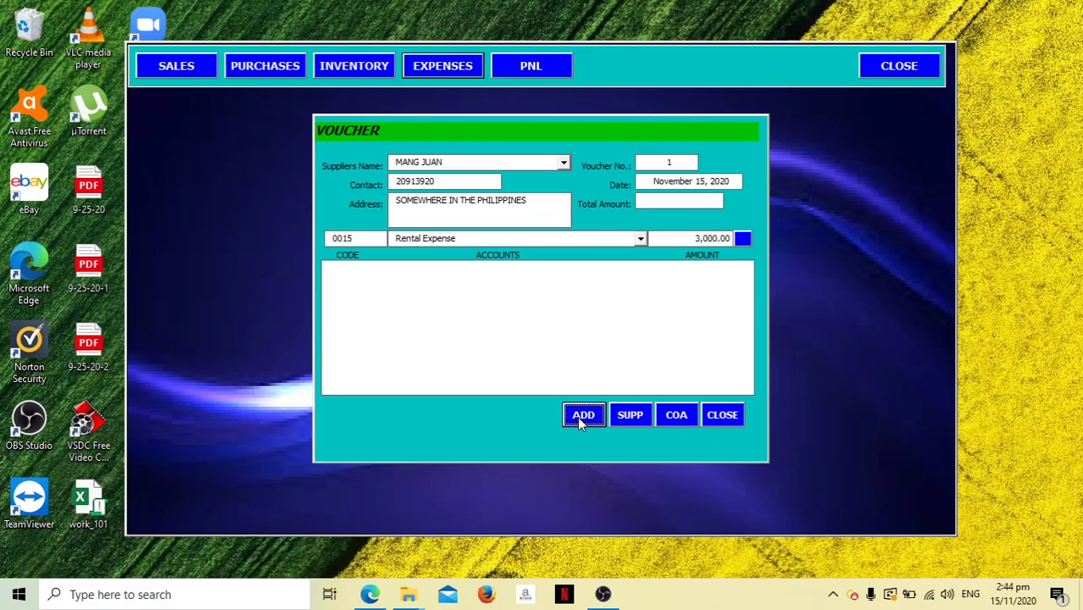
Add the Rental Expense 3,000.00 line and save voucher 1.
click(582, 416)
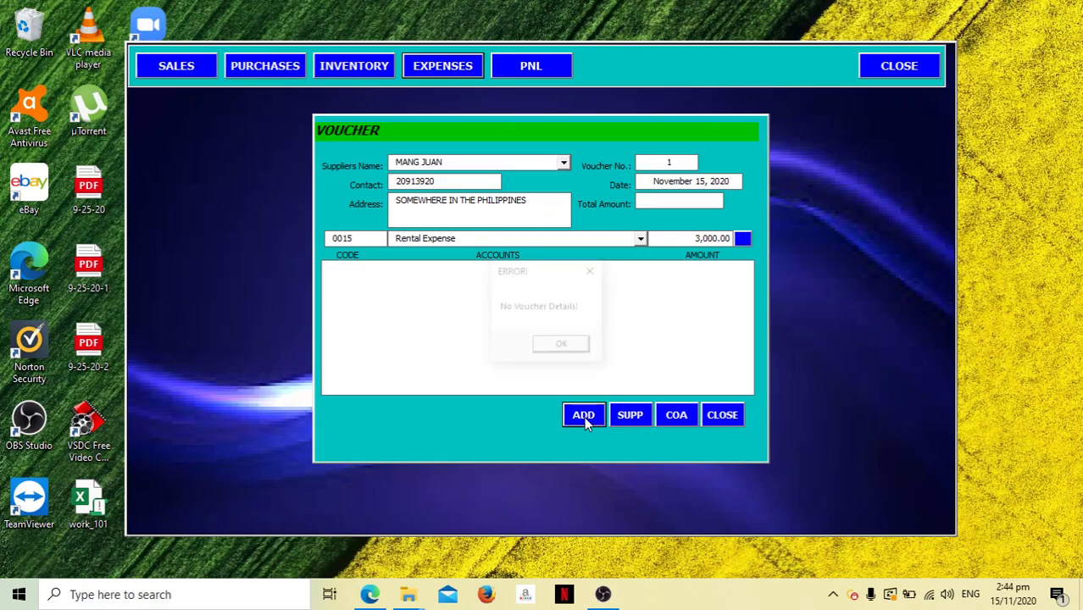
click(571, 346)
click(749, 239)
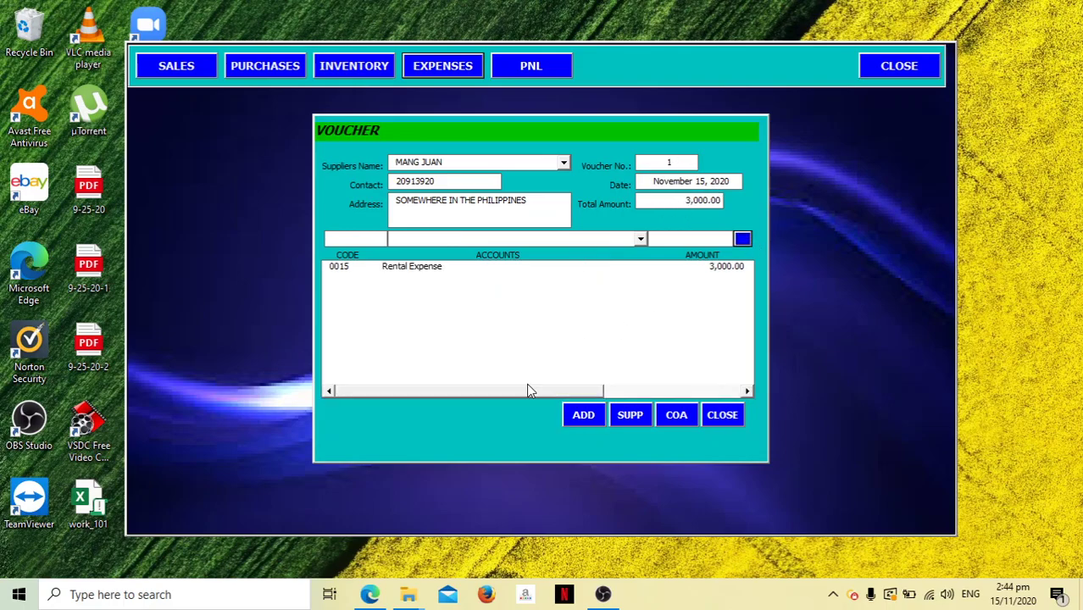
click(581, 414)
Run the profit and loss report from 11/1/2020 to 30/11, showing Rental Expense 3,000.00.
click(722, 414)
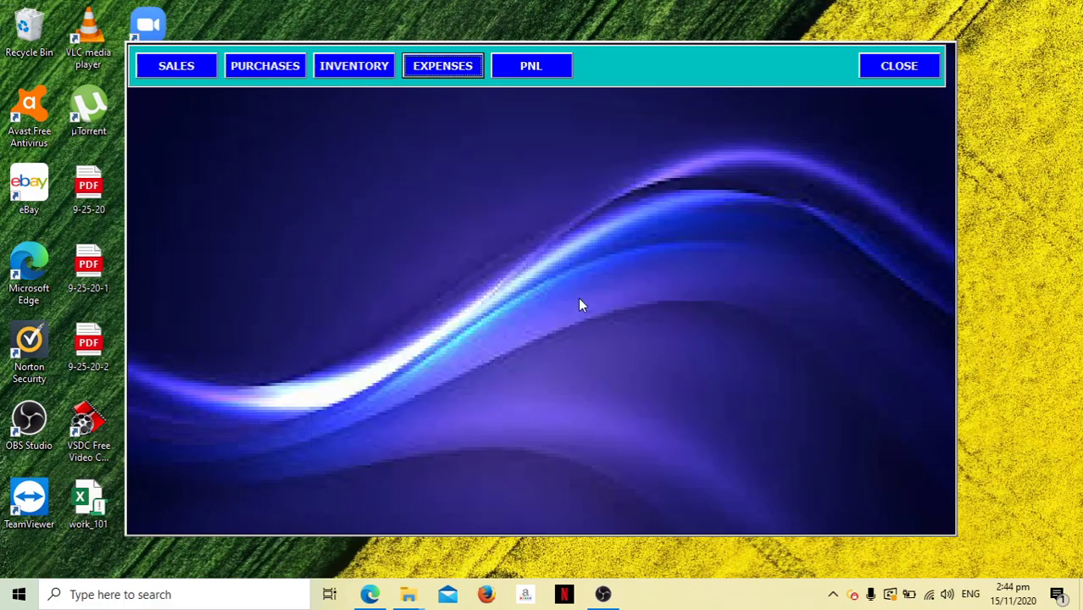
click(534, 68)
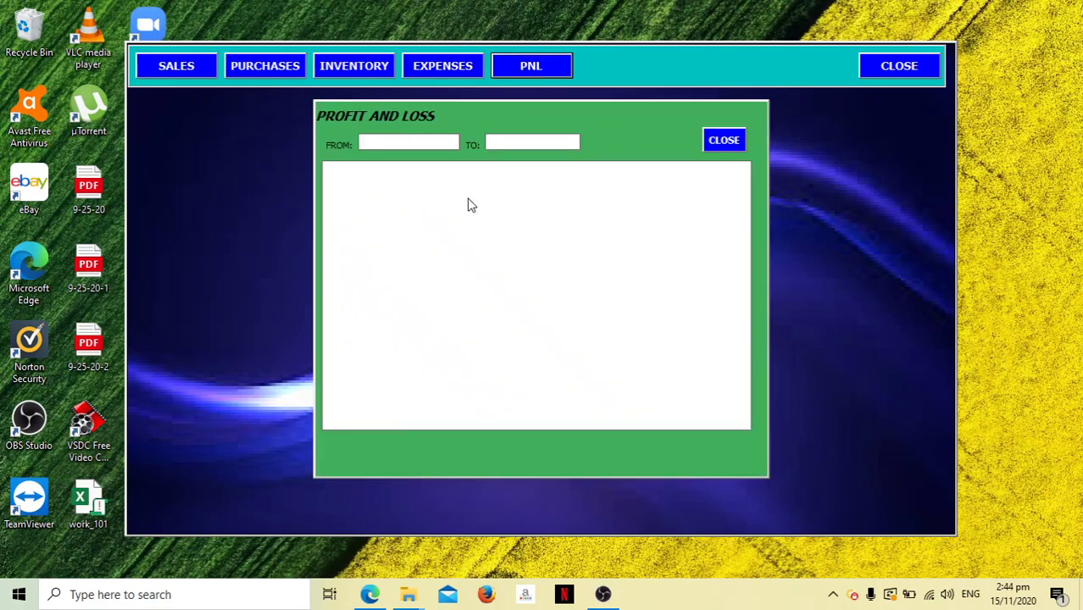
text(11/1/2020)
key(Tab)
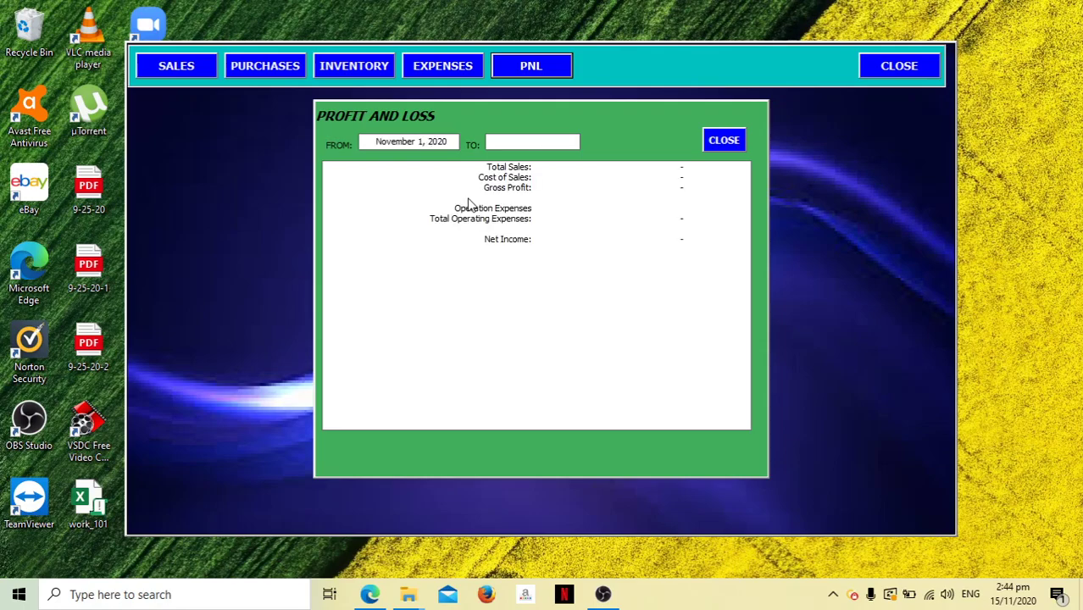
text(30/11)
key(Tab)
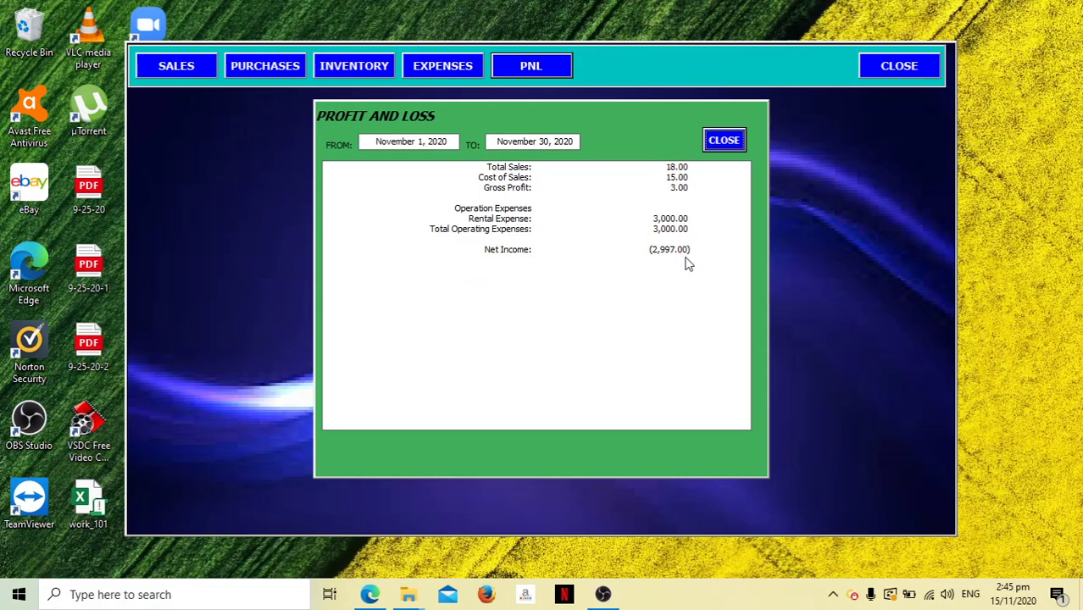
Check the inventory listing, then open the Inventory List from the Purchases form.
click(723, 140)
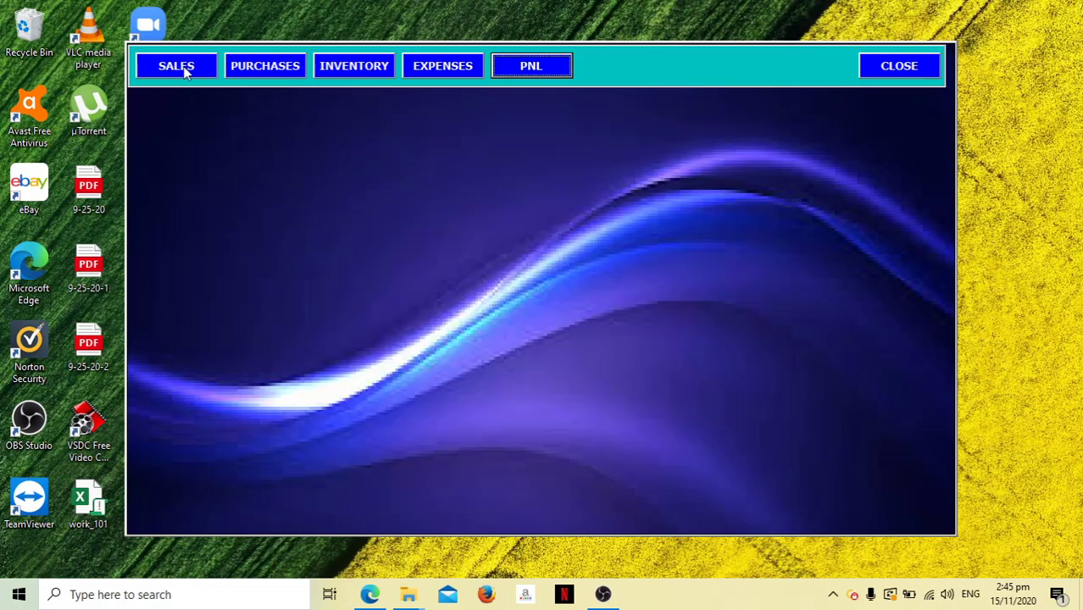
click(348, 66)
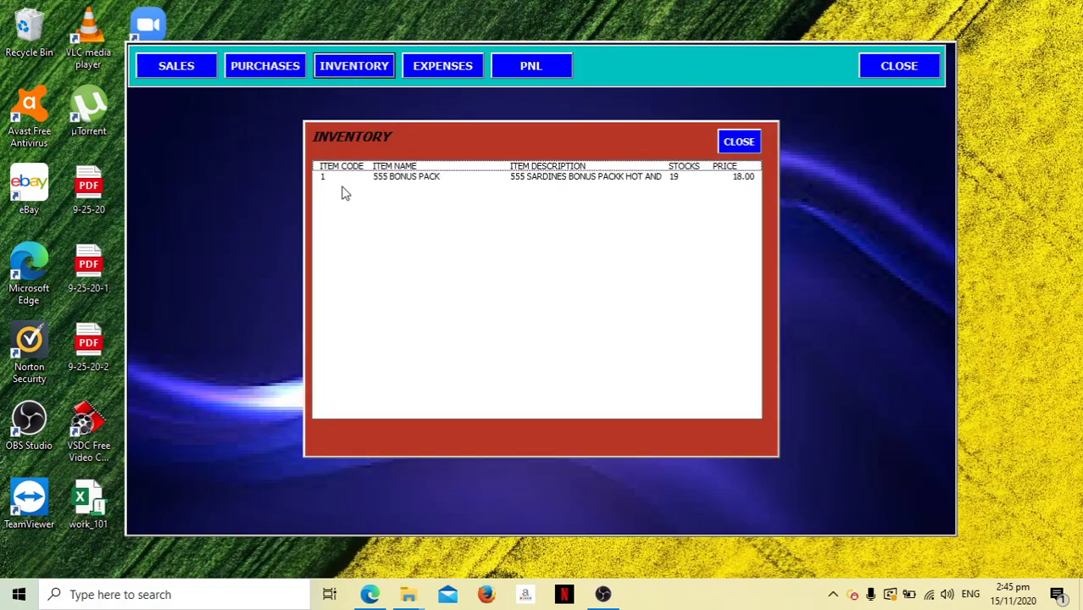
click(737, 143)
click(288, 72)
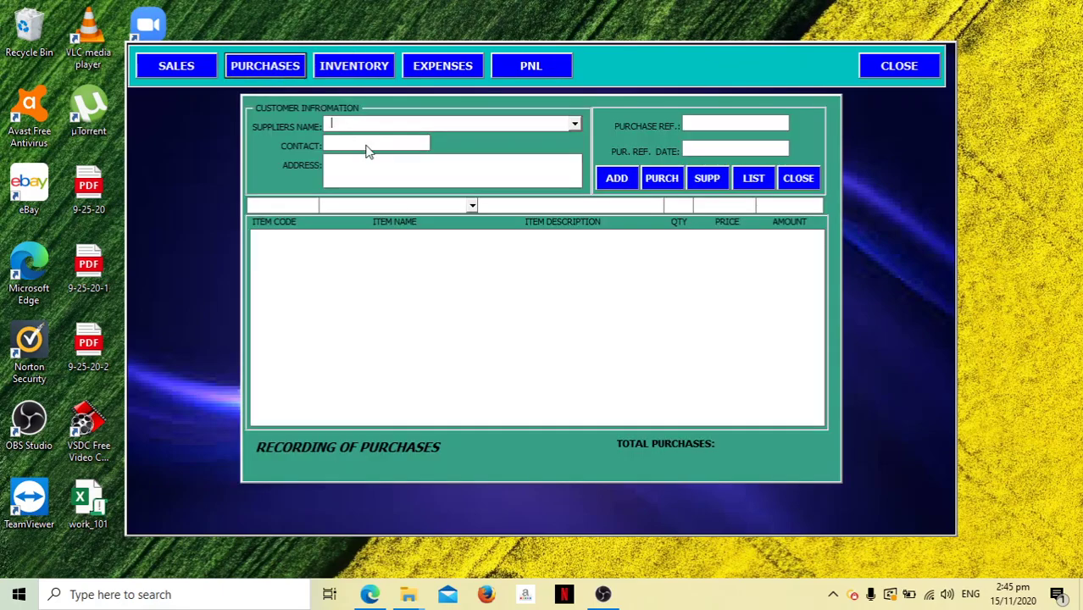
click(753, 179)
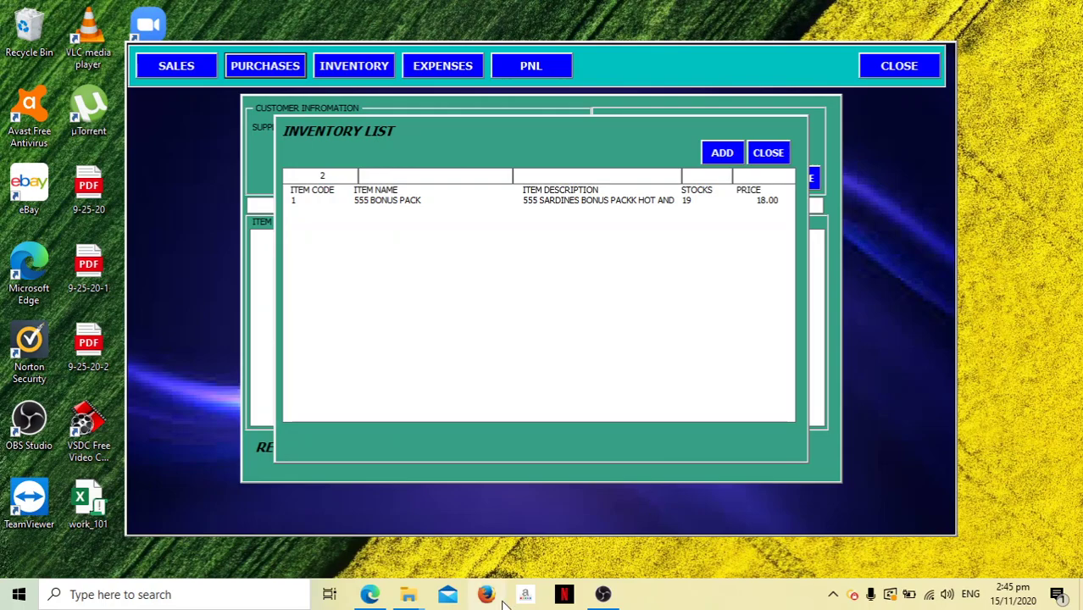
mouse_move(408, 594)
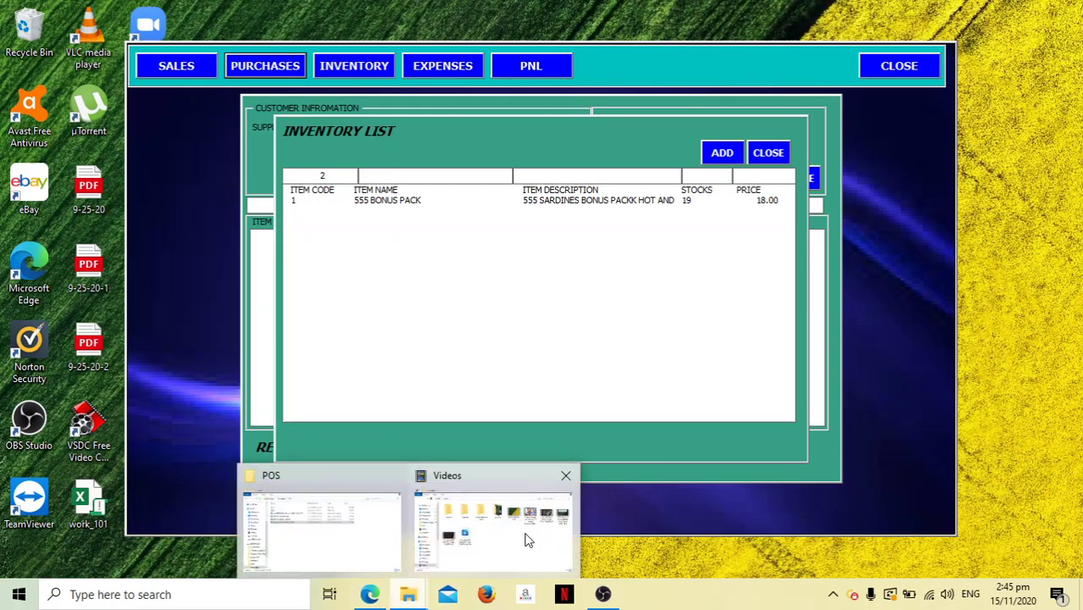
click(380, 596)
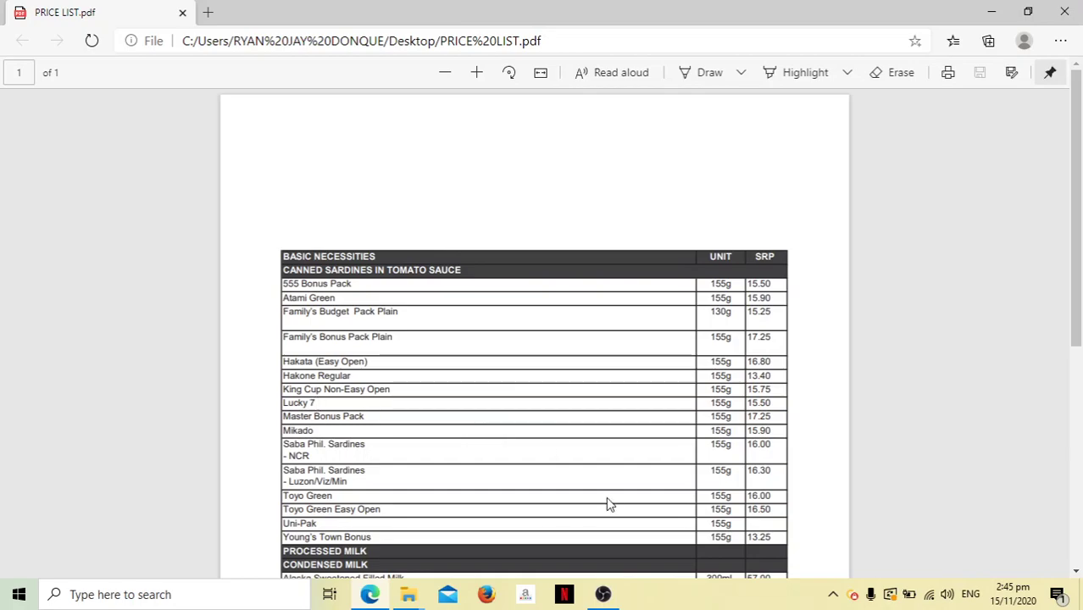
Add item LUCKY 7 (LUCKY 7 SARDINES GREEN) with 20 in stock to the inventory.
click(991, 12)
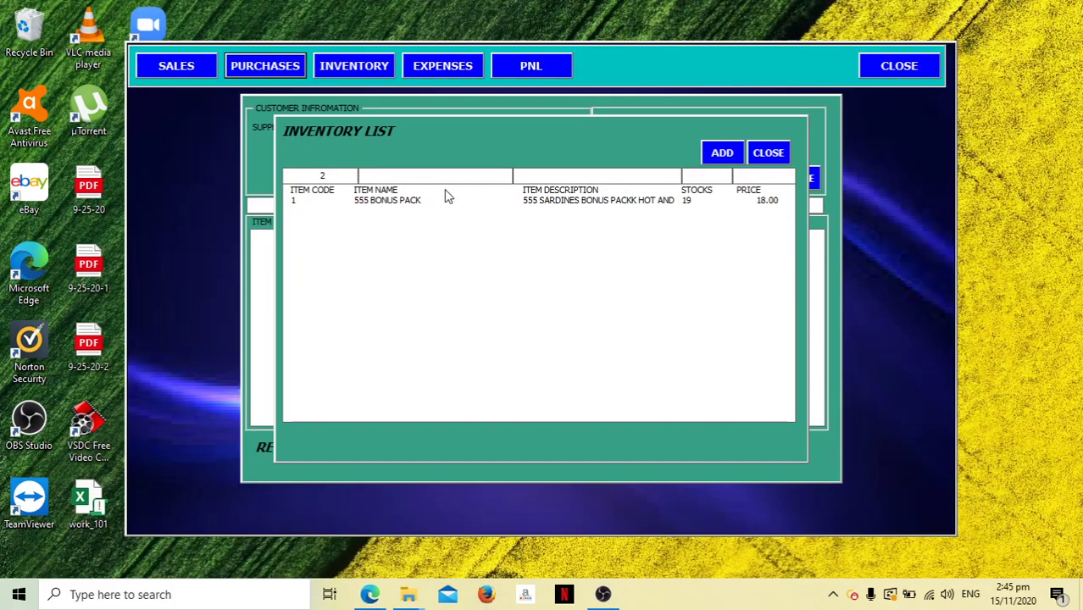
text(LUCKY )
text(7)
text(LUC)
text(KY 7 SARDI)
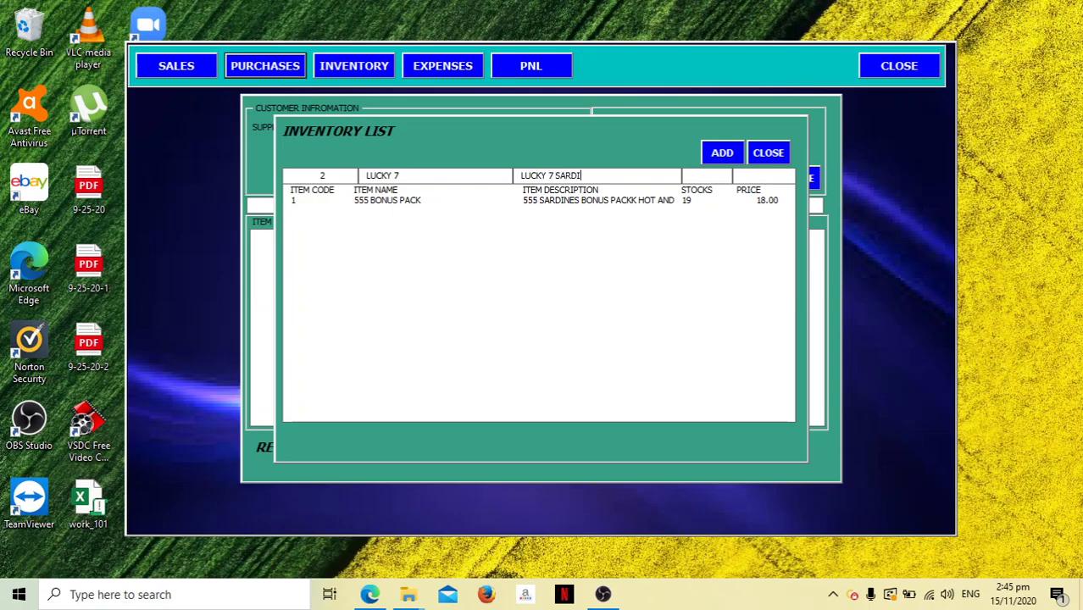
text(NES GREEN)
click(693, 176)
text(20)
key(Tab)
key(BackSpace)
click(722, 153)
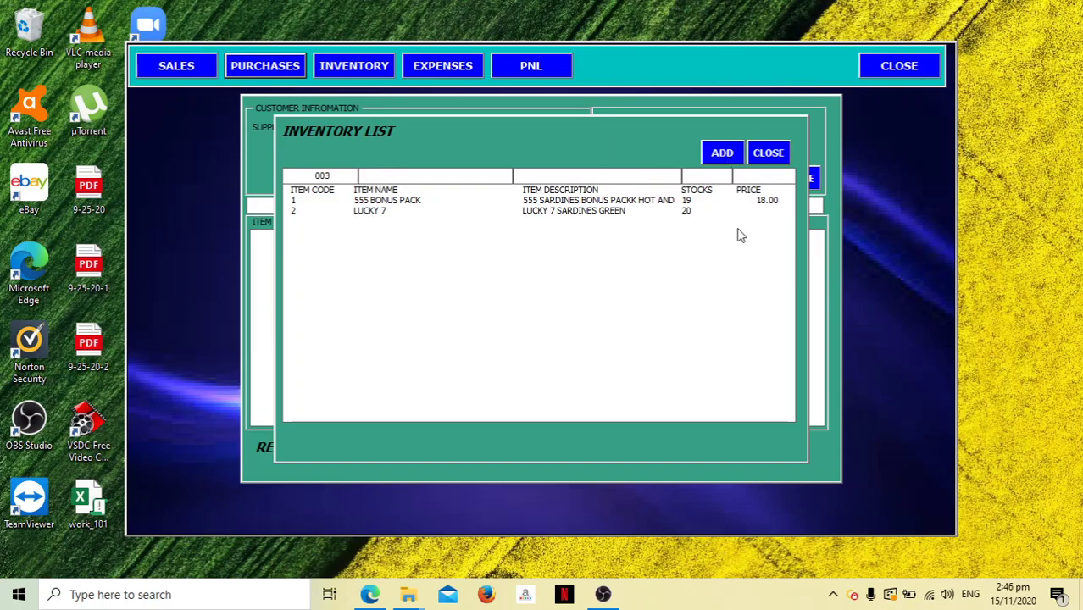
Price LUCKY 7 at 20.00 in the inventory panel and close the inventory dialogs.
click(768, 152)
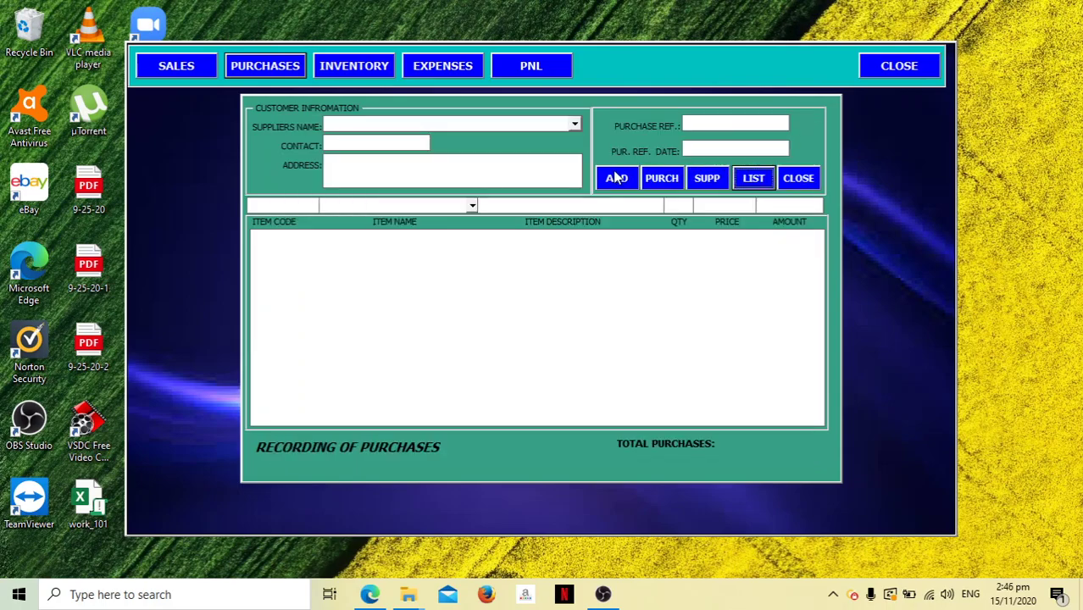
click(799, 181)
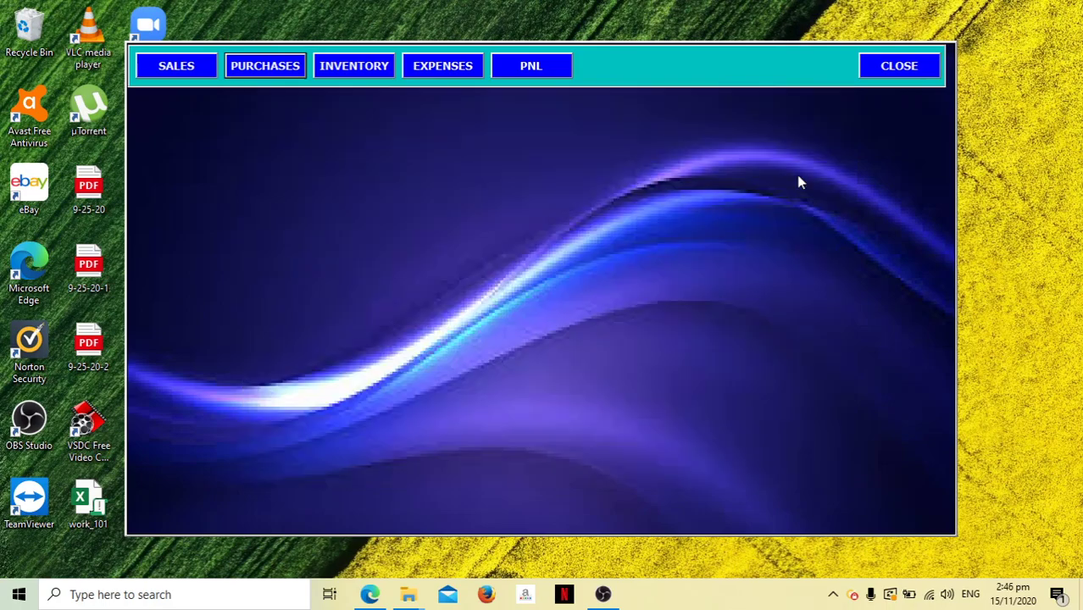
click(331, 69)
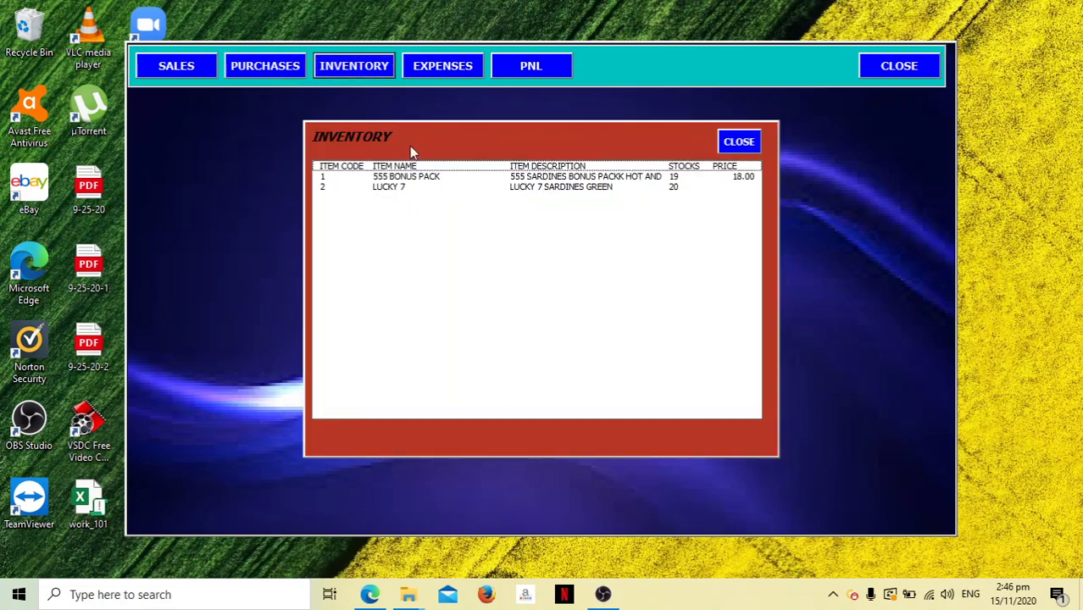
click(560, 190)
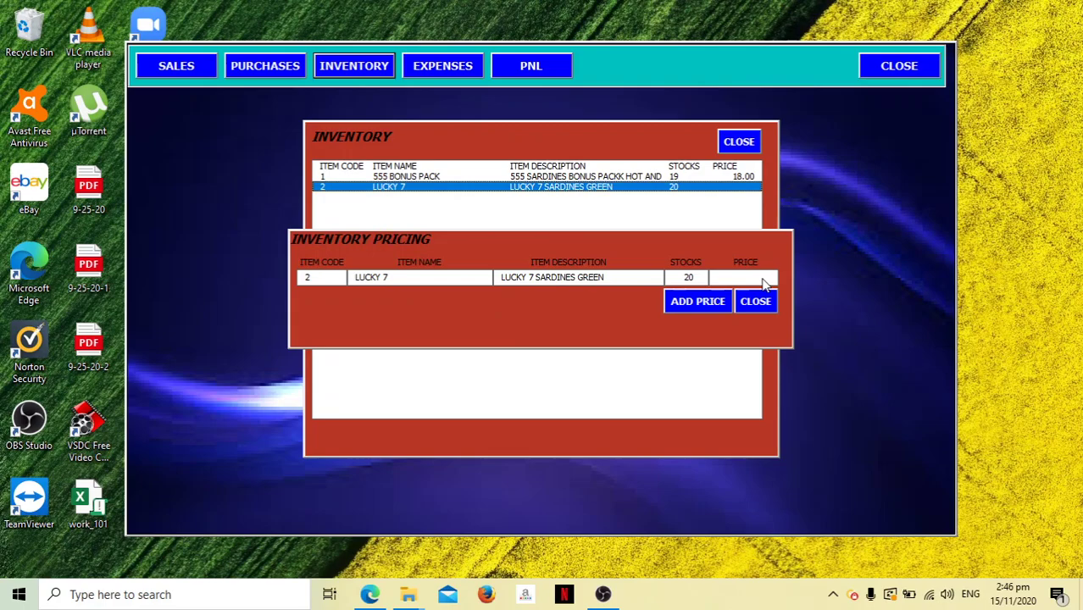
text(20)
click(715, 302)
click(542, 350)
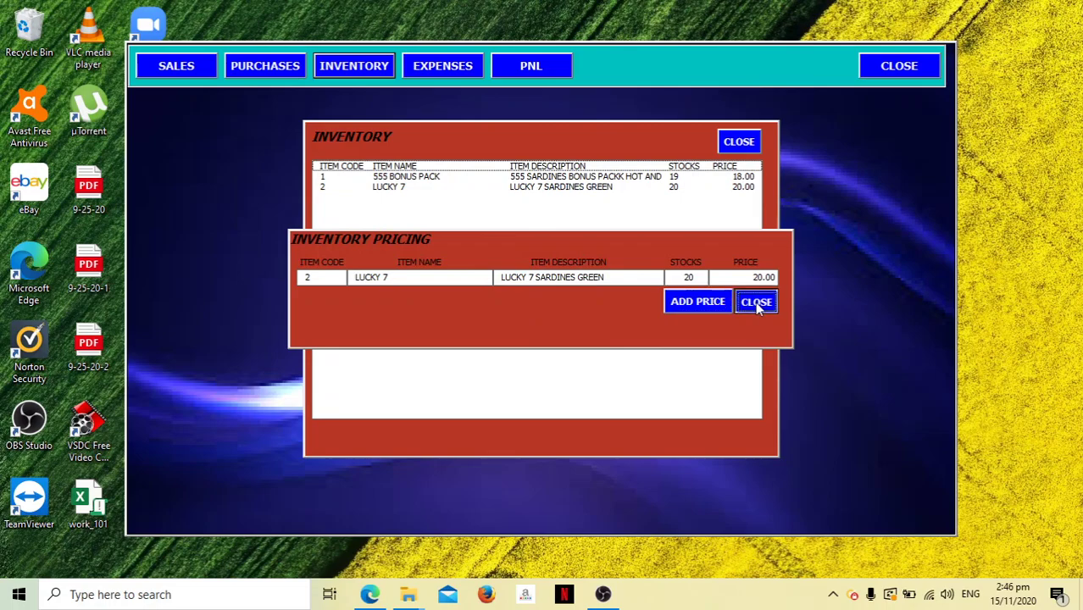
click(755, 302)
click(738, 142)
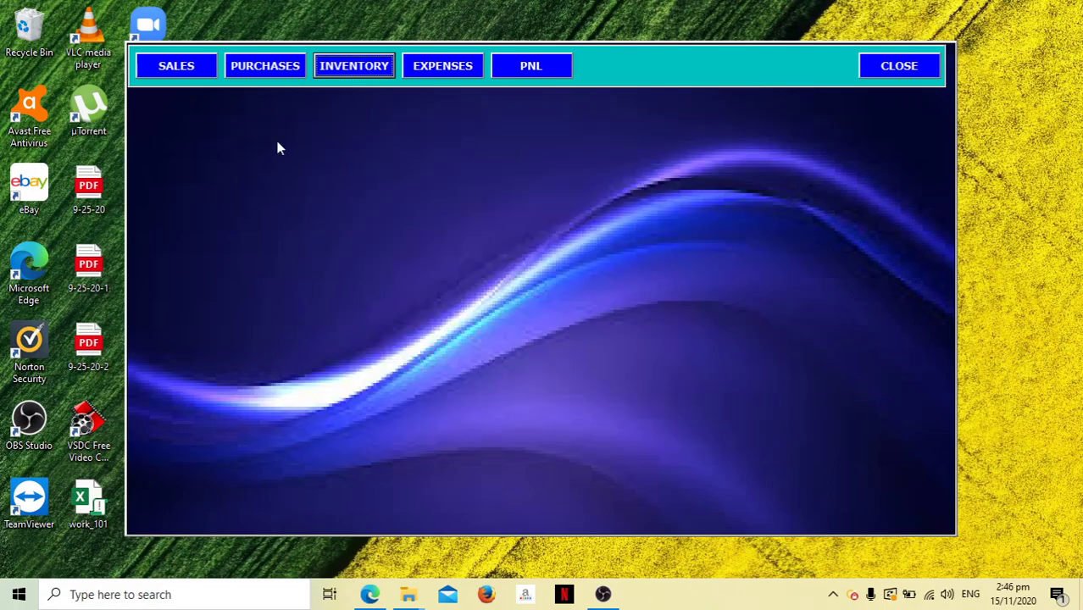
Sell 2 LUCKY 7 at 20.00 on invoice 002, bringing Total Sales to 40.00.
click(199, 70)
click(586, 121)
click(575, 136)
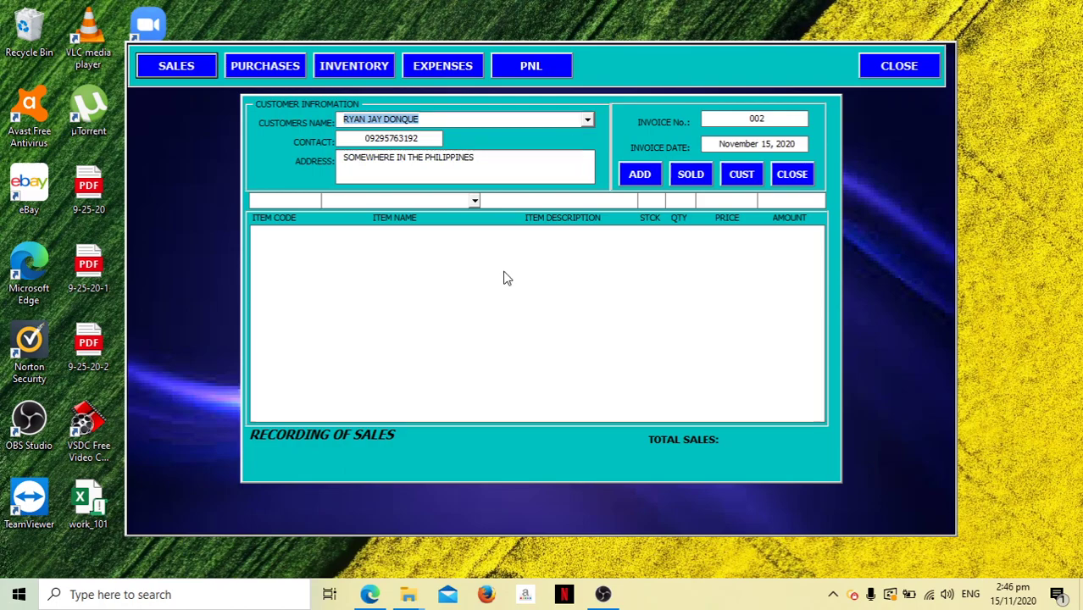
click(474, 201)
click(459, 226)
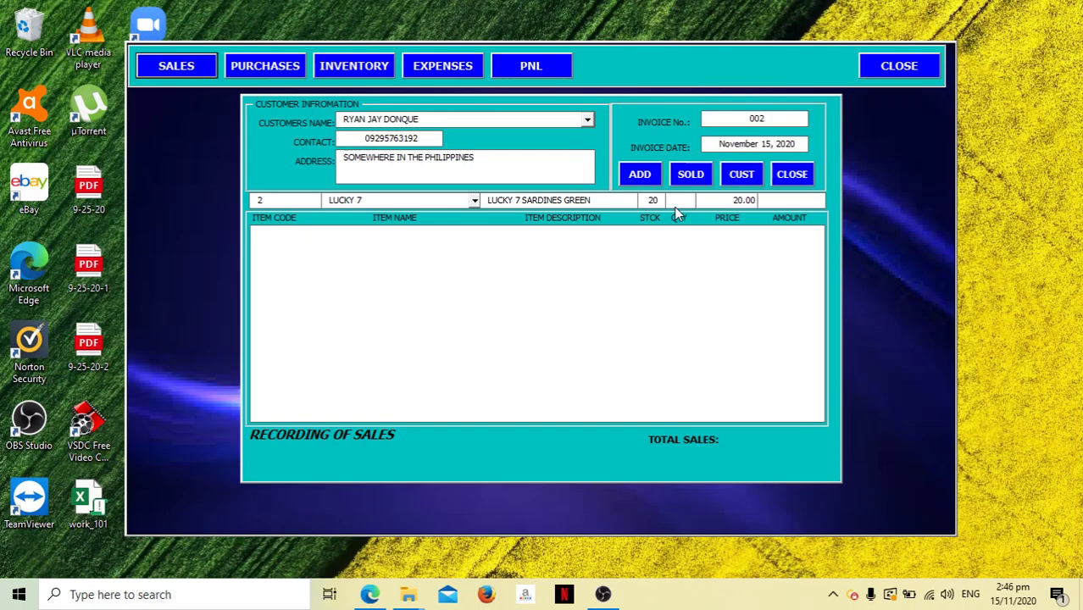
text(2)
key(Return)
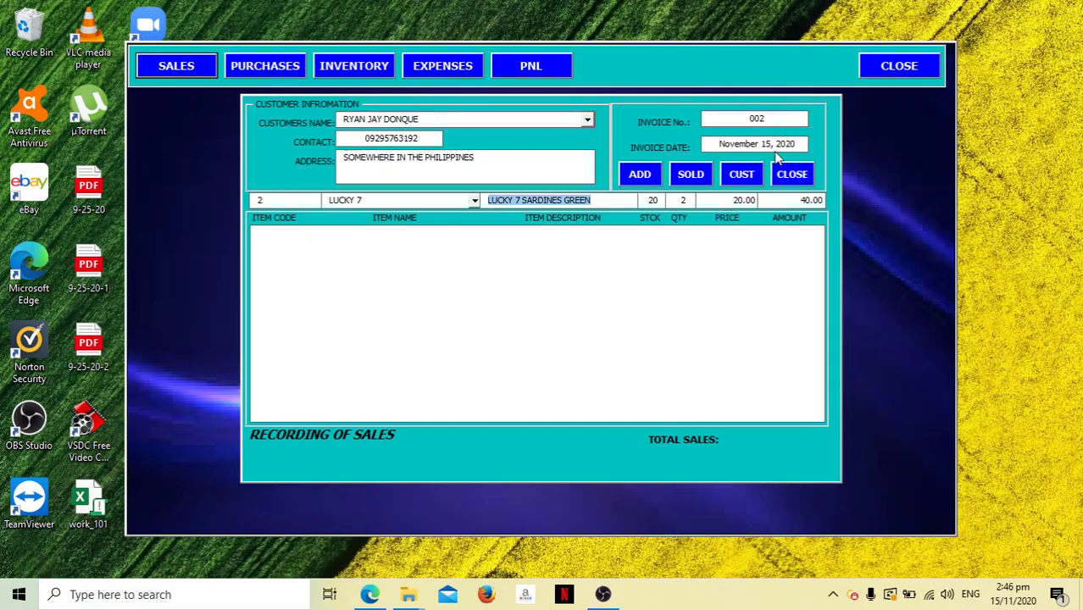
click(640, 174)
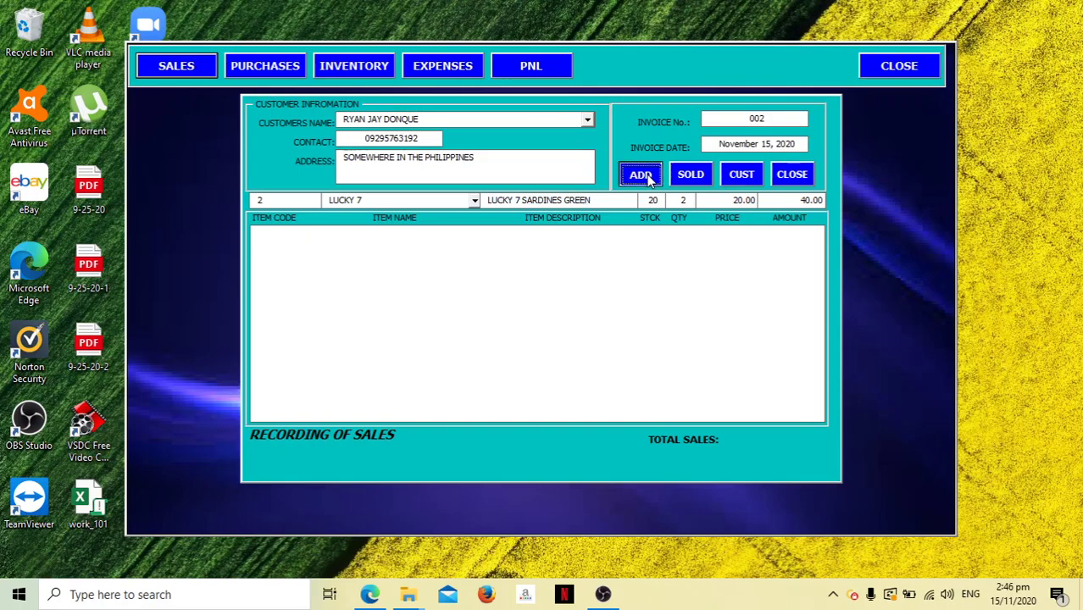
click(700, 180)
Run the 1/11 to 30/11 profit and loss report: sales 58.00, cost of sales 45.00.
click(792, 175)
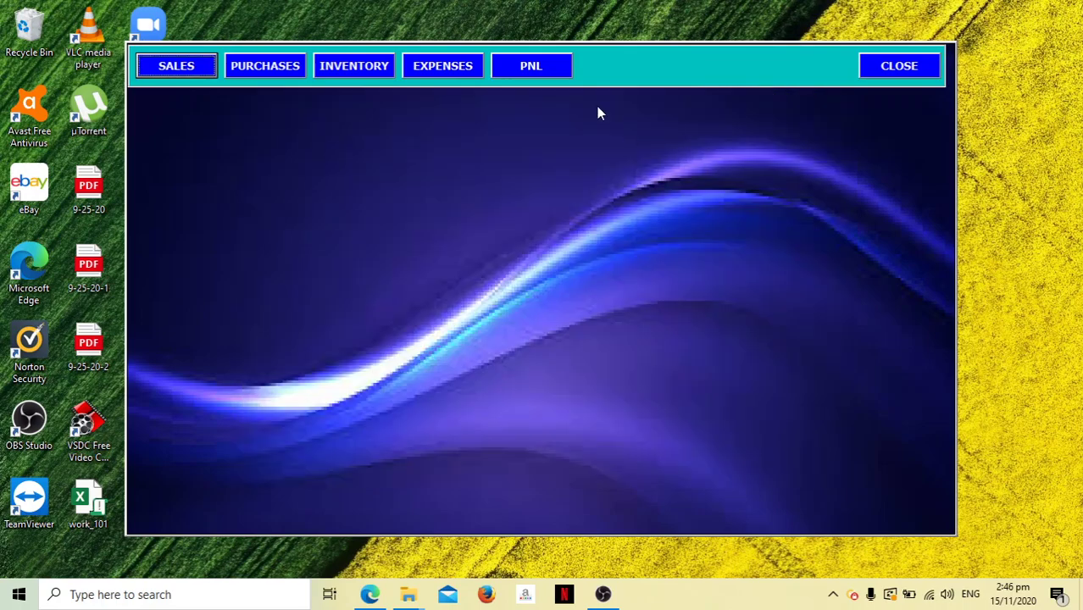
click(548, 76)
text(11)
key(BackSpace)
key(BackSpace)
text(1/111)
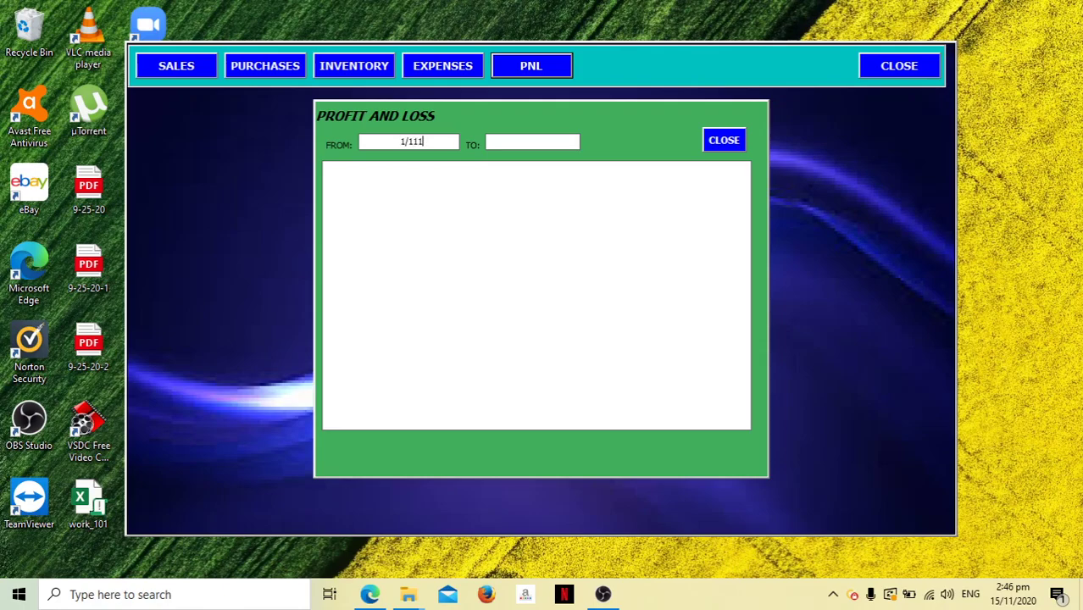
key(Tab)
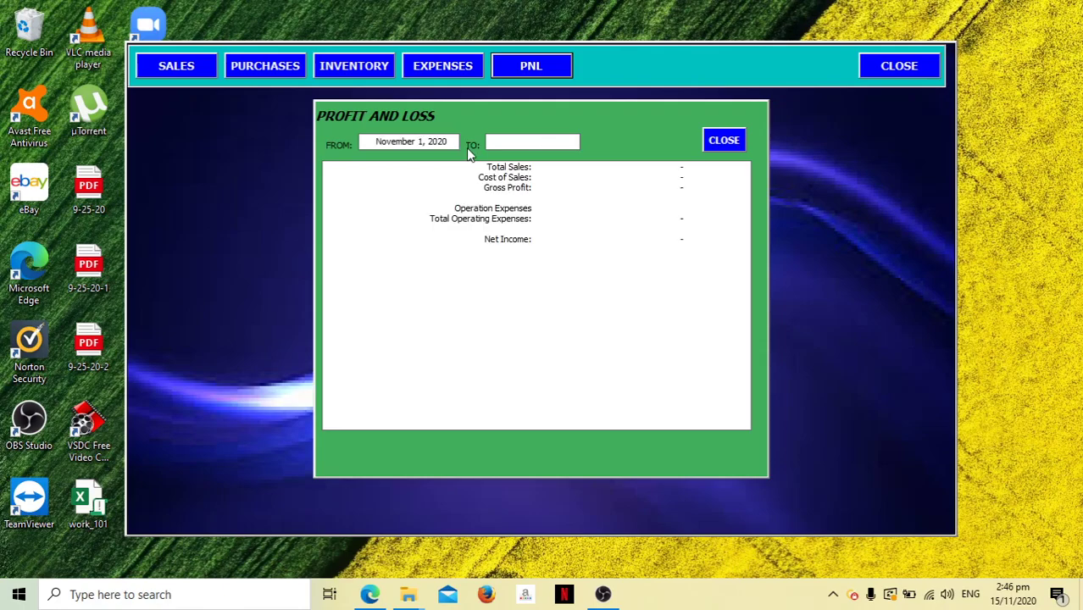
text(30/11)
key(Tab)
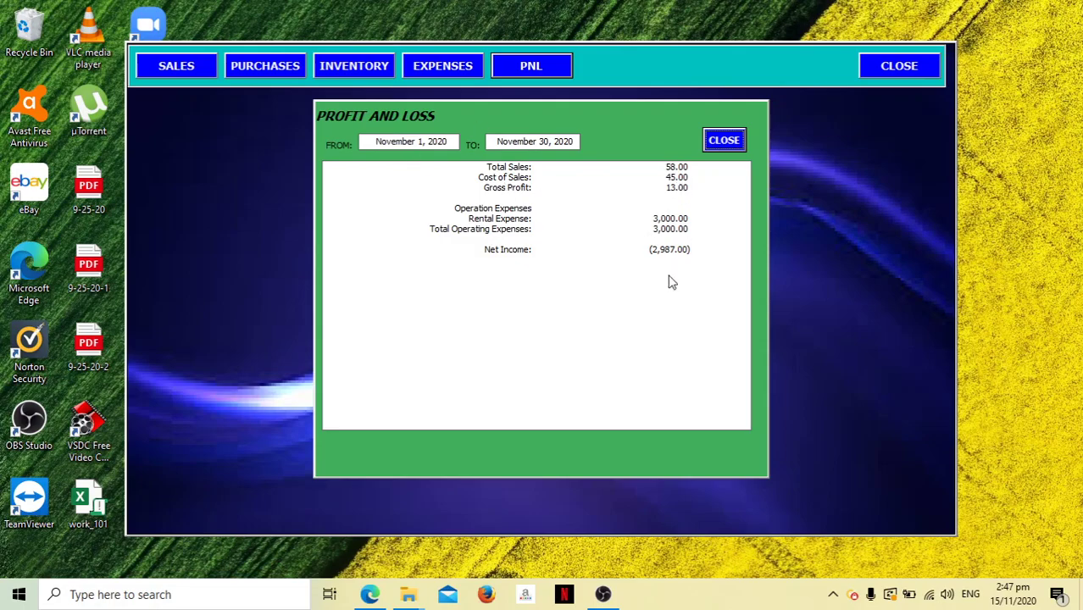
Close the report and check item stock on a new sale, with LUCKY 7 down to 18.
click(726, 141)
click(185, 68)
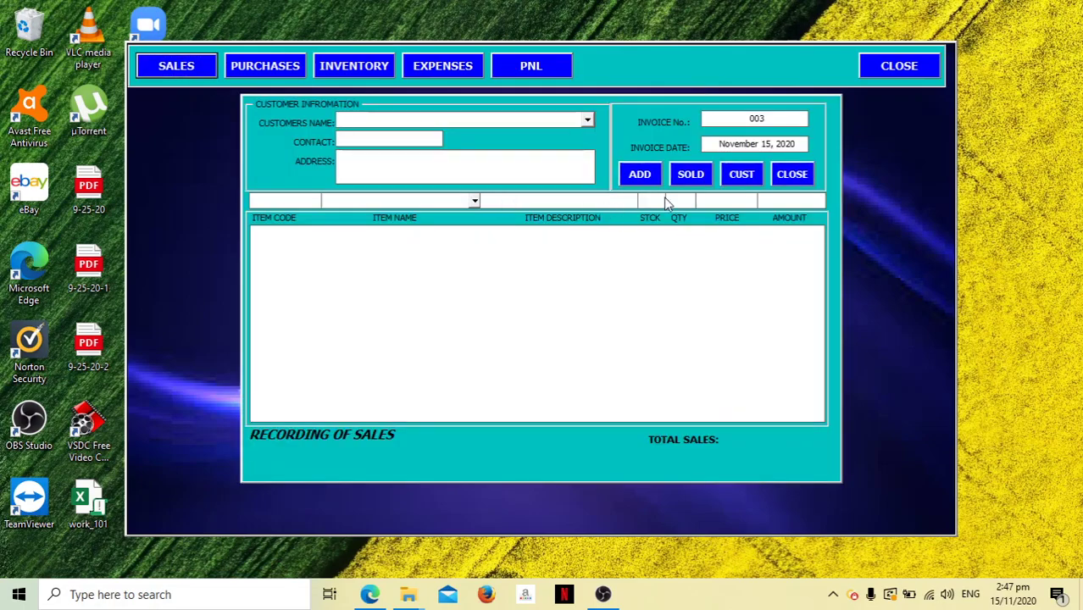
click(474, 201)
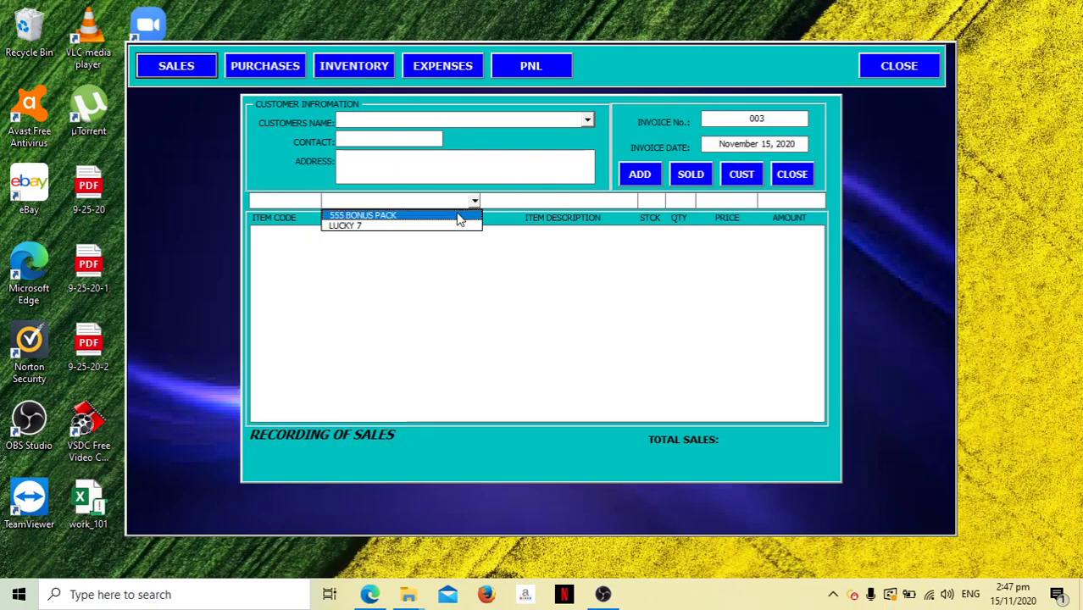
click(460, 214)
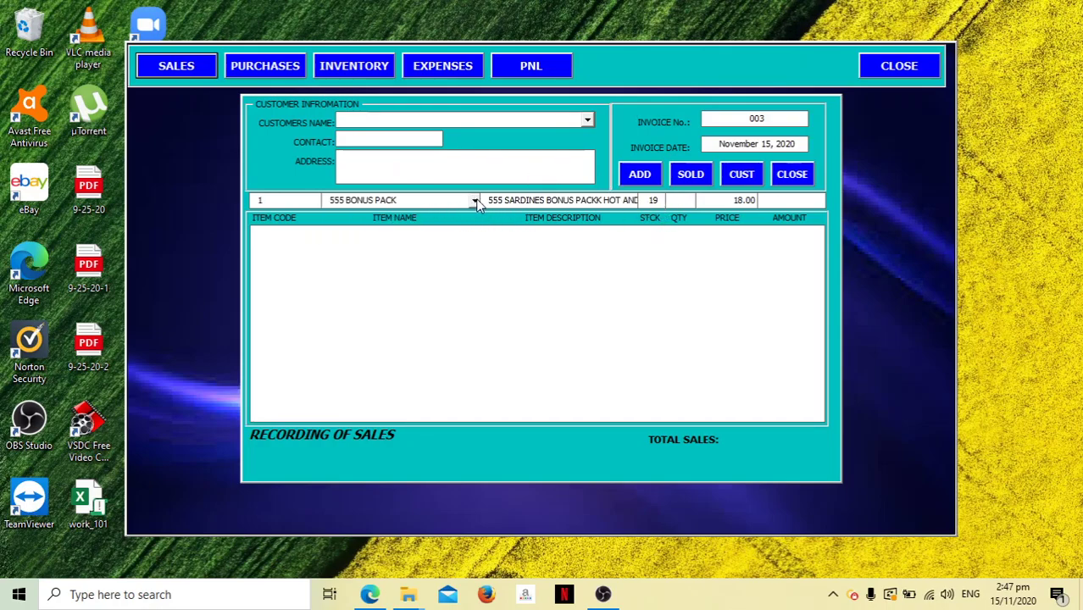
click(469, 200)
click(458, 226)
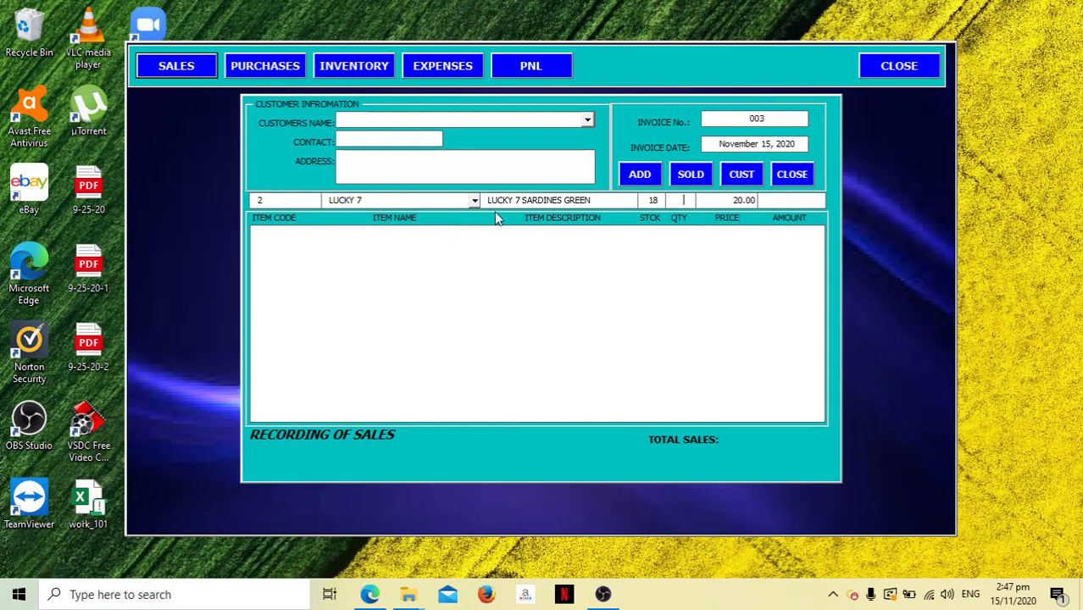
click(792, 174)
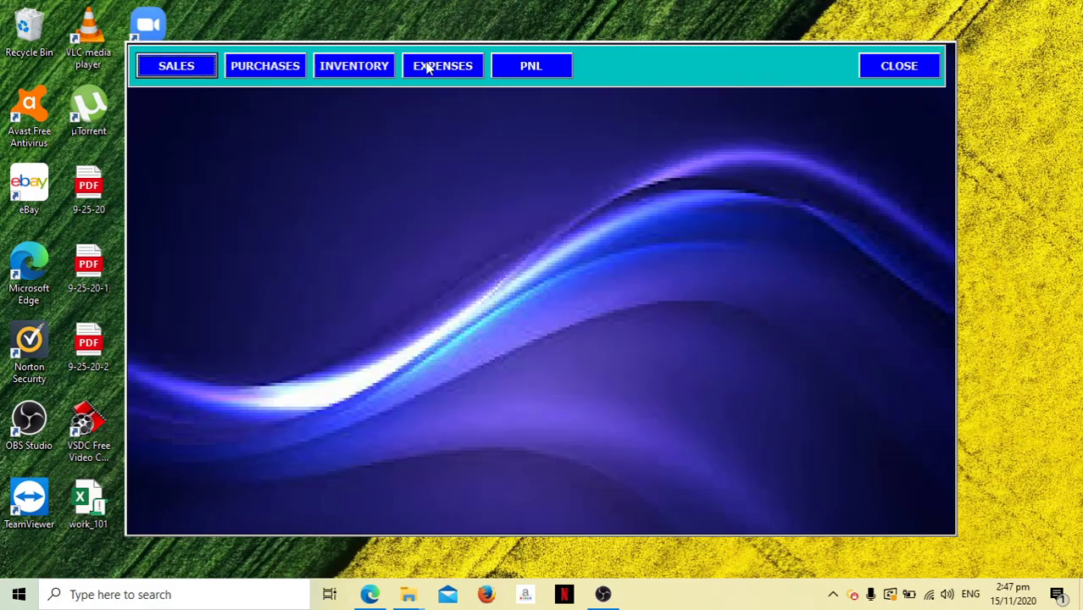
Open the inventory list from the Purchases form and switch to PRICE LIST.pdf in Edge.
click(280, 66)
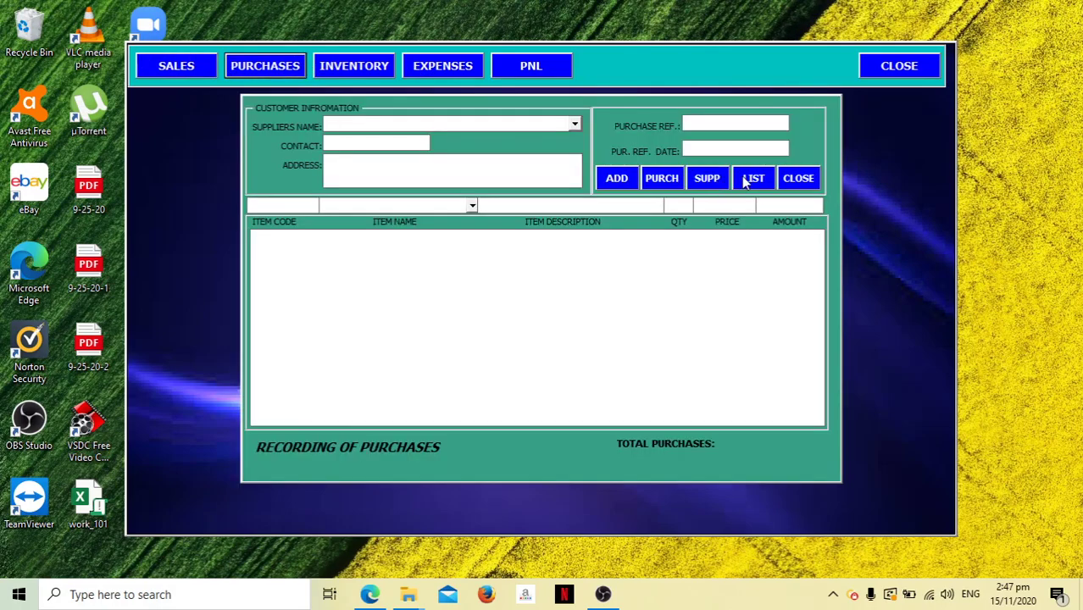
click(747, 179)
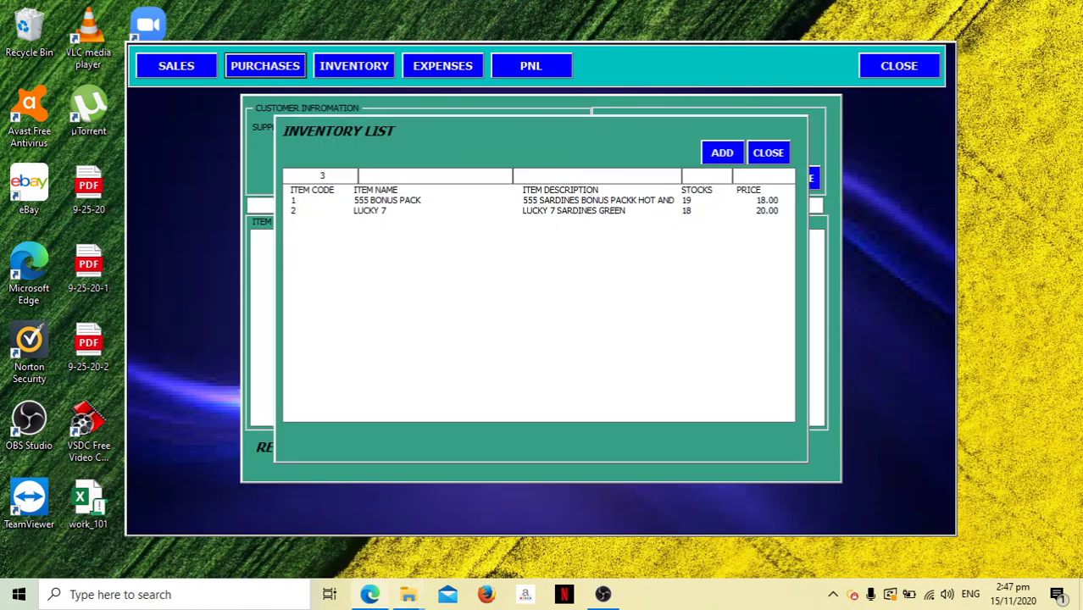
click(373, 595)
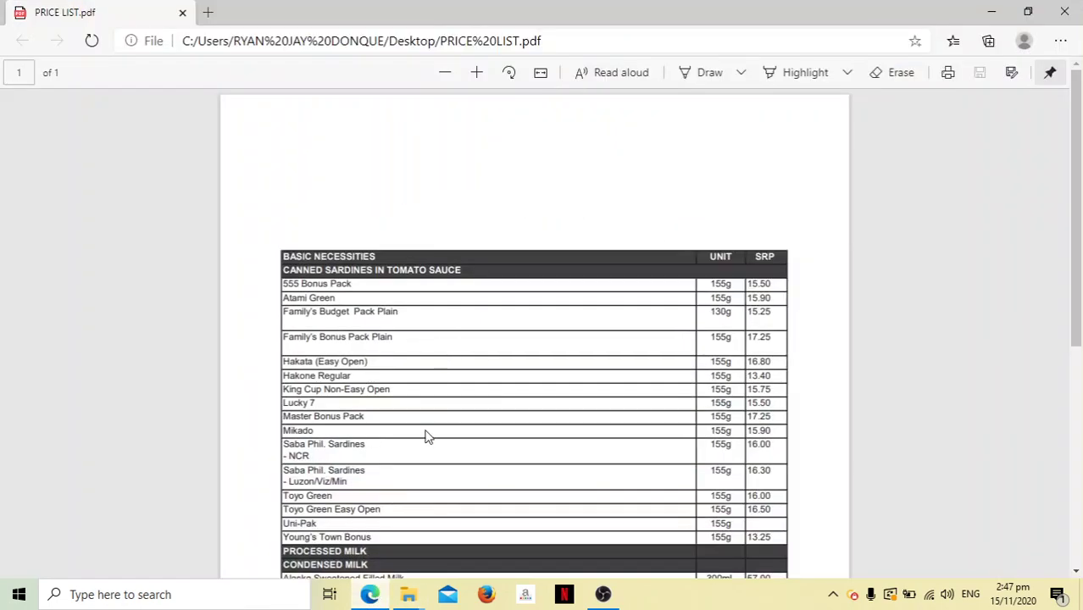
Scroll the price list to the milk prices, such as Alaska Sweetened Filled Milk 300mL at 57.00.
drag(1071, 206, 1066, 310)
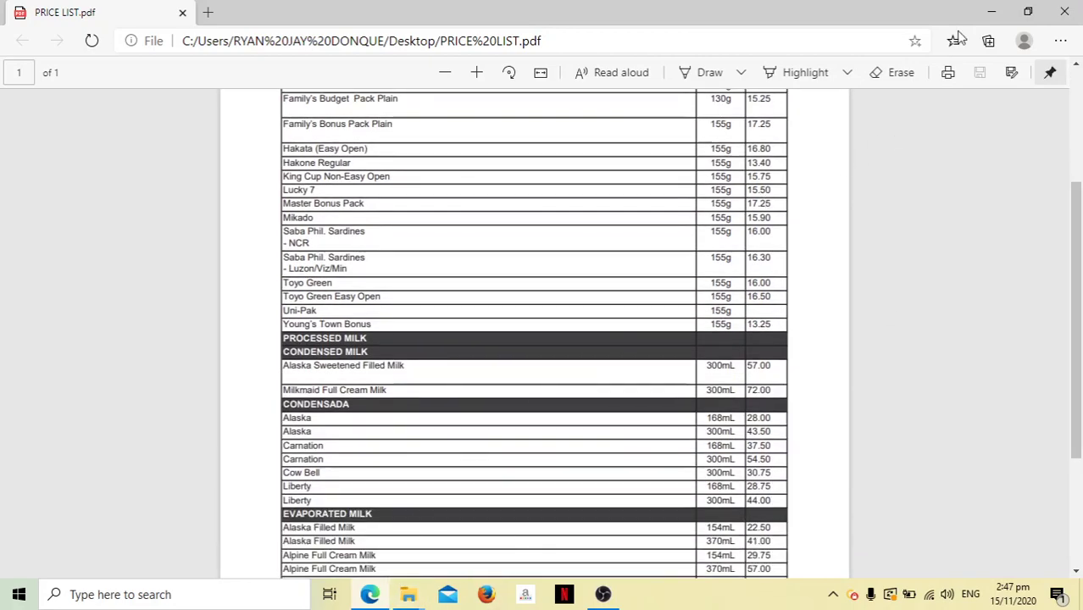
Add ALASKA SWEETENED FILLED MILK with 10 in stock to the inventory list, then close the list.
click(989, 12)
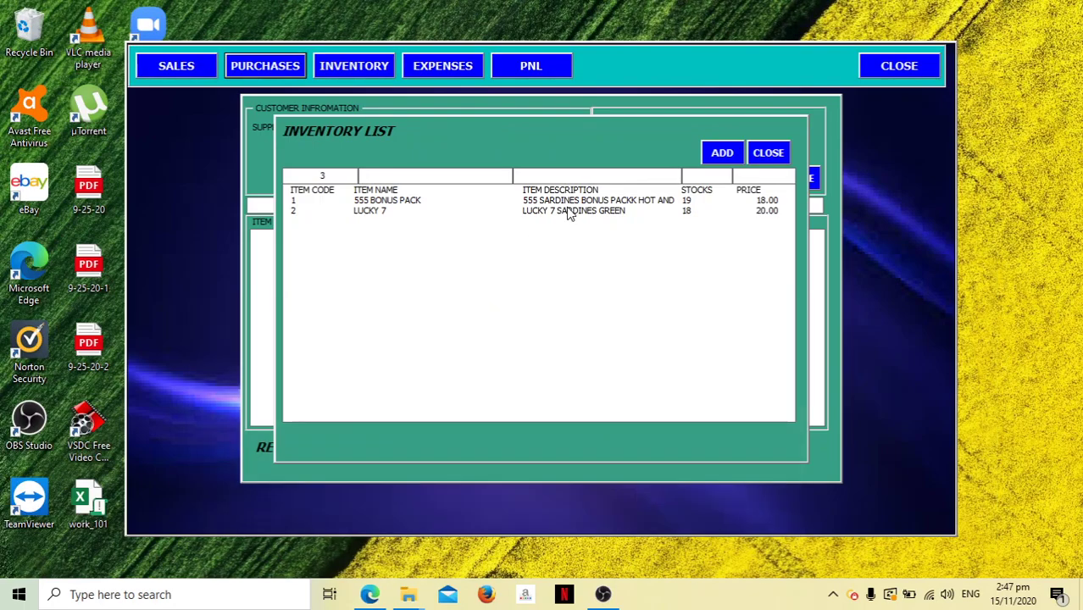
text(ALAS)
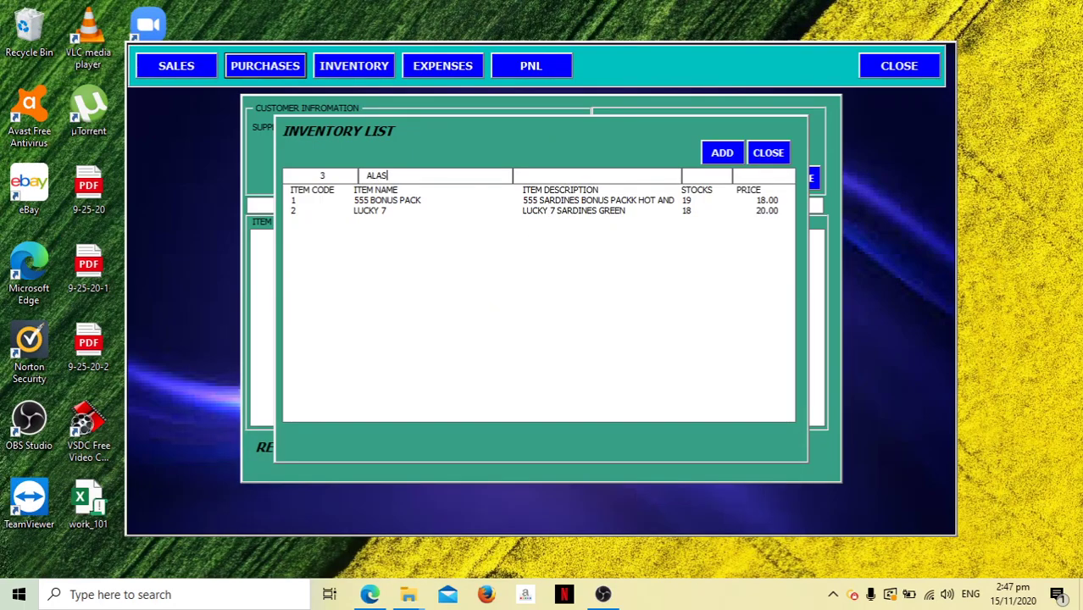
text(KA SWEETENED FILLED MILK)
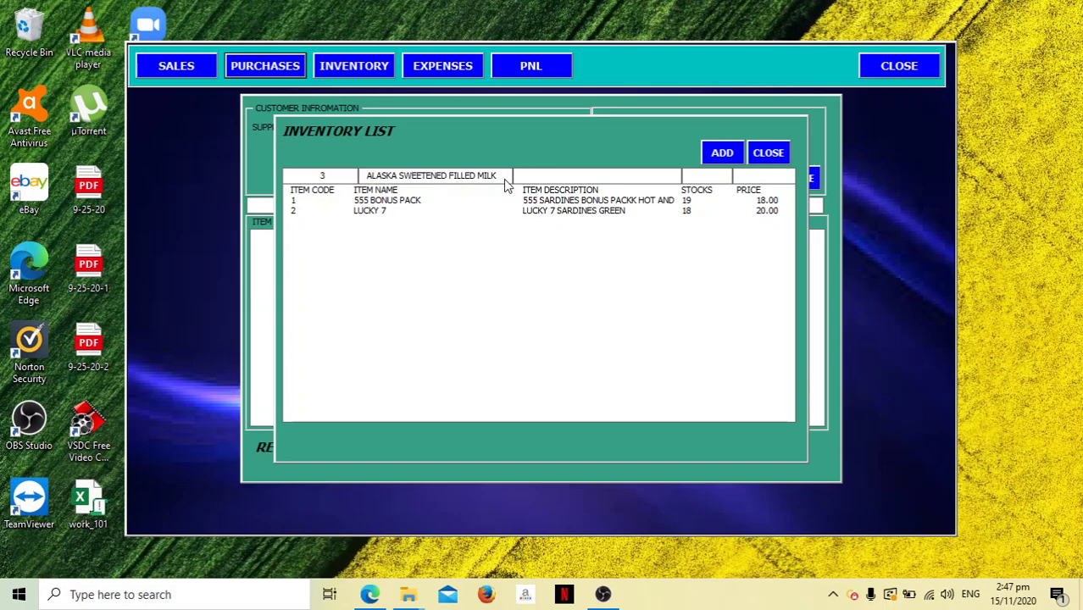
text(ALASKA SWEETENED FILLED MILK)
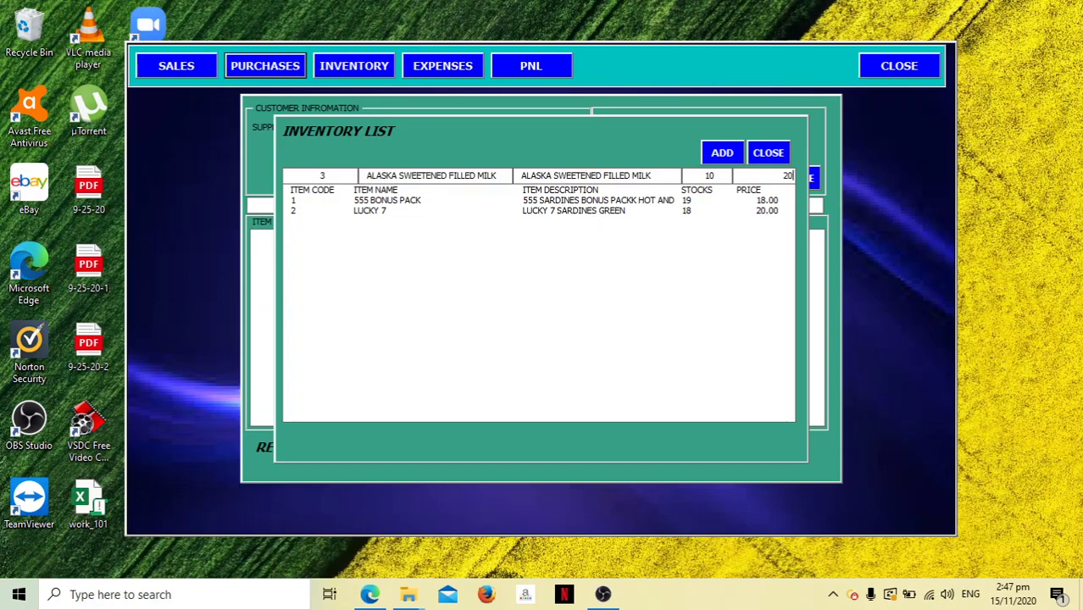
click(721, 154)
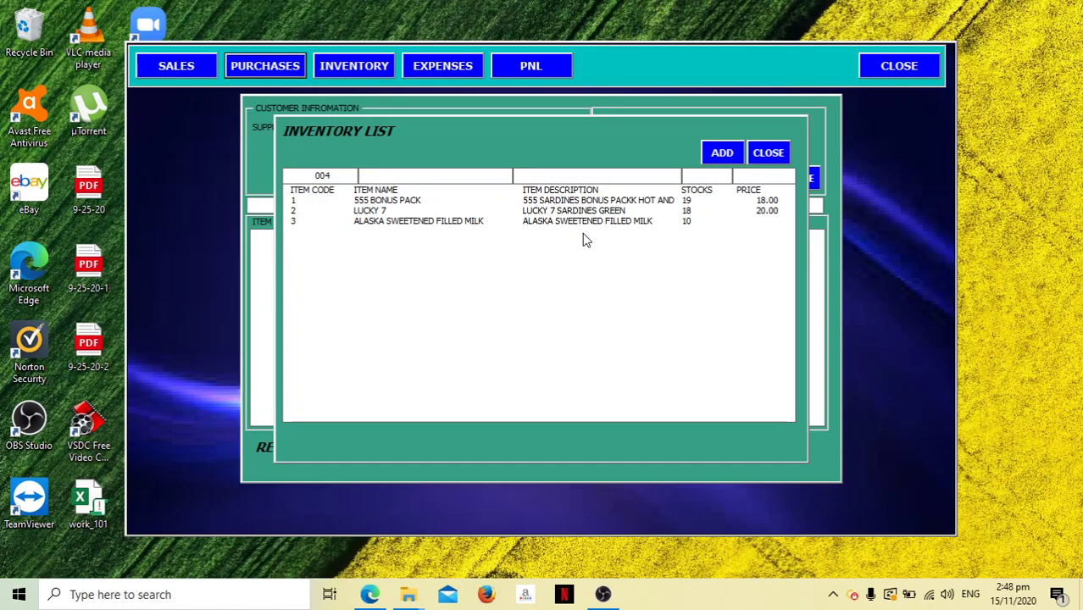
click(768, 154)
Set a 30.00 price for ALASKA SWEETENED FILLED MILK in the inventory and close the inventory windows.
click(809, 176)
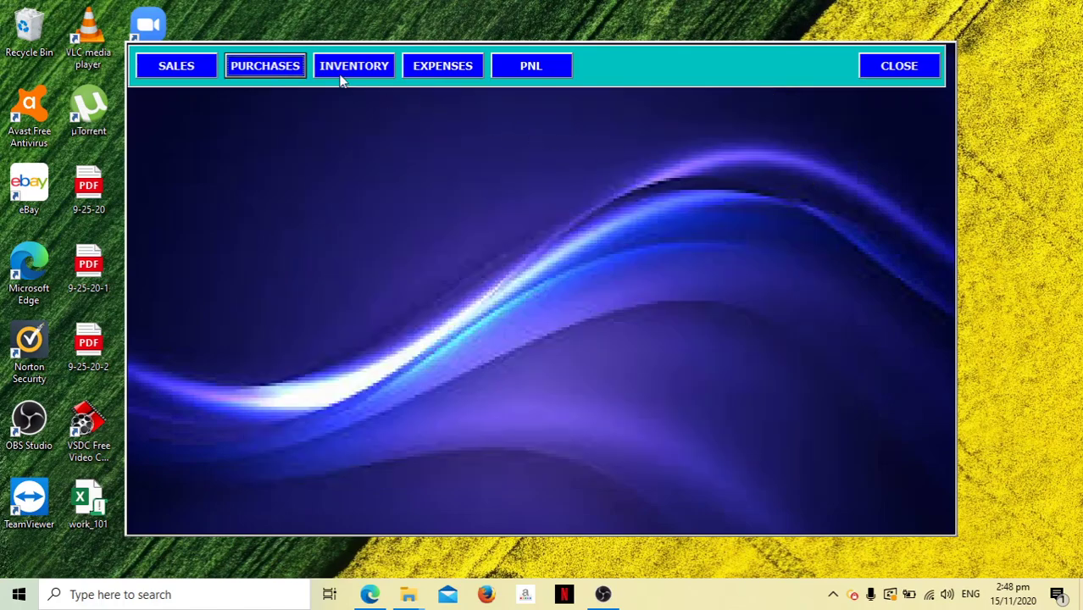
click(345, 71)
double_click(583, 199)
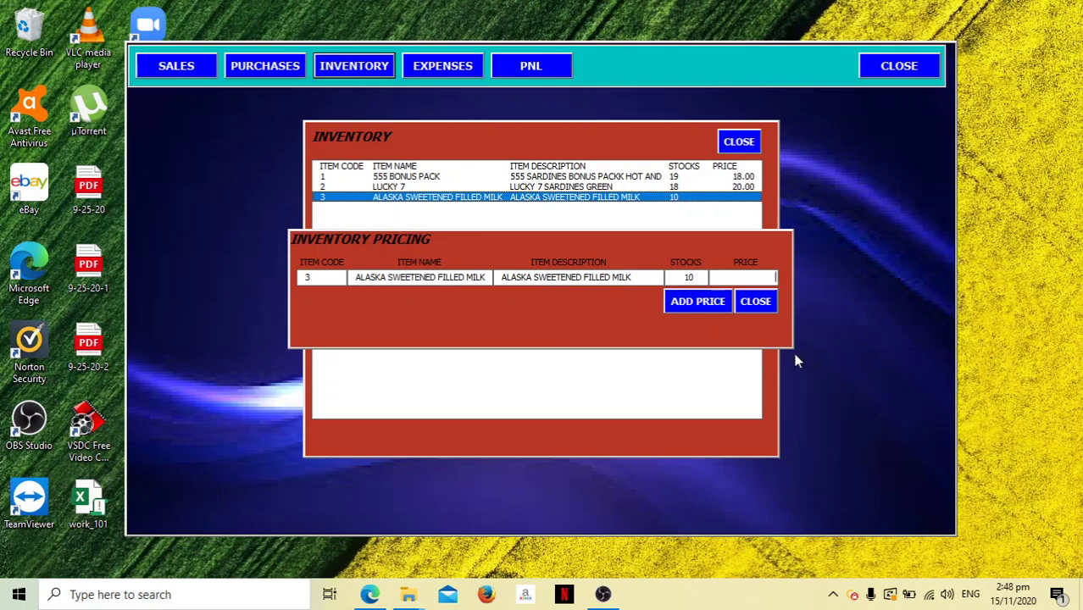
text(30)
click(710, 303)
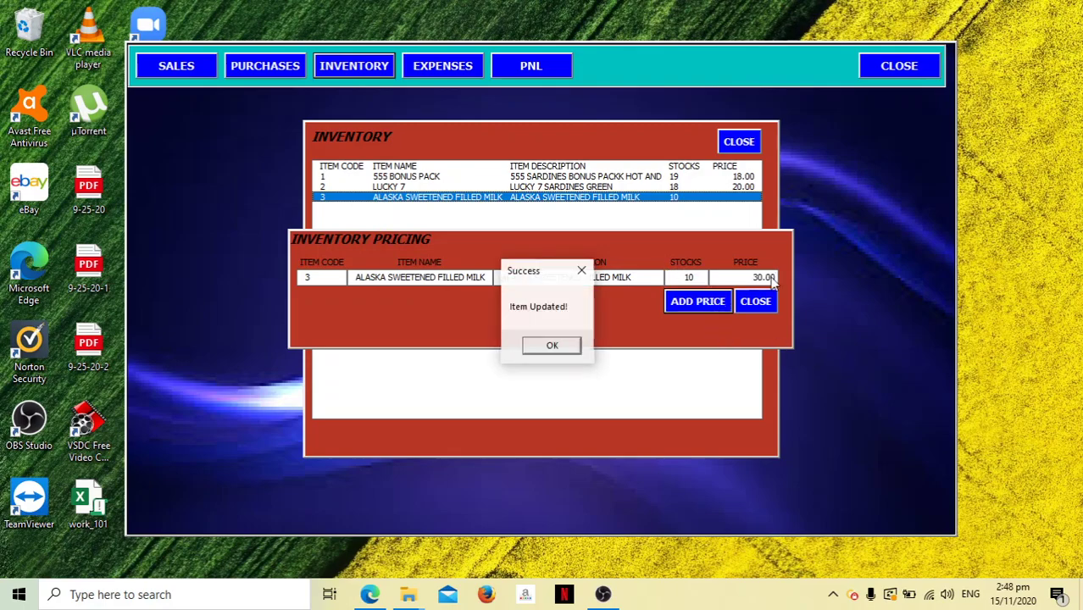
click(566, 347)
click(755, 301)
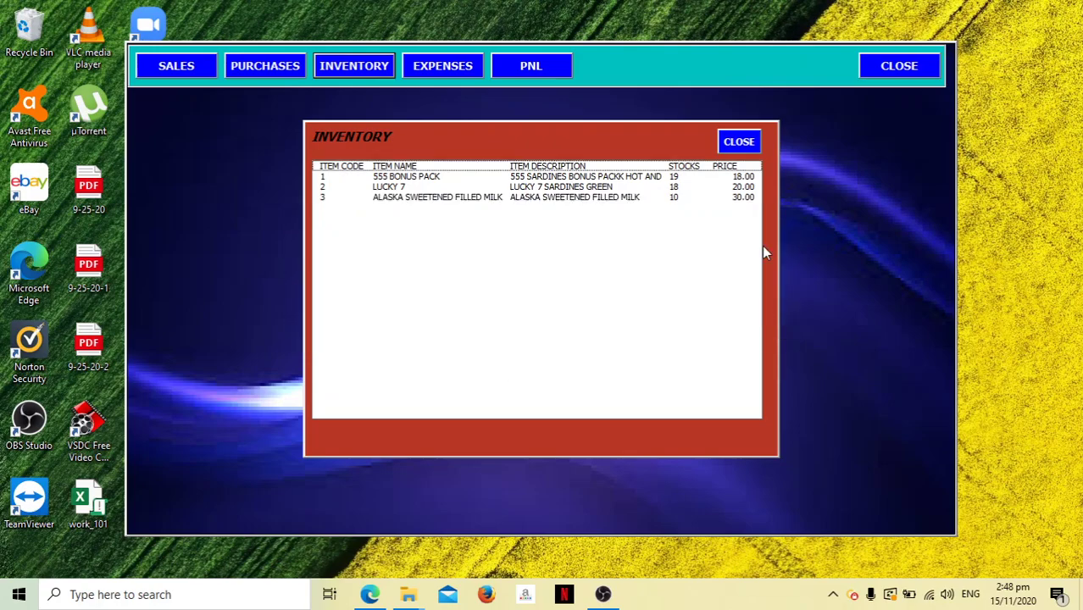
click(739, 142)
Start a new sales invoice for the existing customer, dated 16/11/2020.
click(209, 67)
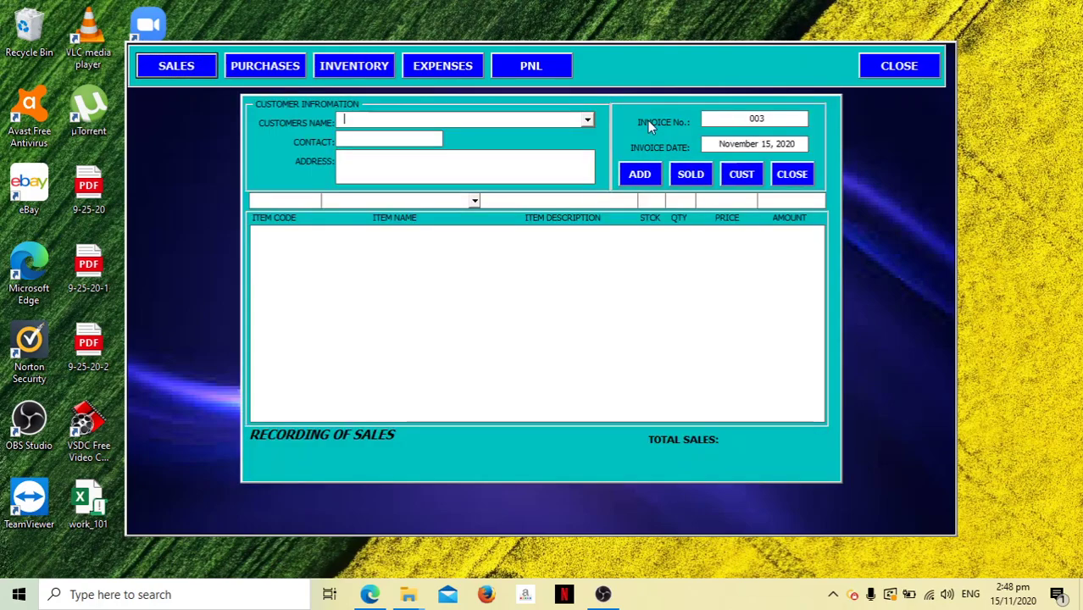
click(588, 120)
click(565, 126)
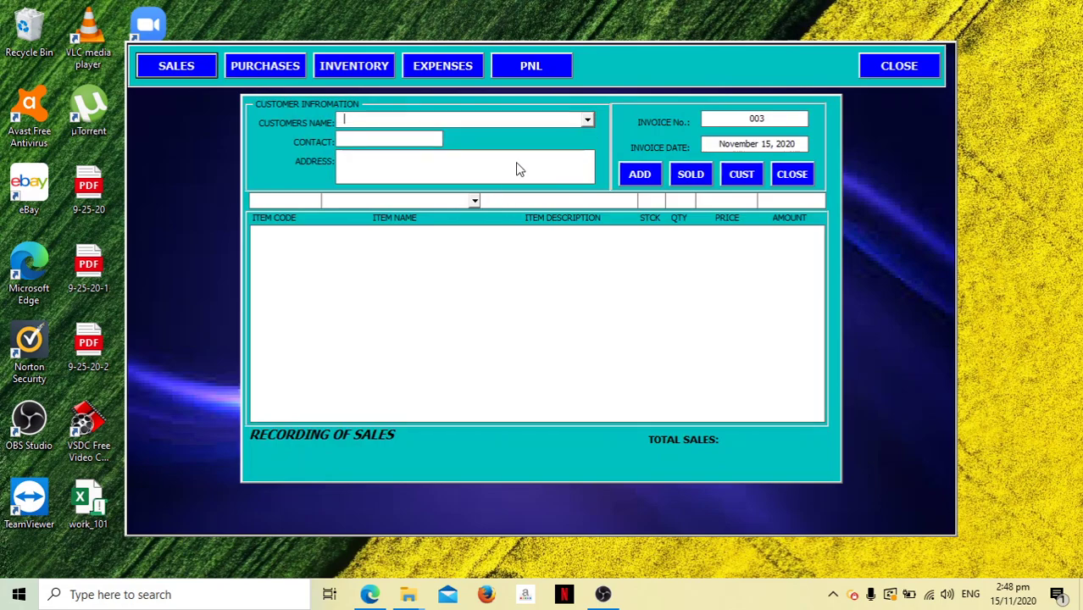
click(587, 121)
click(566, 136)
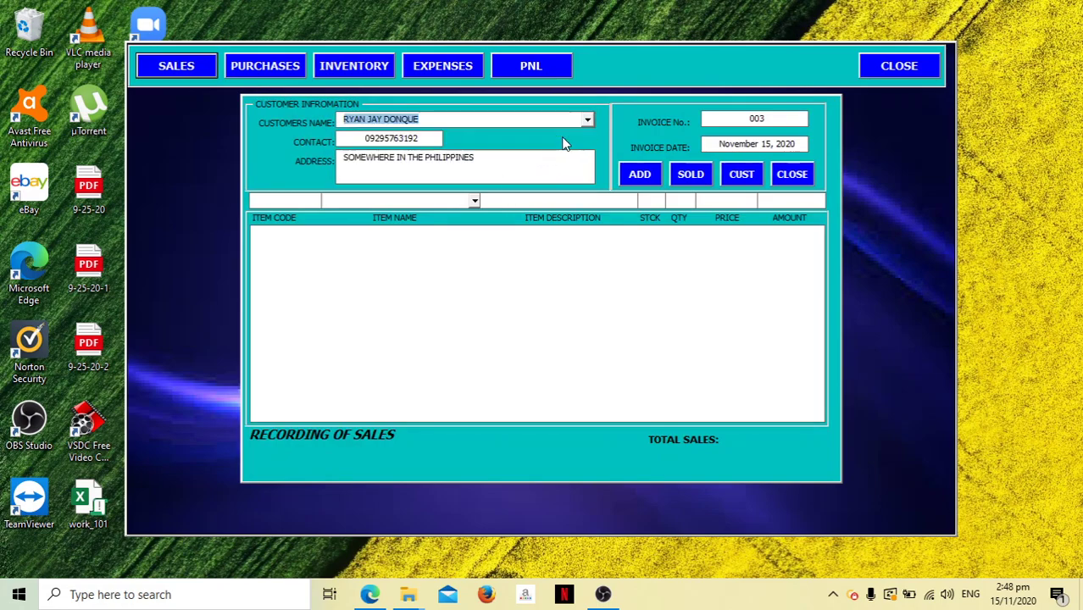
click(796, 144)
click(796, 144)
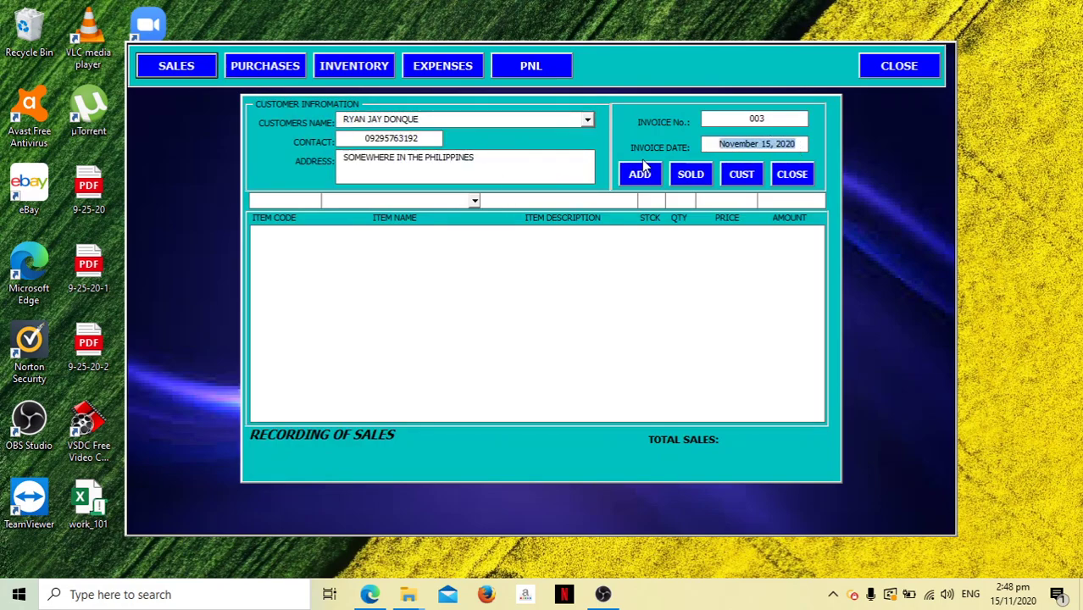
text(16/11/2020)
key(Tab)
Add invoice lines for 4 555 BONUS PACK, 3 LUCKY 7 and 5 ALASKA SWEETENED FILLED MILK.
click(475, 201)
click(451, 215)
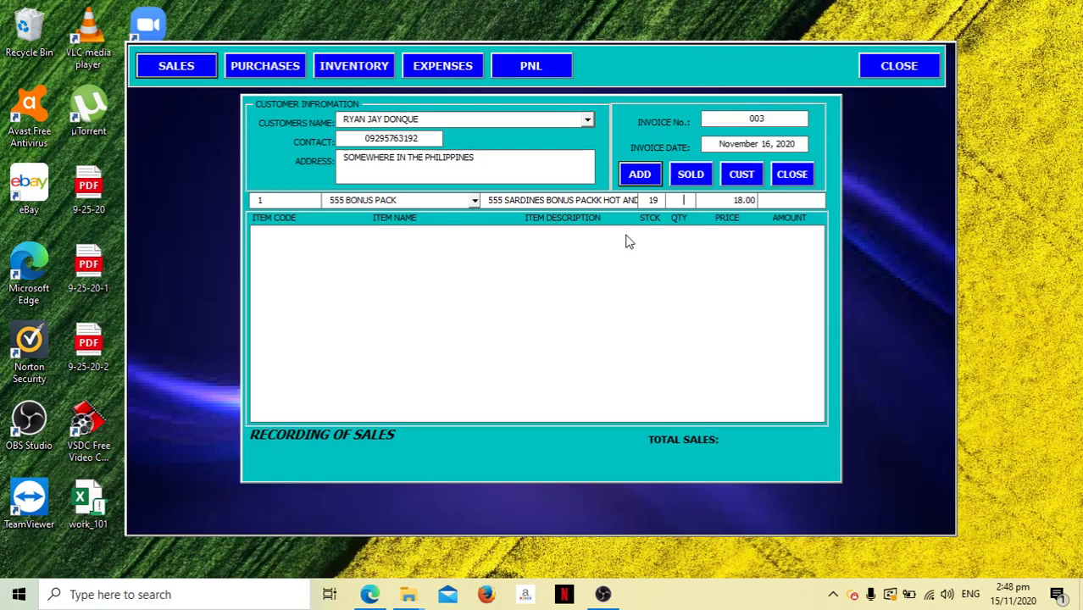
text(5)
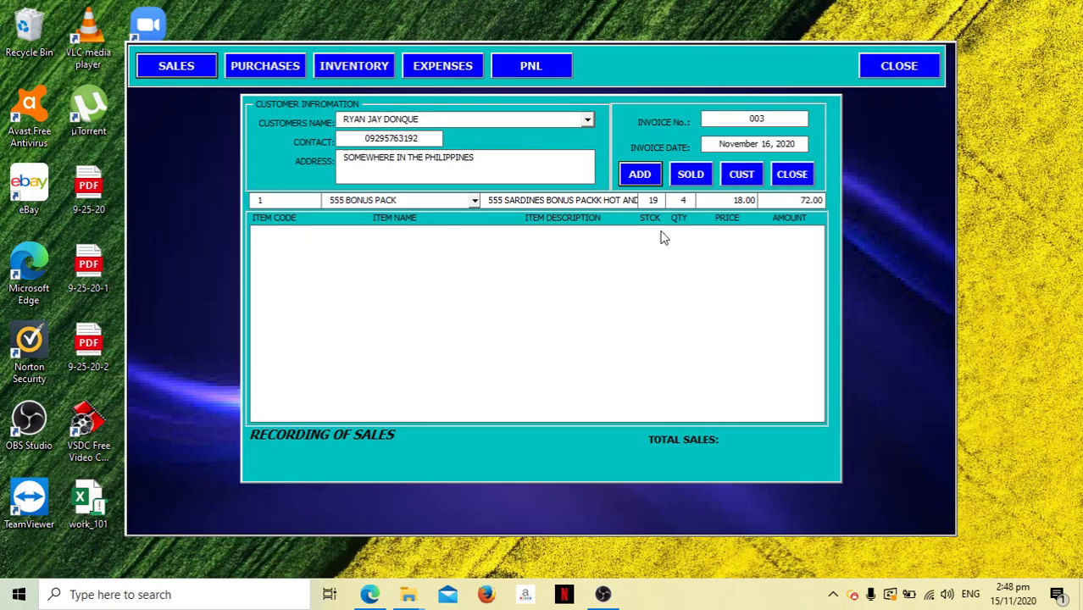
click(639, 173)
click(474, 201)
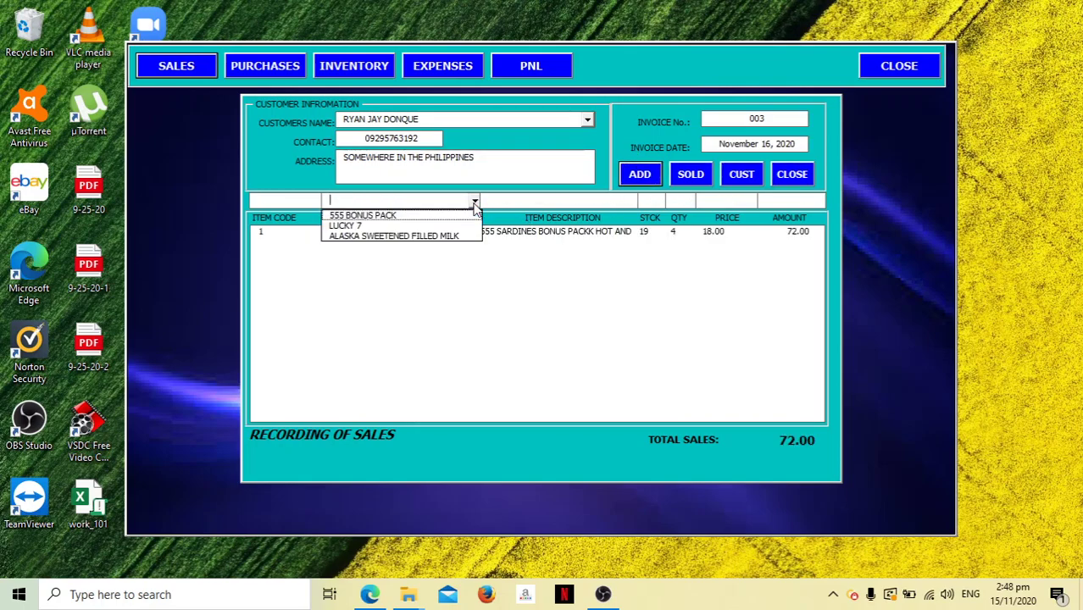
click(473, 226)
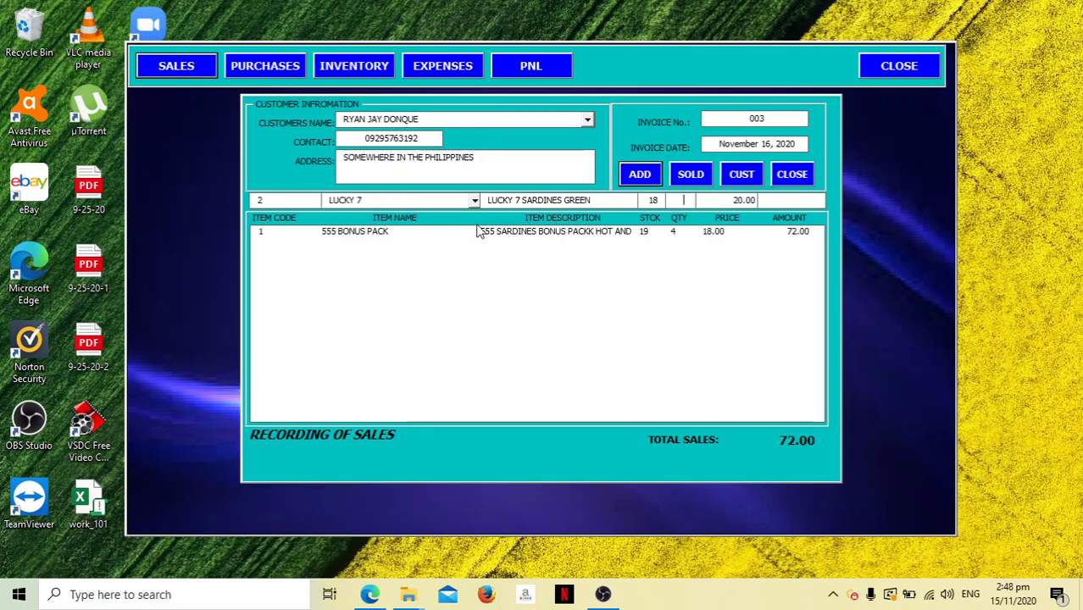
click(685, 202)
text(3)
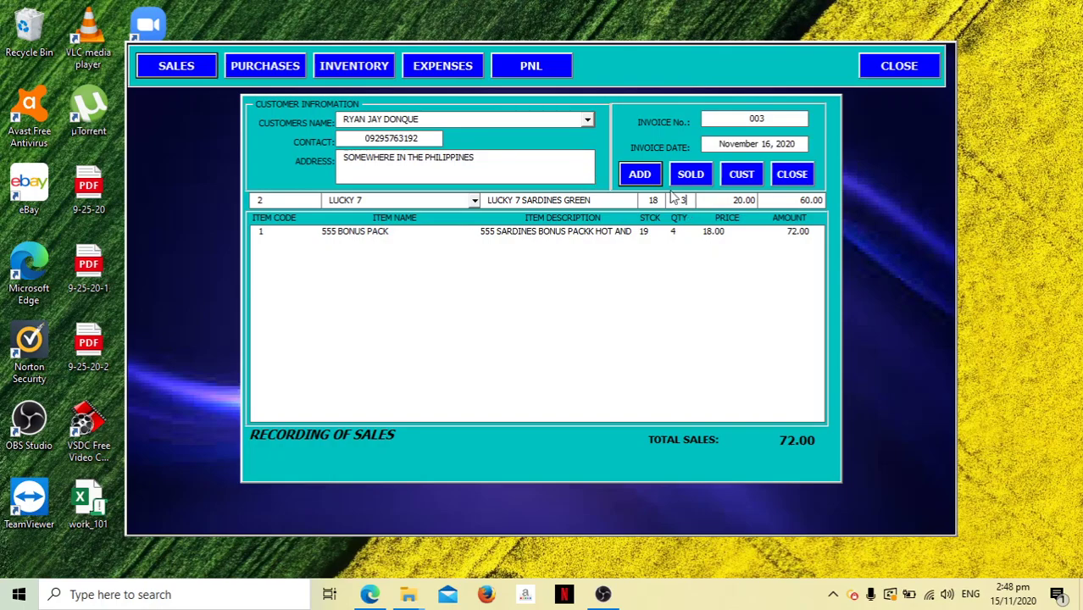
click(644, 176)
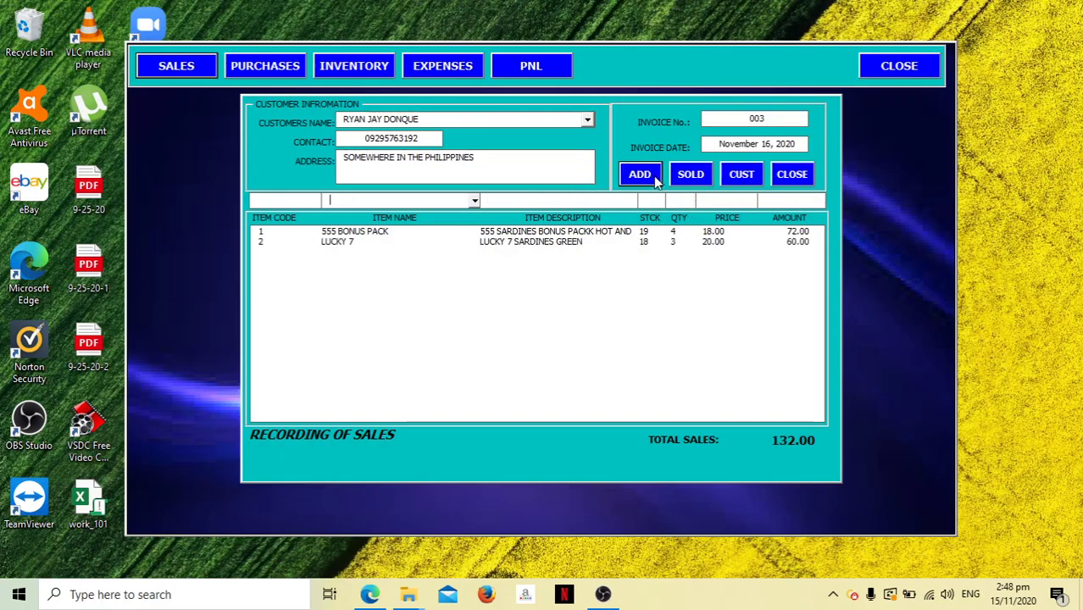
click(474, 201)
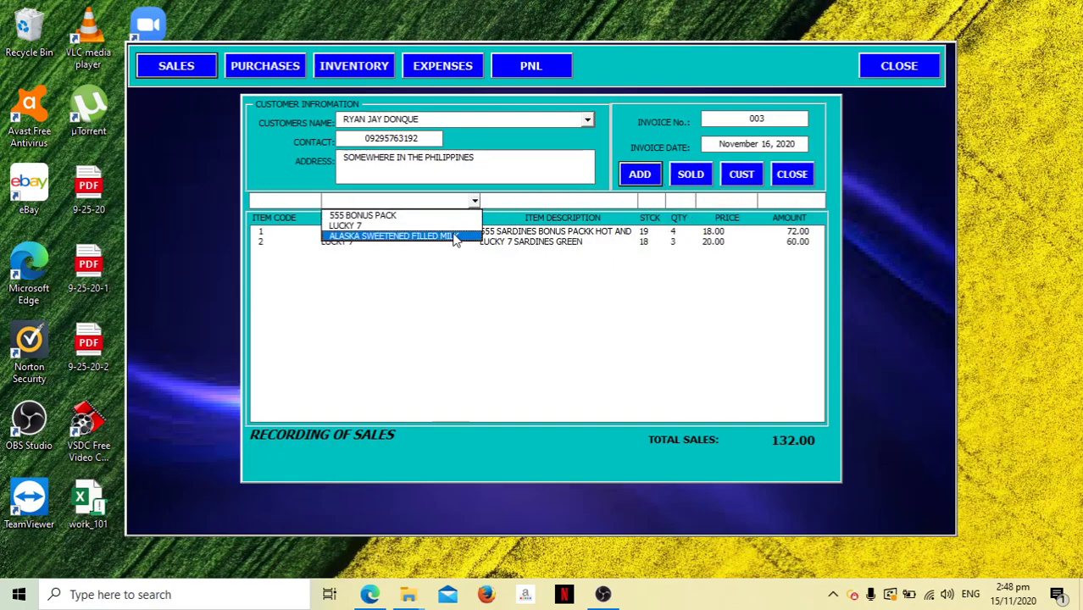
click(453, 236)
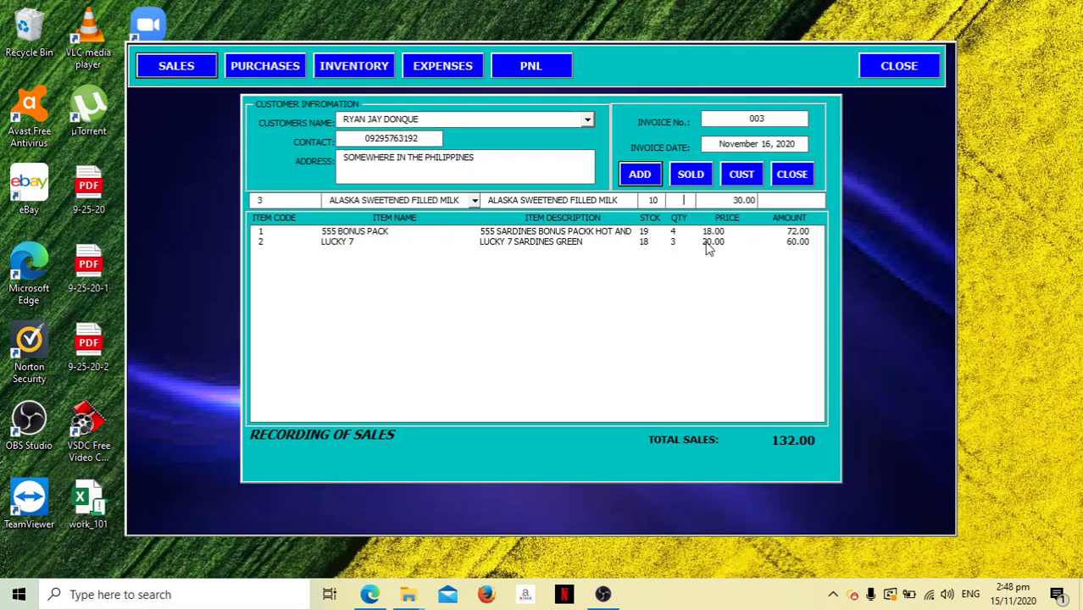
text(5)
click(653, 175)
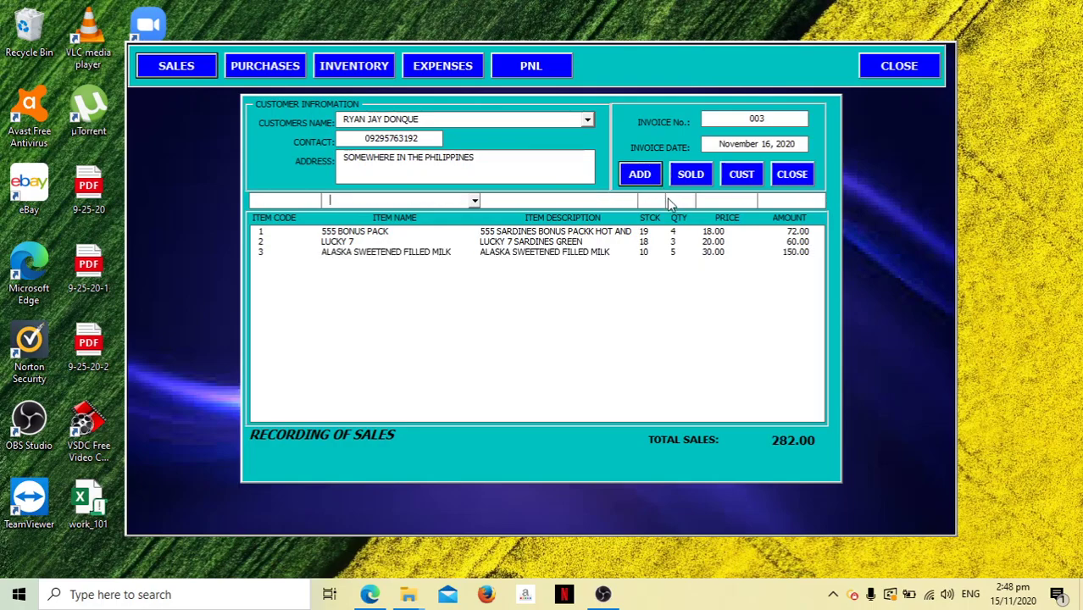
Post invoice 003 as sold, then run the profit and loss report for 11/1/2020 to 30/11/2020.
click(691, 174)
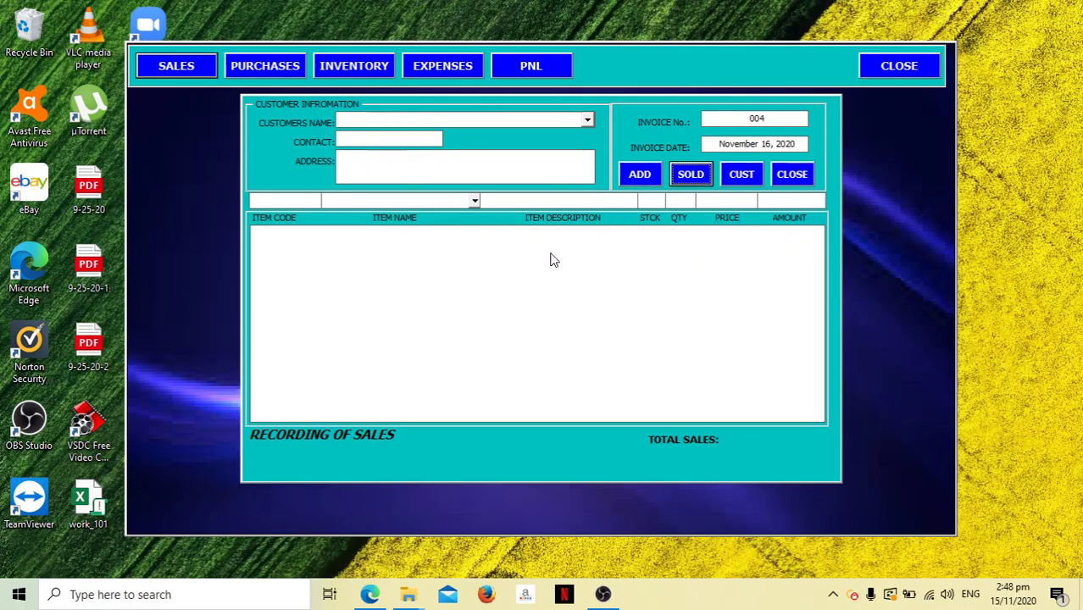
click(809, 176)
click(544, 72)
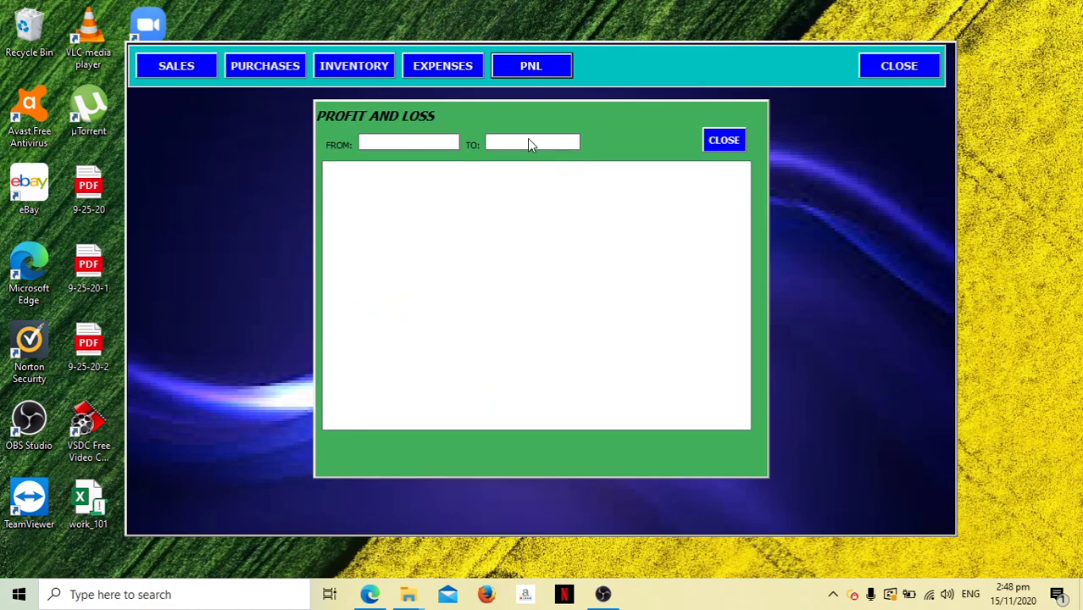
text(11/1/2020)
click(528, 142)
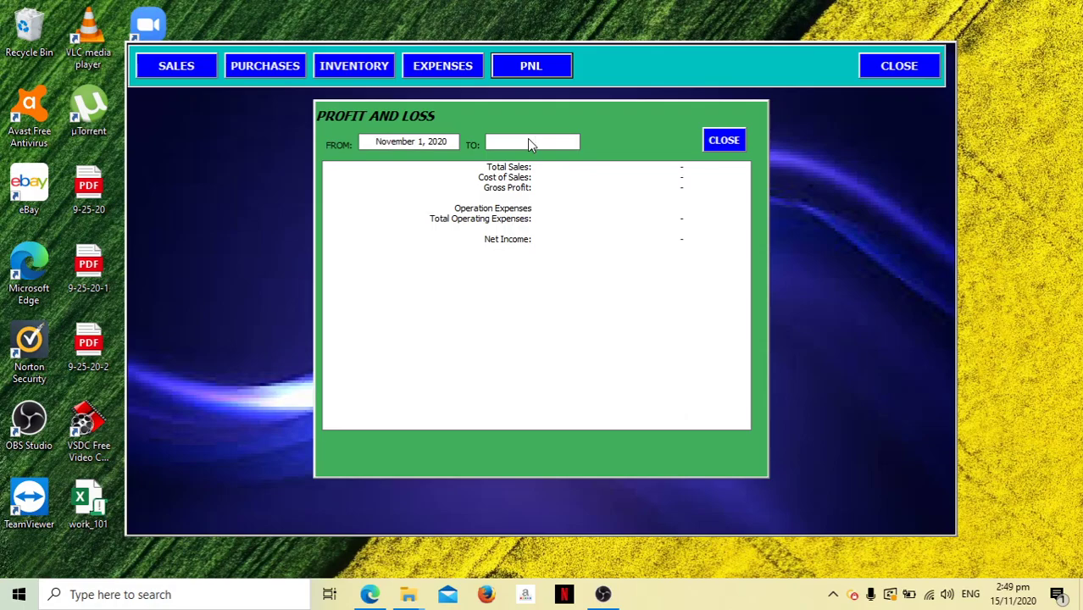
text(30/11/2020)
key(Tab)
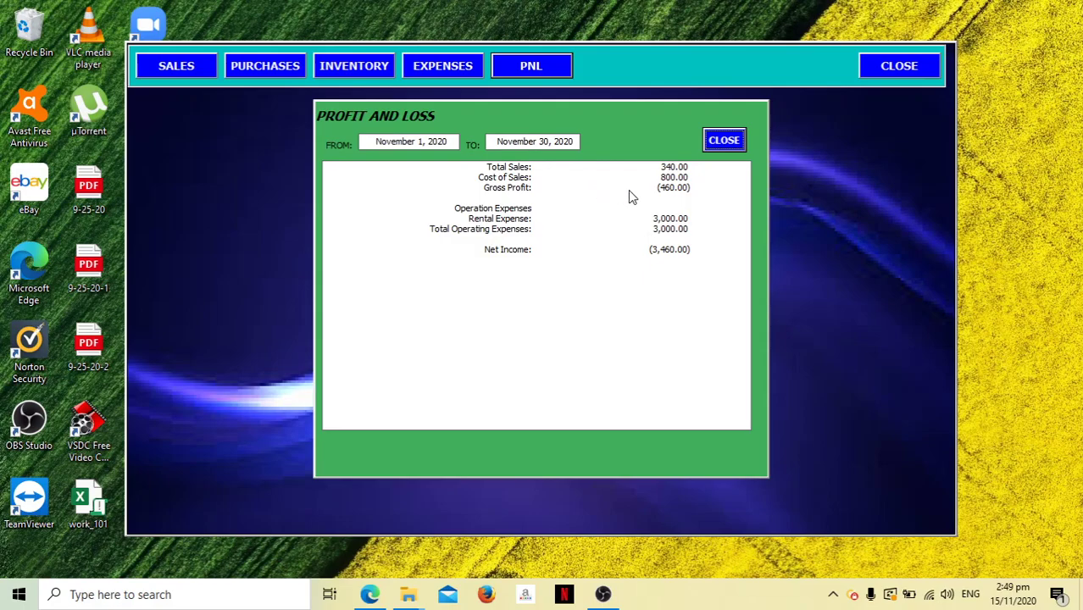
Close the report and review the sales form, inventory list and expense voucher, with stocks at 15, 15 and 5.
click(722, 141)
click(168, 68)
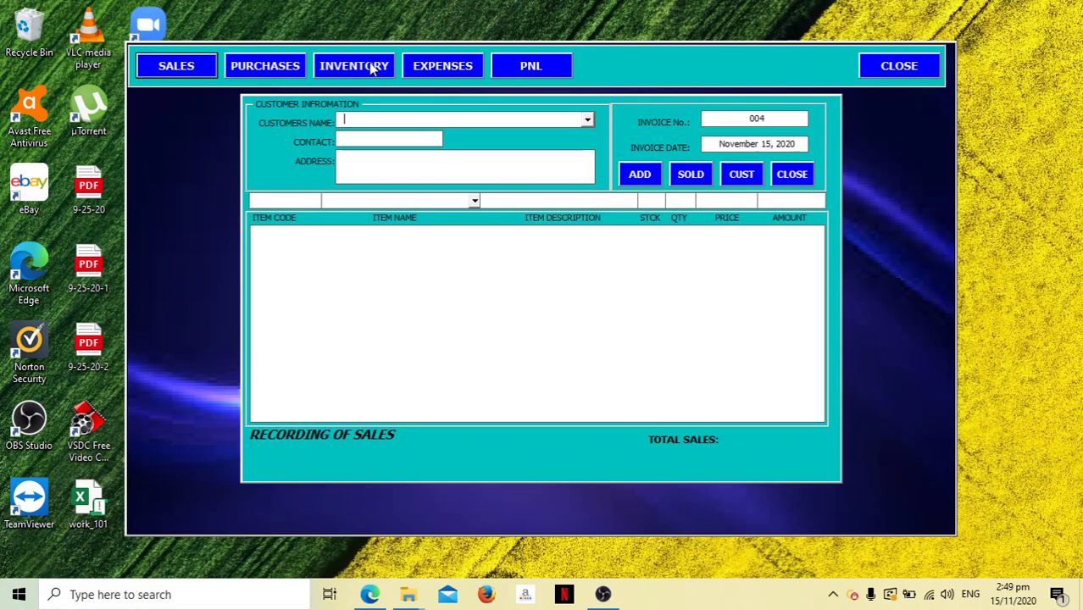
click(793, 175)
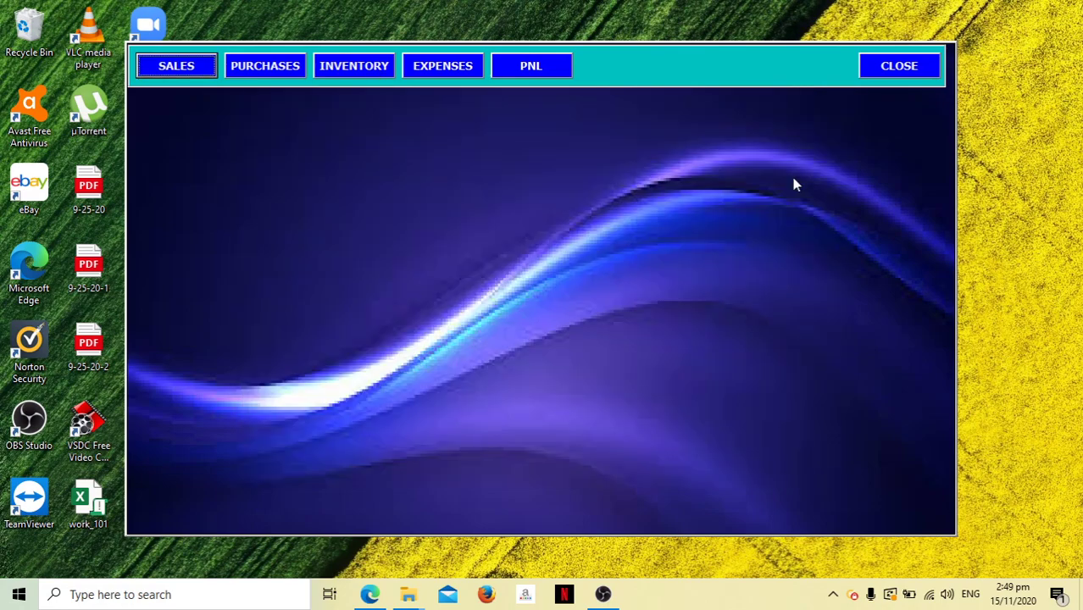
click(359, 72)
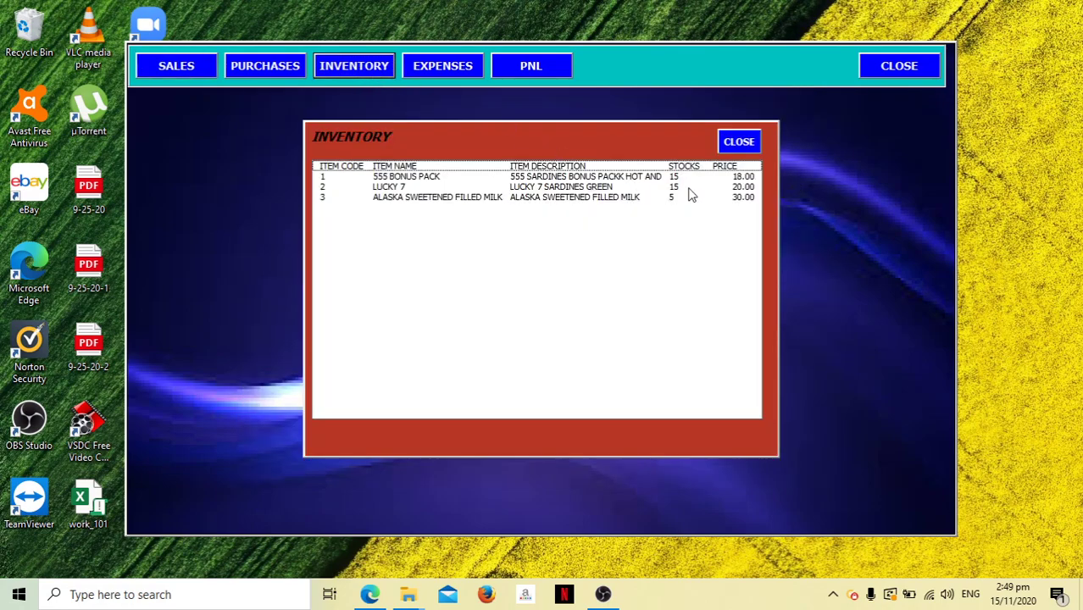
click(739, 142)
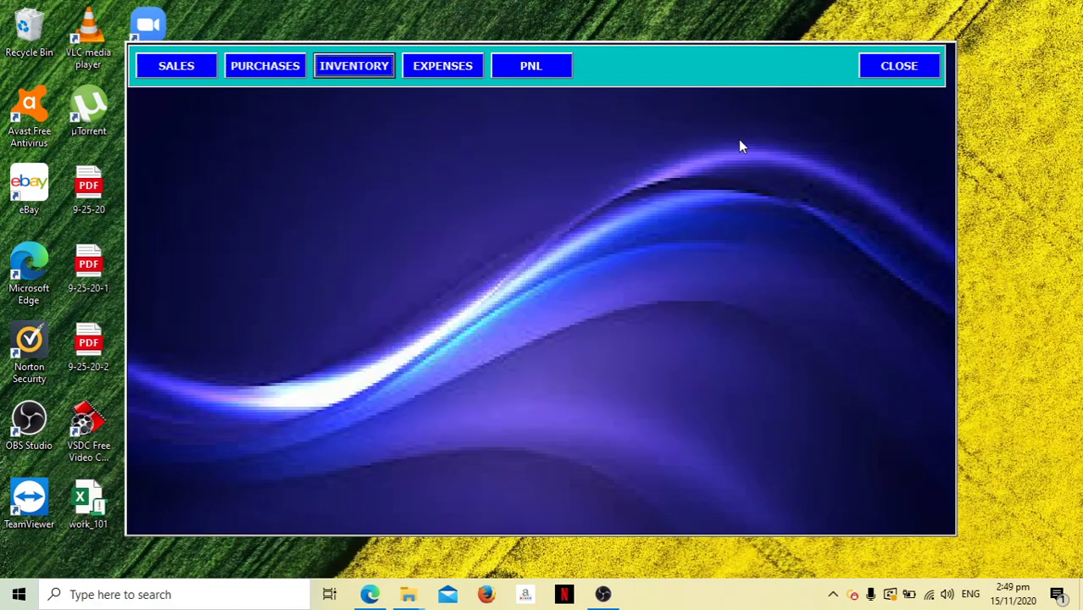
click(425, 72)
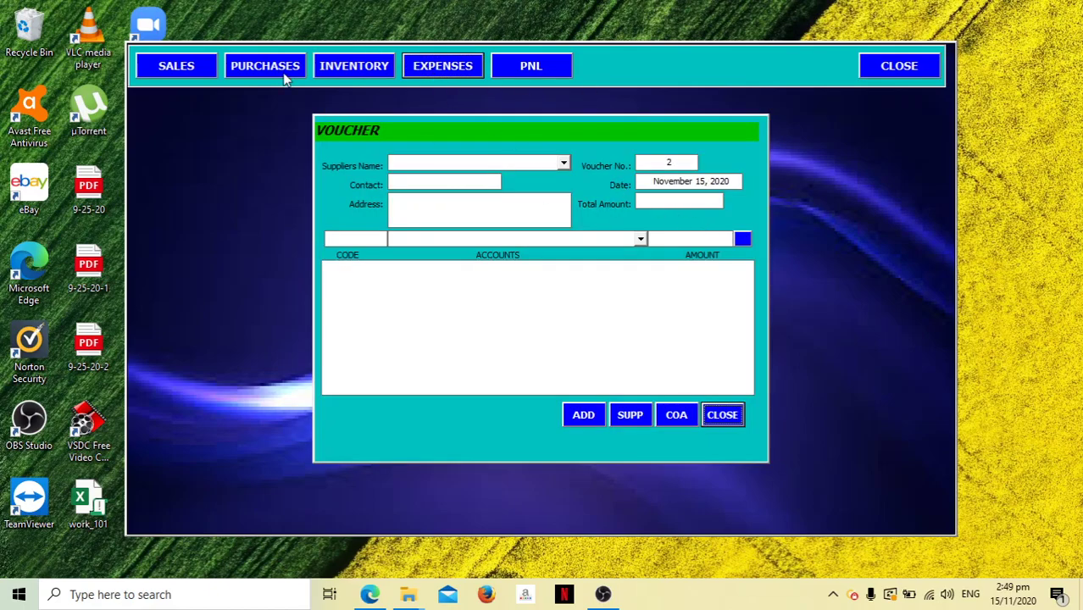
click(708, 418)
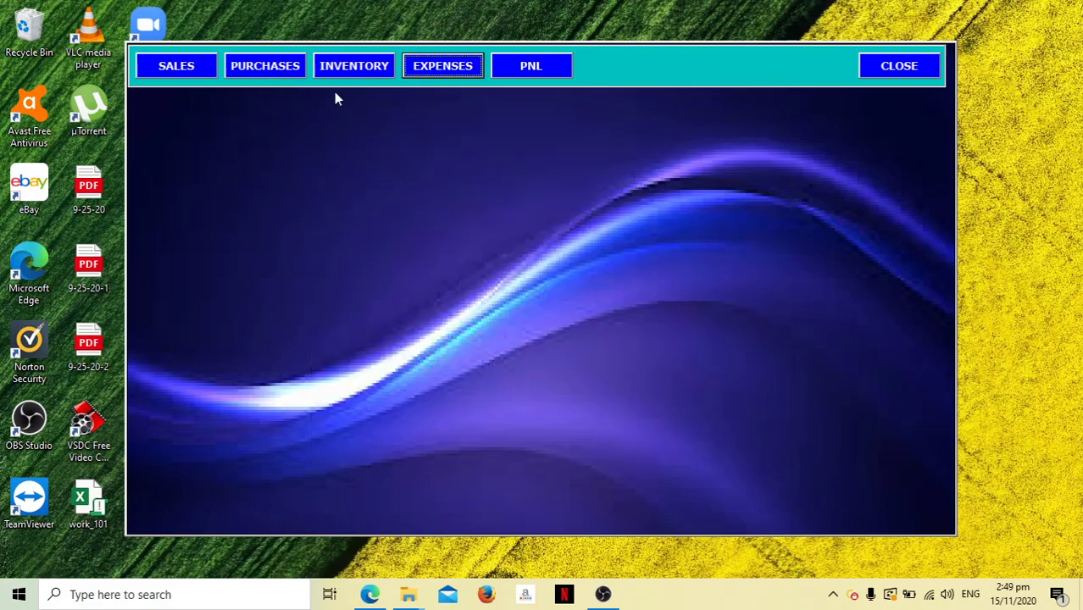
click(364, 71)
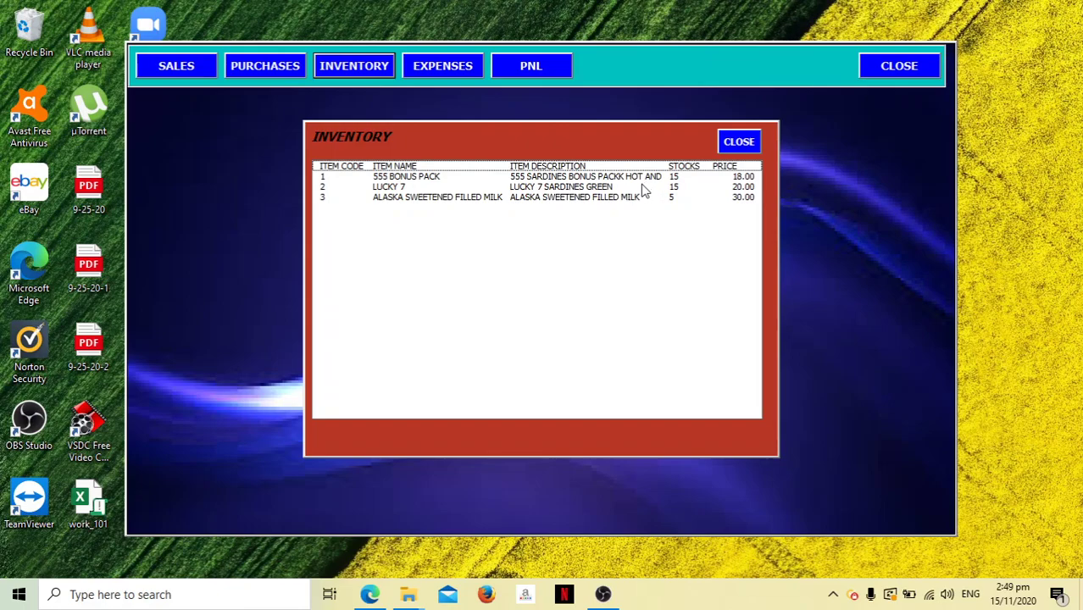
click(744, 147)
Recheck the sales form, profit and loss report and inventory list, then open the Purchases form.
click(186, 65)
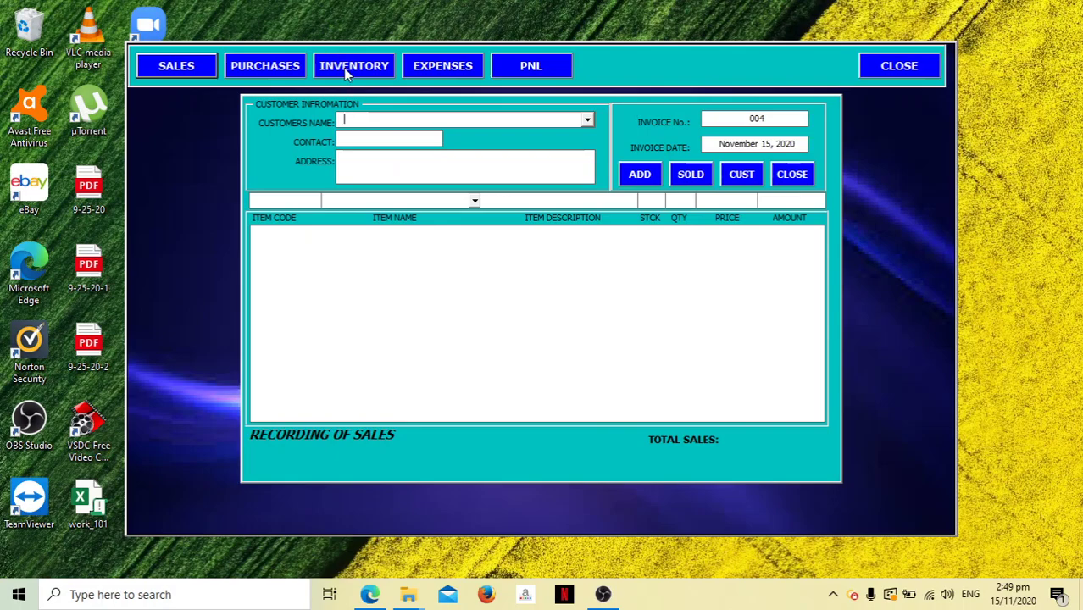
click(797, 179)
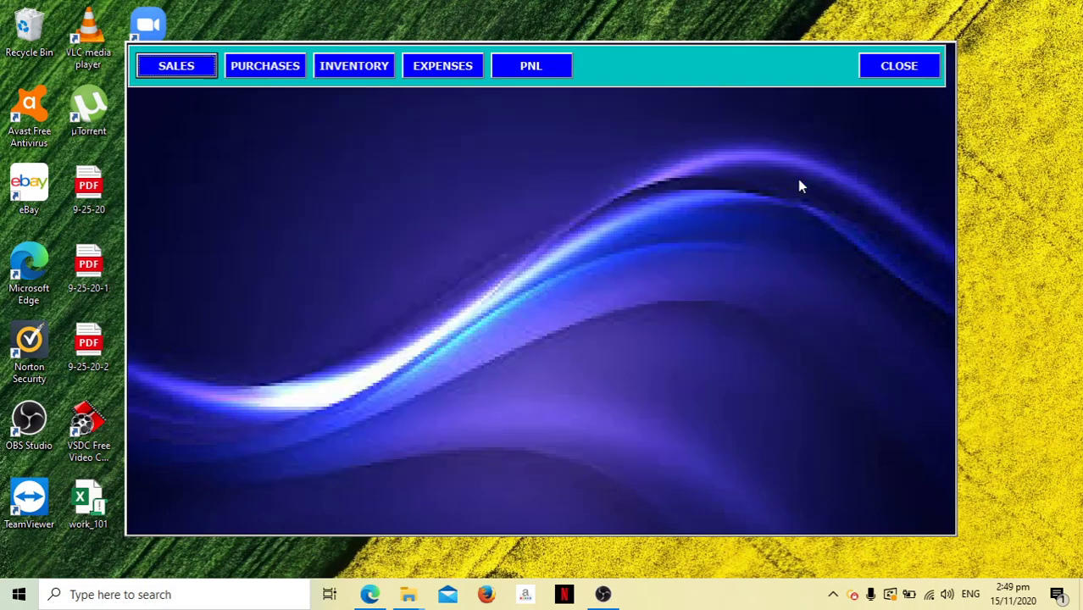
click(531, 66)
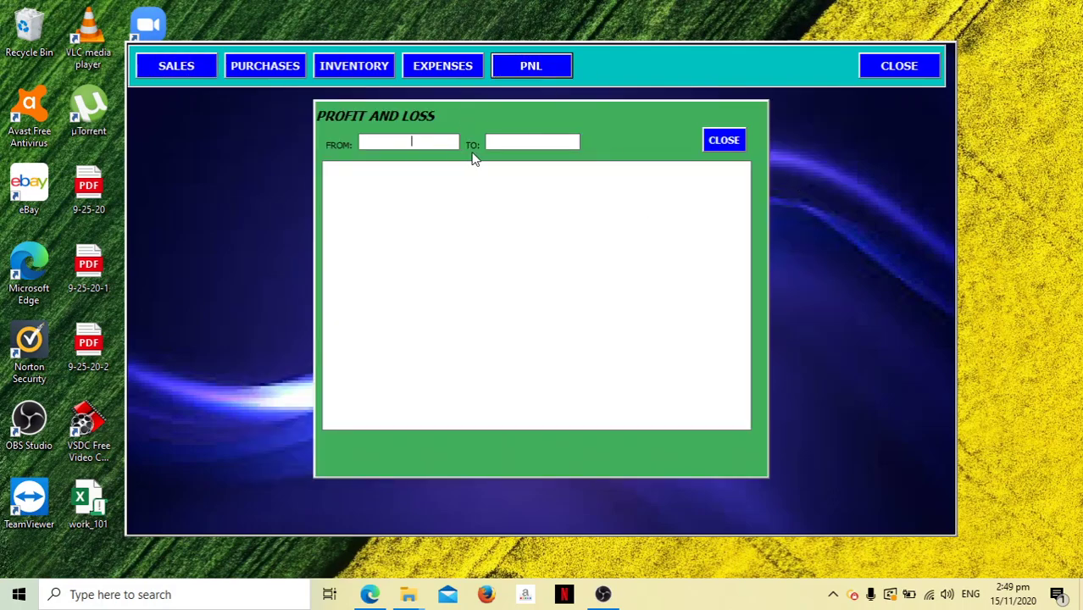
click(727, 144)
click(367, 69)
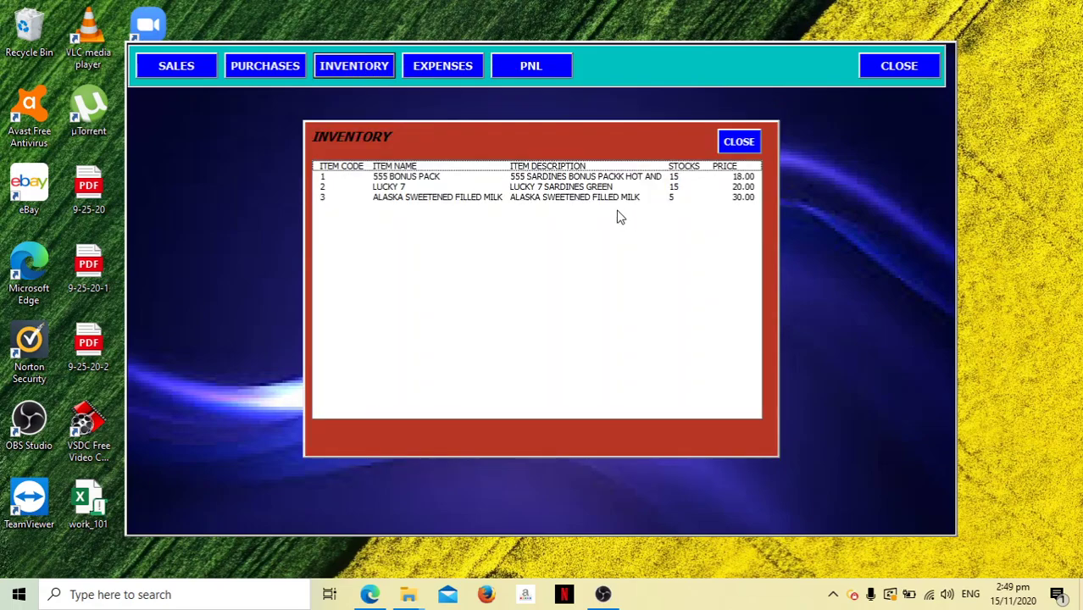
click(734, 144)
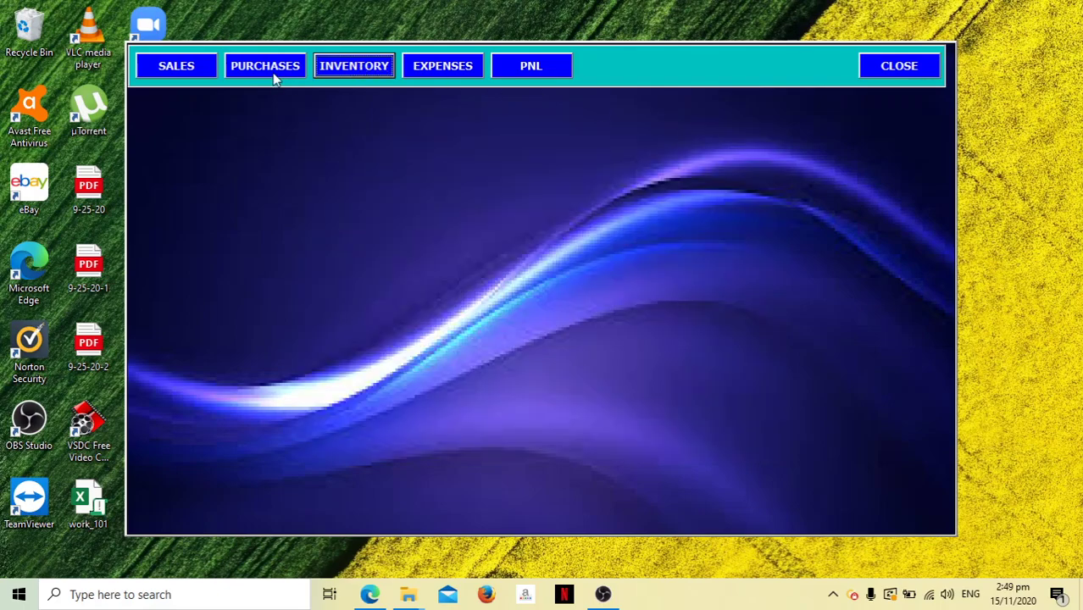
click(274, 68)
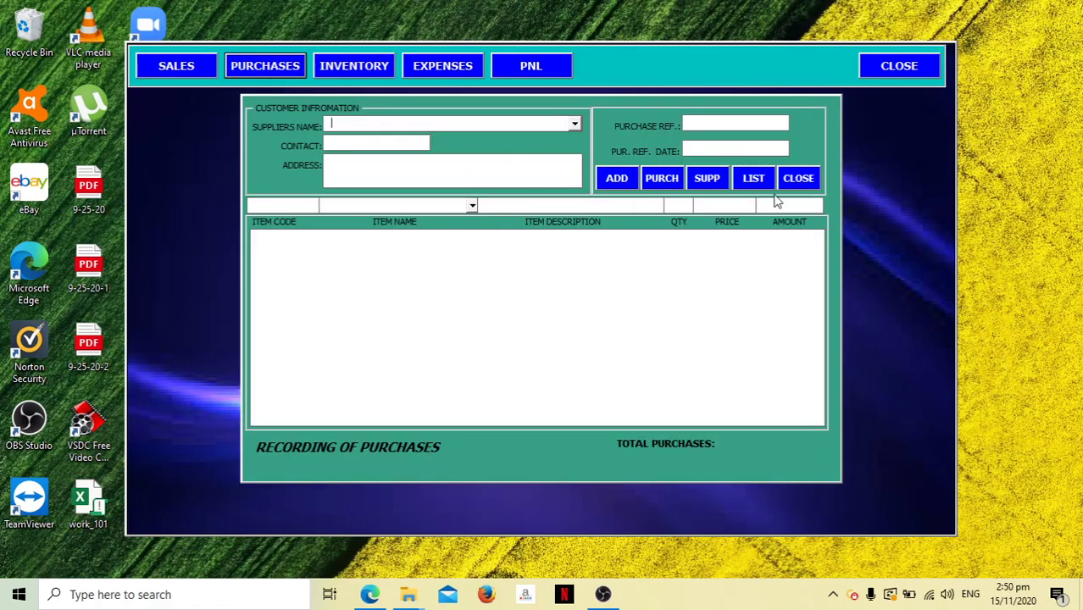
Close the Purchases form and run the profit and loss report from 11/1/2020 to 30/11.
click(809, 179)
click(523, 68)
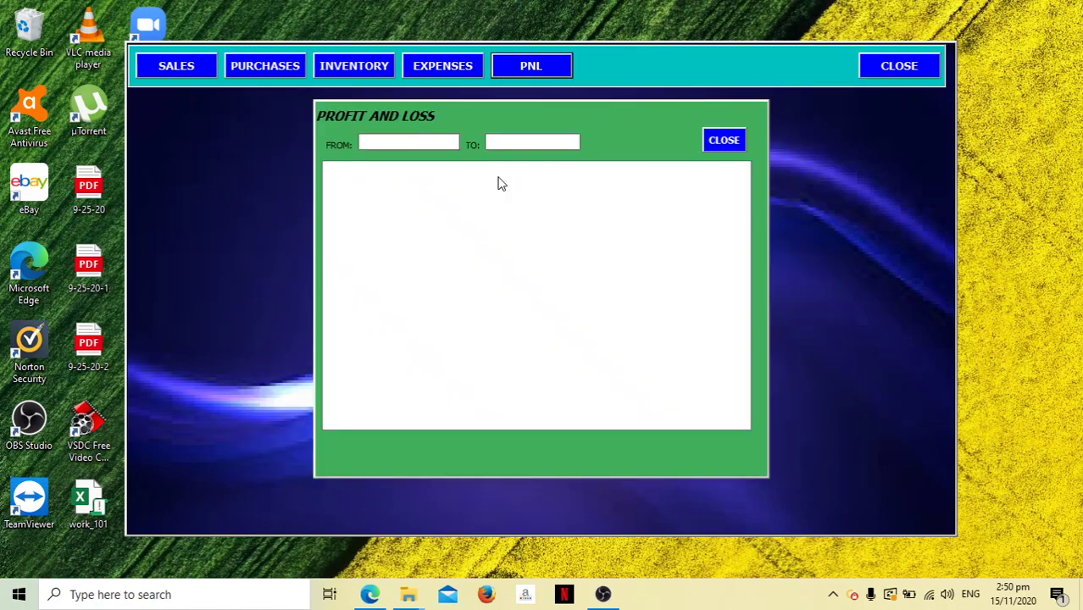
text(11/1/2020)
key(Tab)
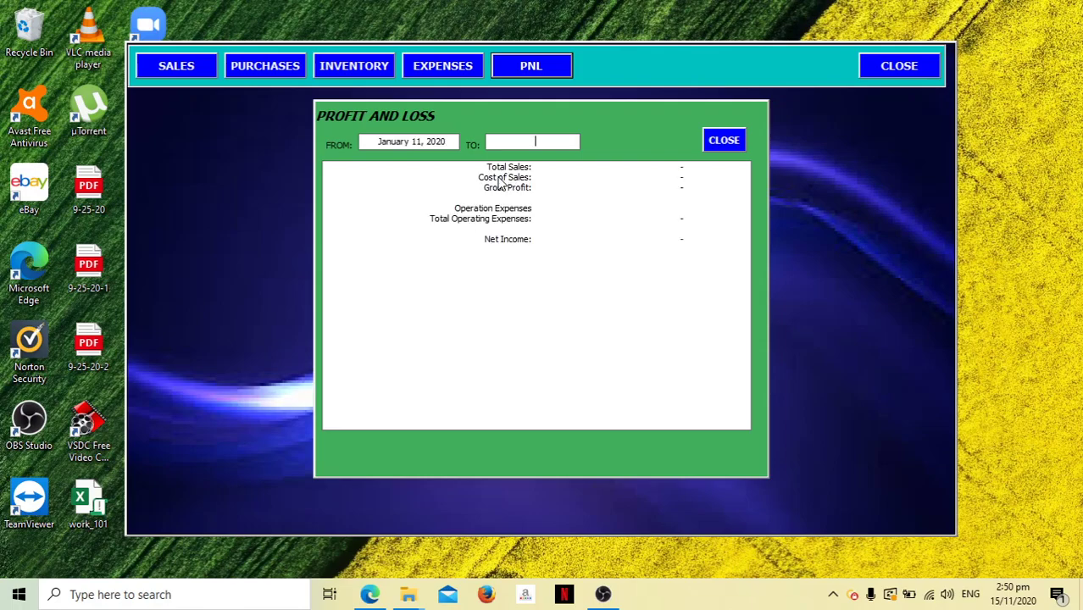
text(30/11)
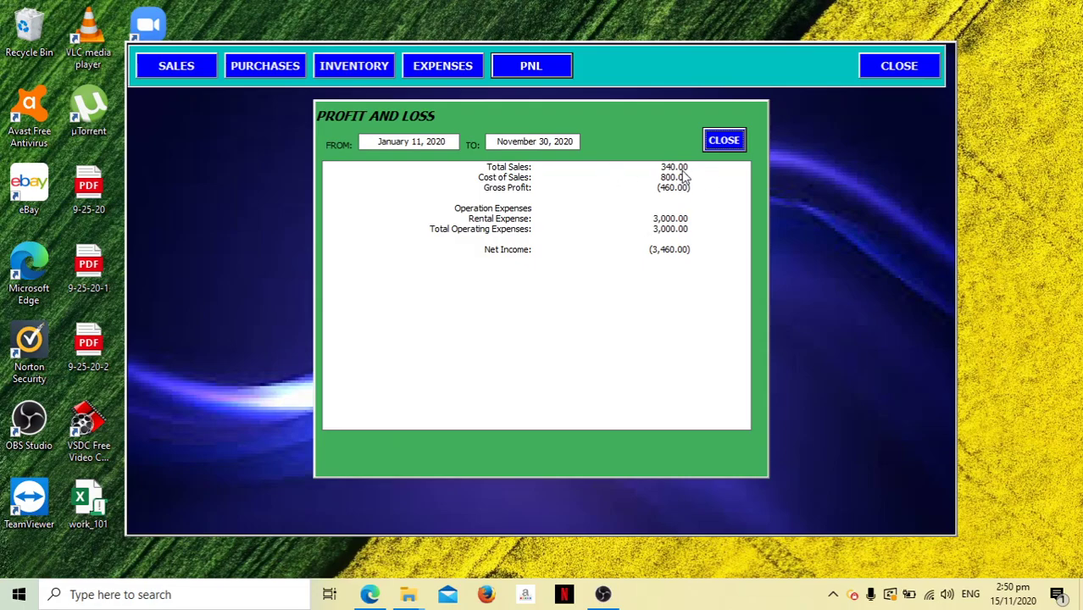
From the Purchases form, review the inventory and supplier lists, then open the new-supplier form at ID 002.
click(726, 141)
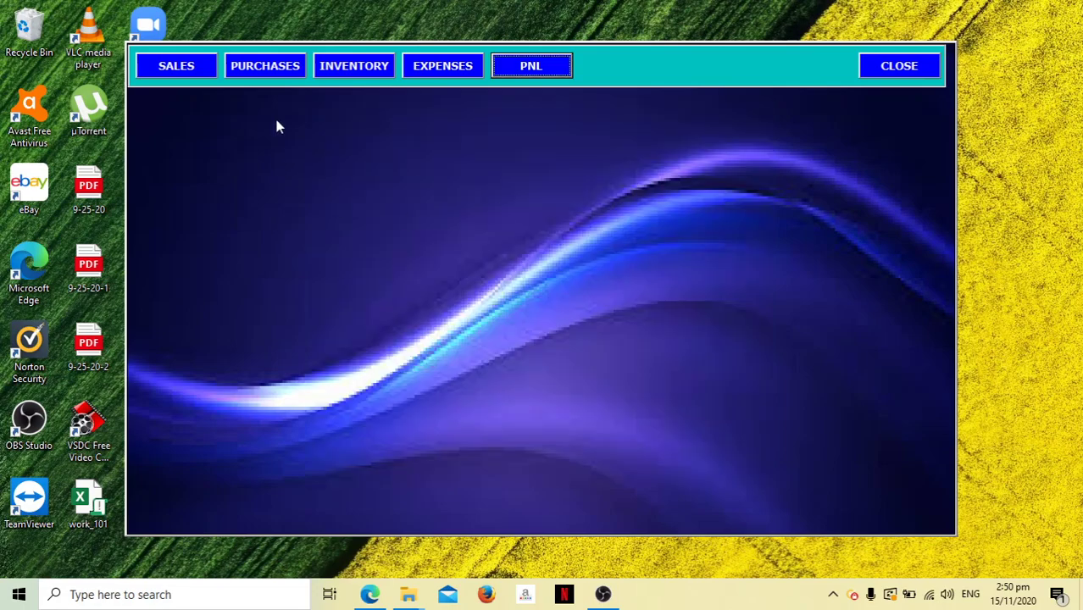
click(261, 60)
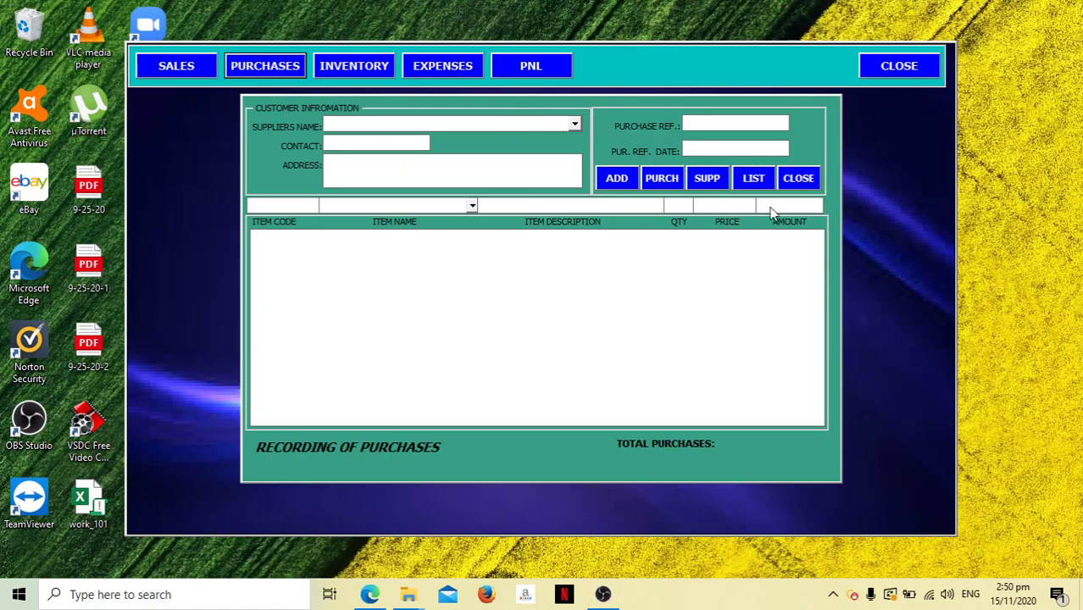
click(753, 180)
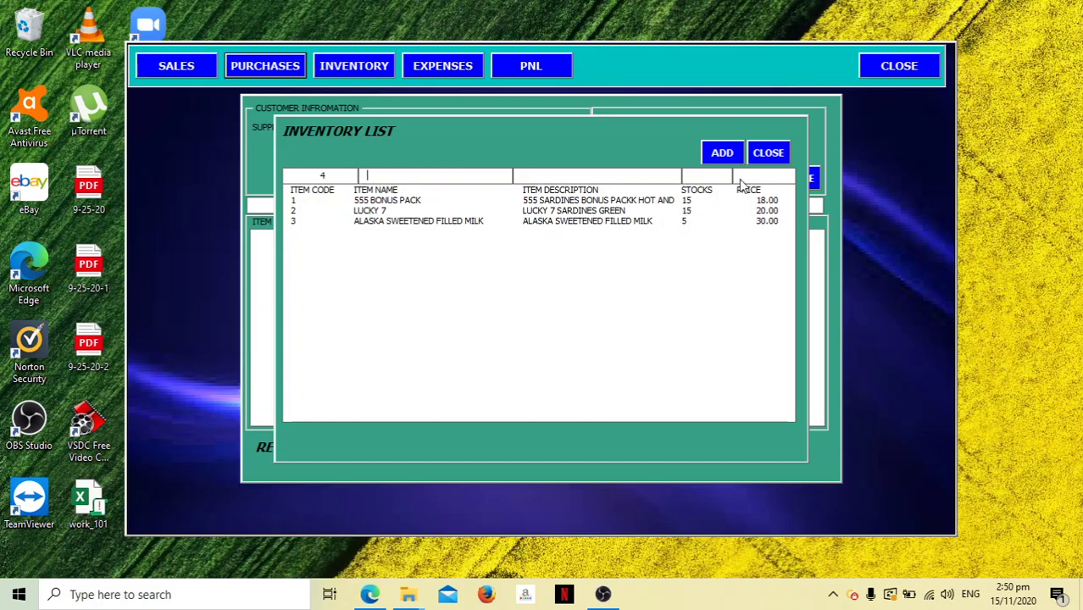
click(770, 154)
click(574, 124)
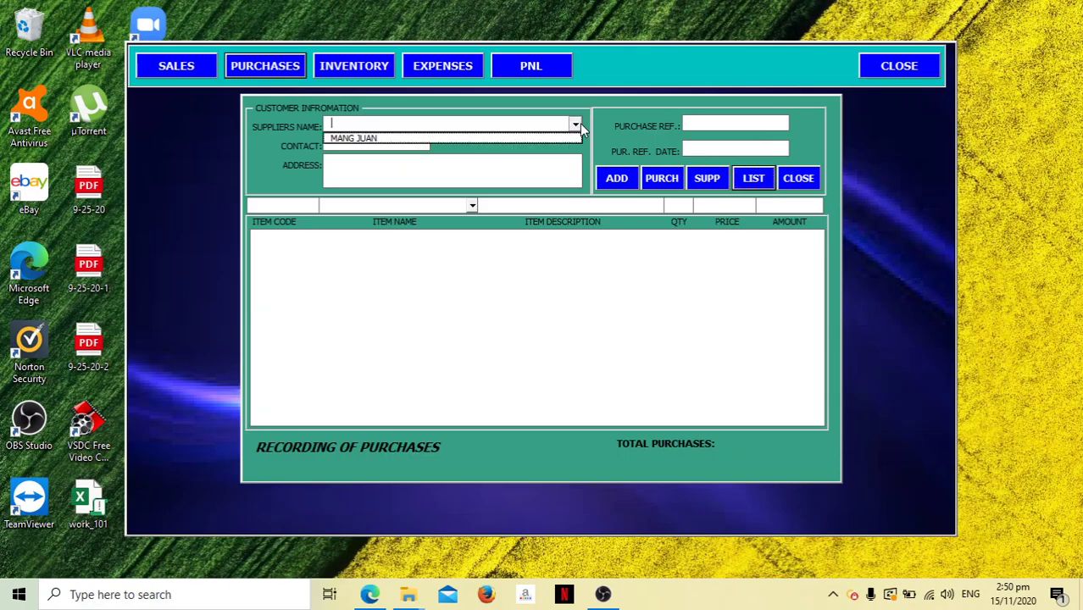
click(818, 261)
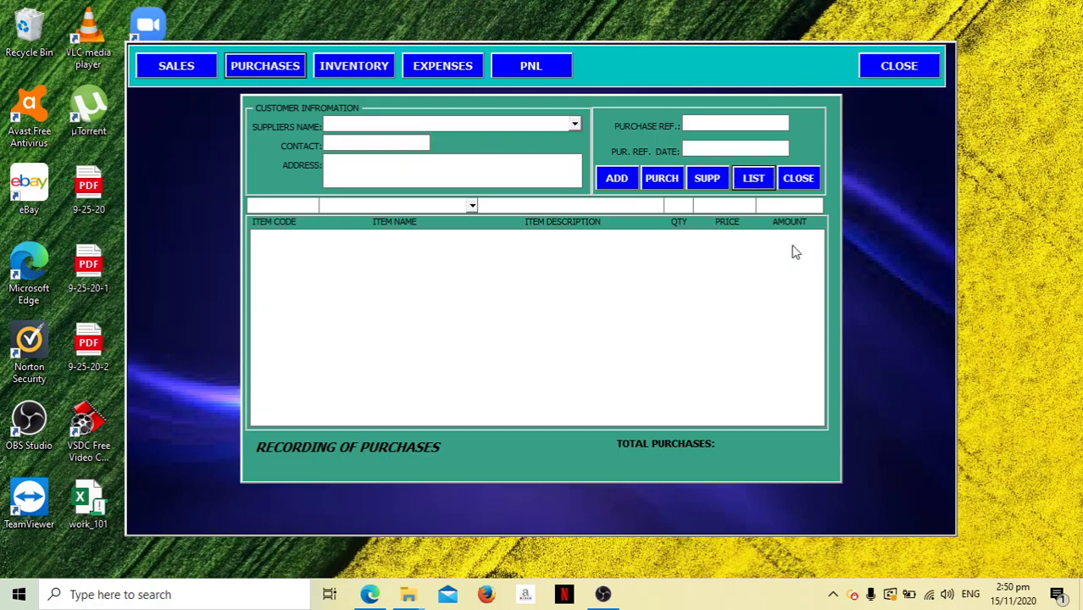
click(707, 178)
Enter PUREGOLD as the new supplier with its contact number and address, and save it.
click(582, 241)
text(SM SUIPP)
key(BackSpace)
key(BackSpace)
key(BackSpace)
key(BackSpace)
key(BackSpace)
key(BackSpace)
key(BackSpace)
text(PURE)
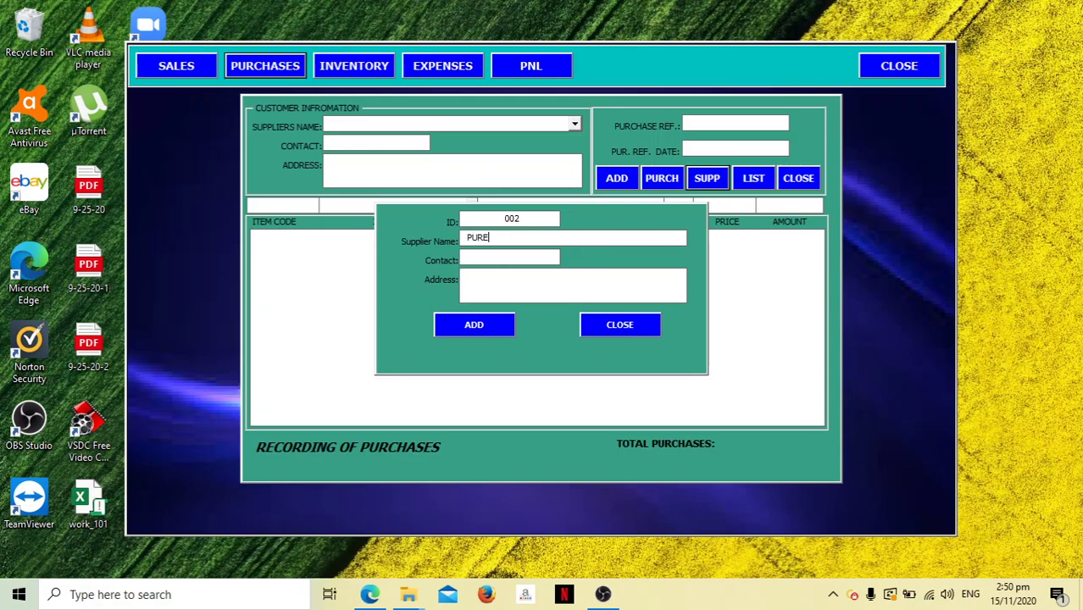
text(GOLD1230-AS0DCAGAYAN)
key(Tab)
click(476, 323)
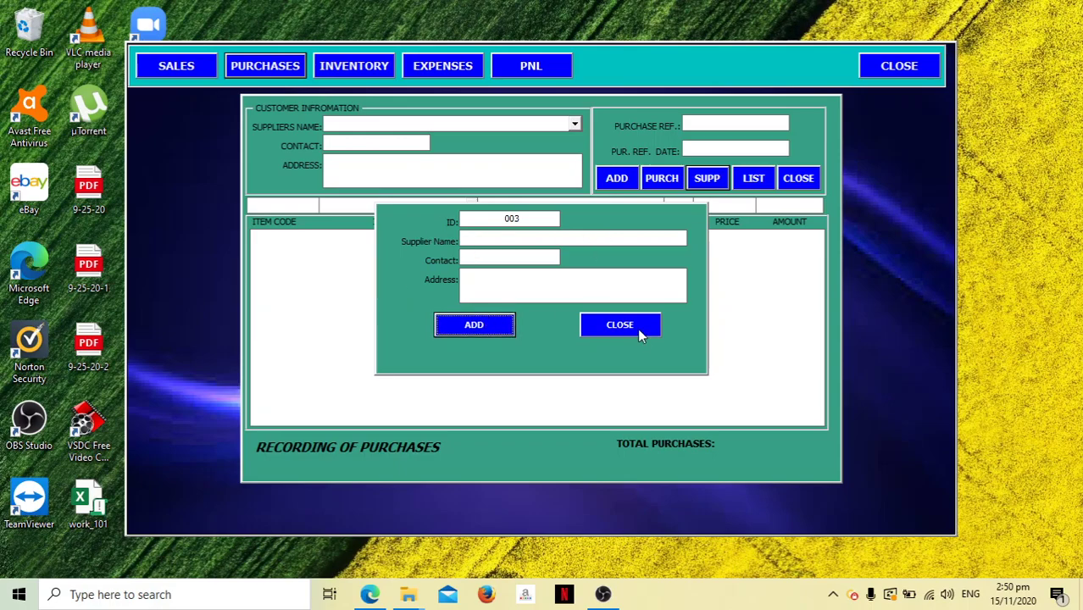
Set the purchase supplier to PUREGOLD and add 15 555 BONUS PACK at 15.00.
click(640, 331)
click(574, 124)
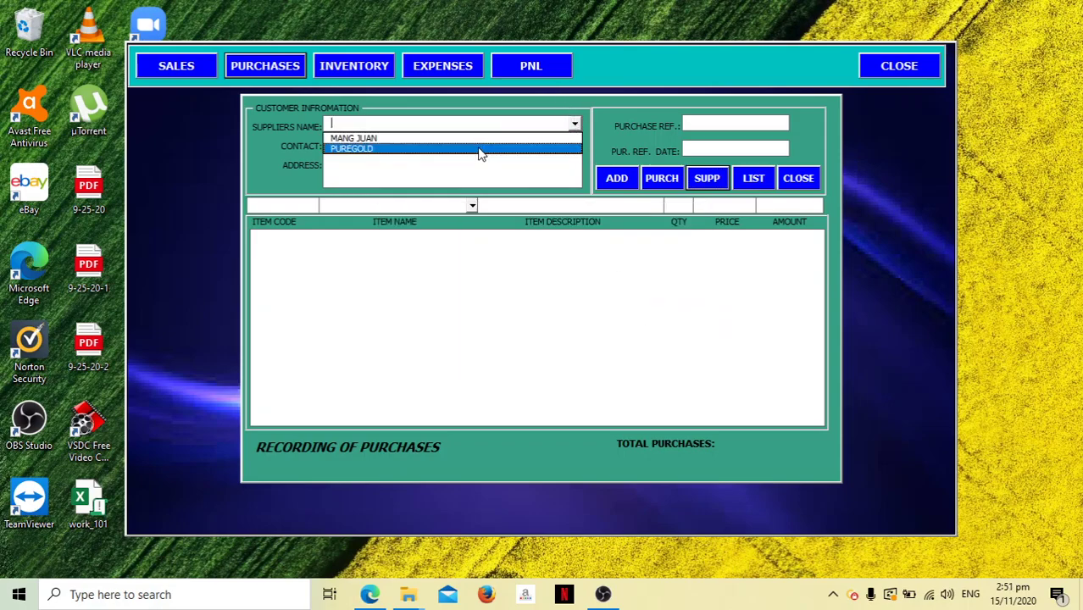
click(479, 151)
click(472, 206)
click(463, 222)
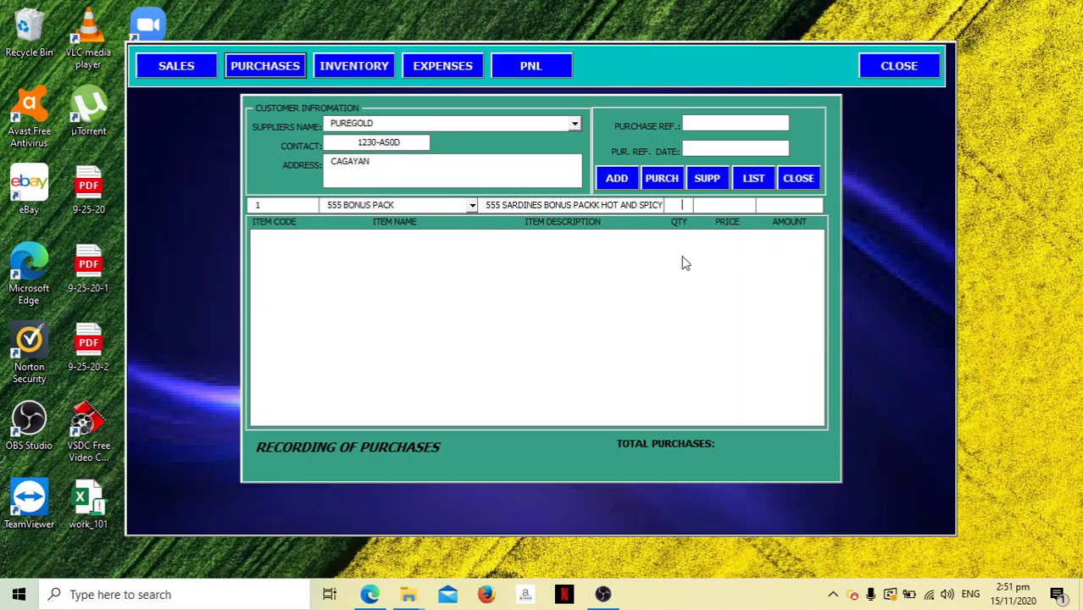
text(2)
key(BackSpace)
text(15)
text(15)
key(Return)
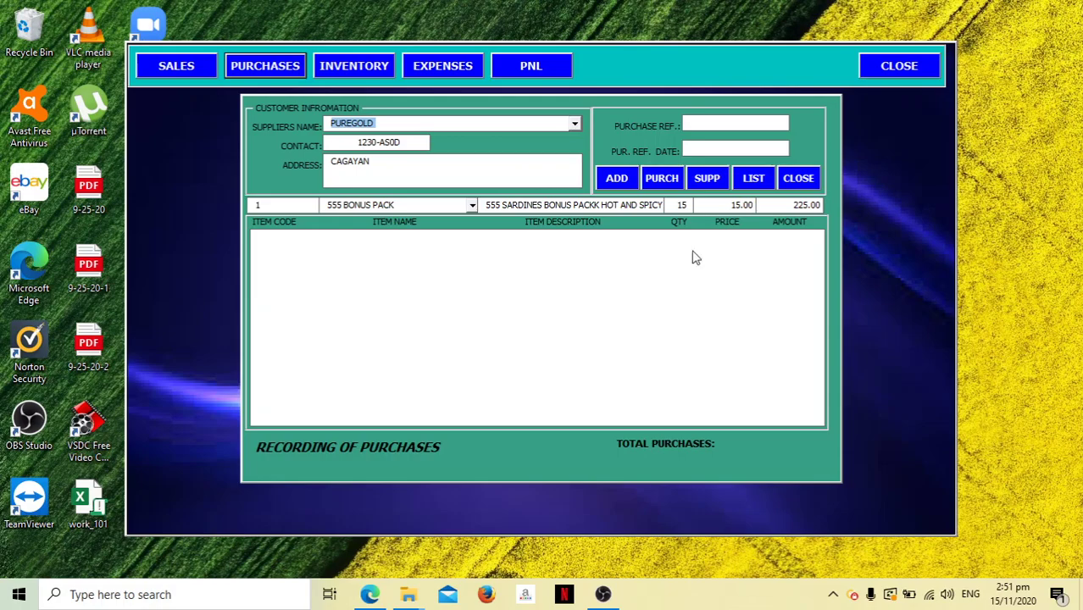
click(617, 179)
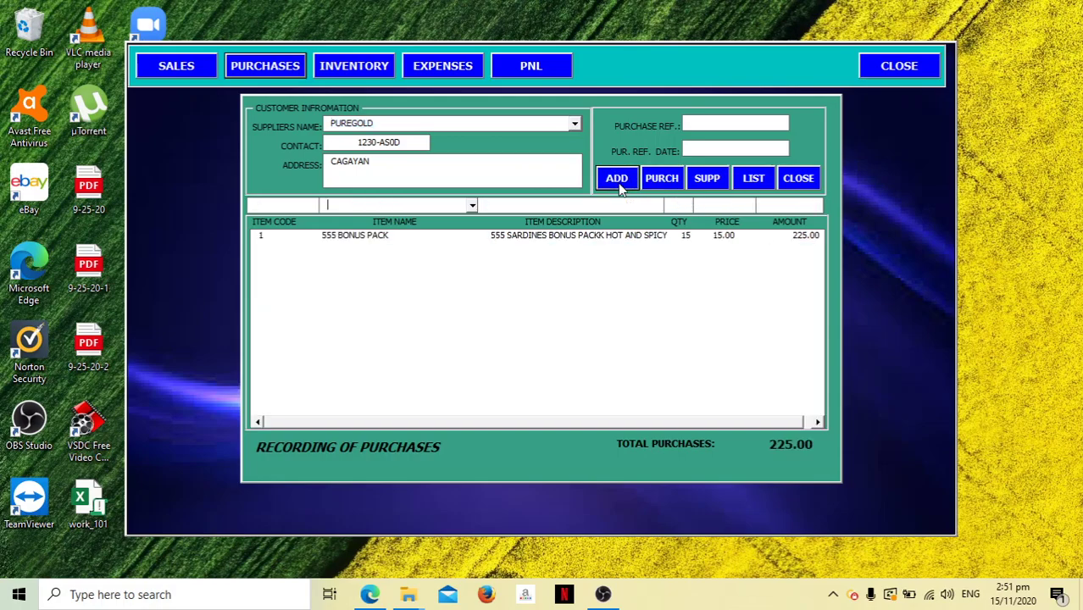
Add a LUCKY 7 line of 15 at 15.00.
click(472, 206)
click(458, 230)
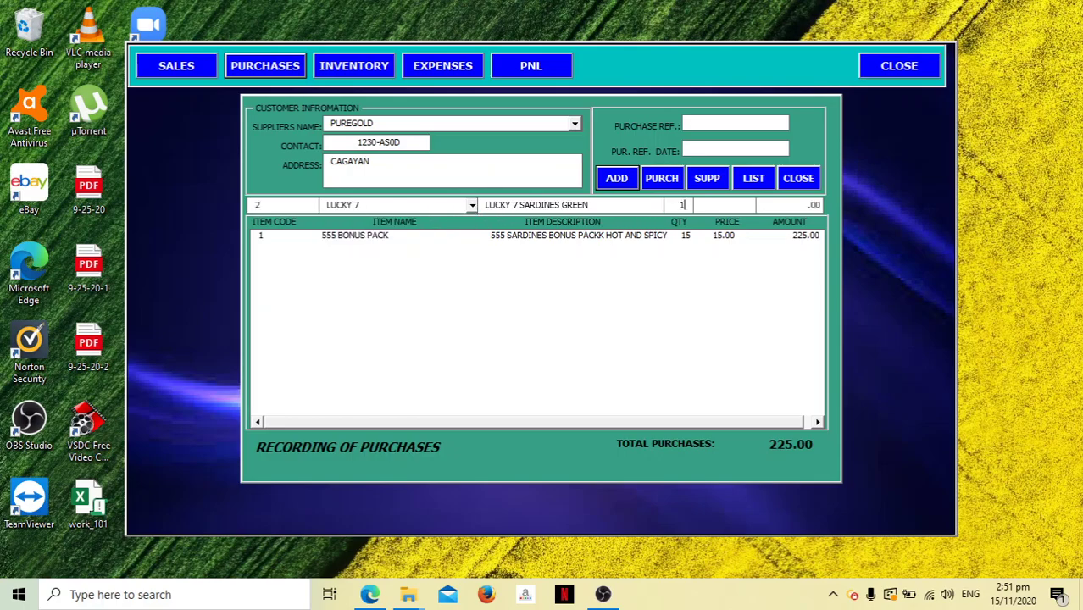
text(15)
key(Tab)
text(15)
click(630, 181)
Add an ALASKA SWEETENED FILLED MILK line of 5 at 20.00.
click(472, 205)
click(449, 241)
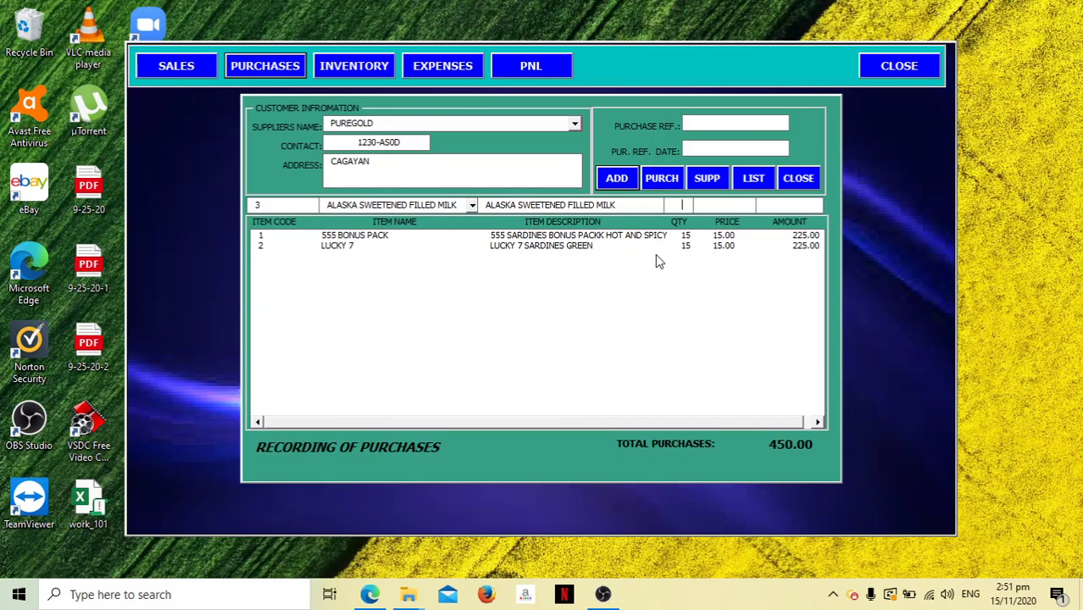
text(5)
key(Return)
text(20)
key(Return)
click(628, 185)
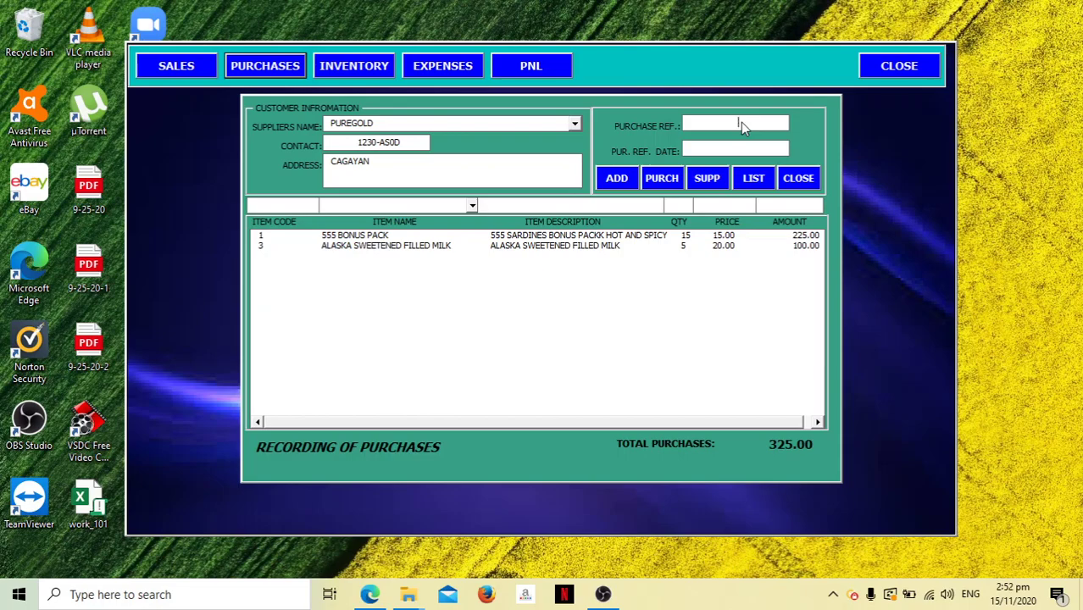
Enter the purchase reference number and the purchase date November 20, 2020.
text(283729)
click(745, 151)
text(23827)
key(BackSpace)
key(BackSpace)
key(BackSpace)
key(BackSpace)
key(BackSpace)
text(13)
key(BackSpace)
text(1)
text(/)
text(20)
key(Tab)
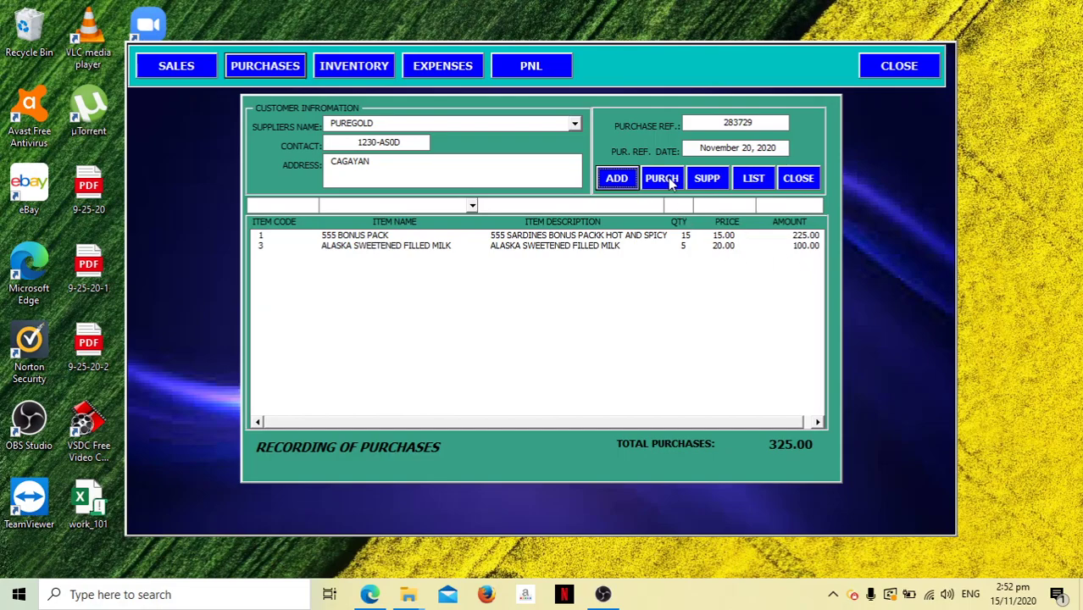
Re-add LUCKY 7 at quantity 15 and price 15.00, bringing the total to 450.00.
click(471, 205)
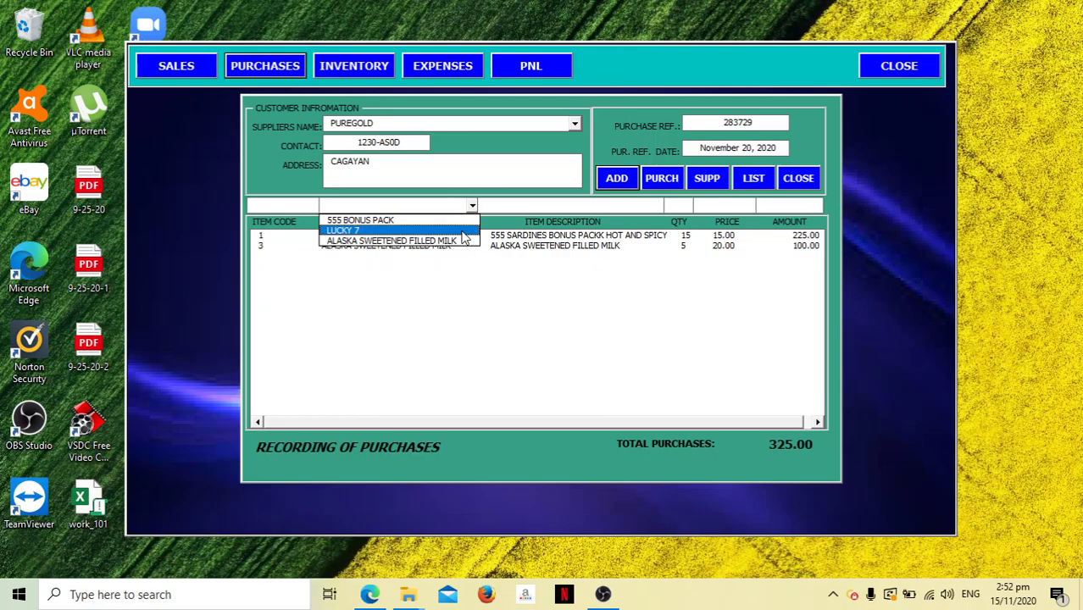
click(464, 231)
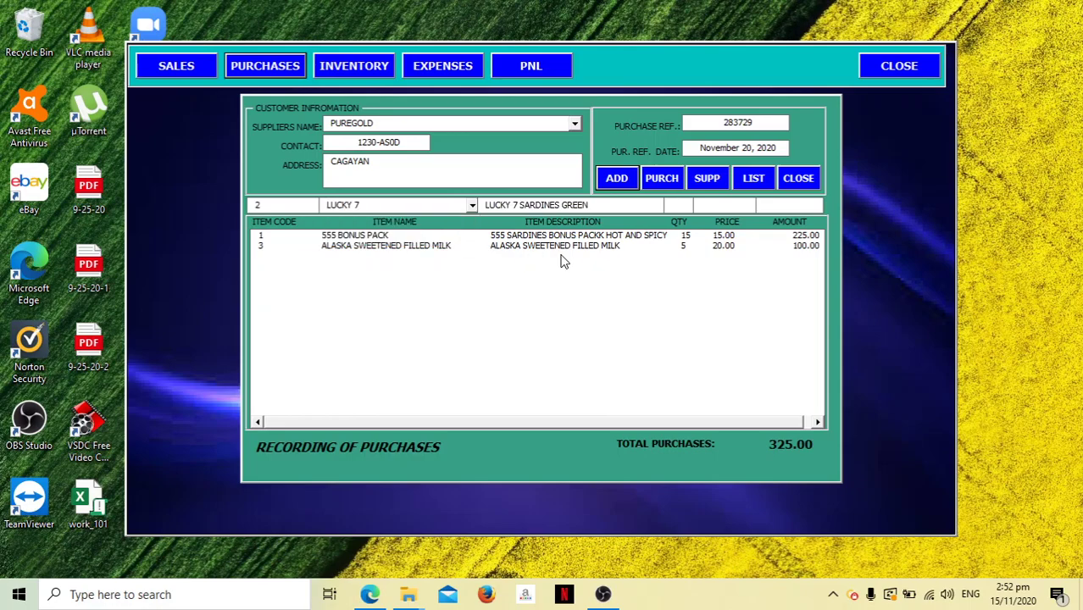
key(Return)
text(15)
key(Return)
text(20)
key(BackSpace)
key(BackSpace)
text(15)
click(616, 178)
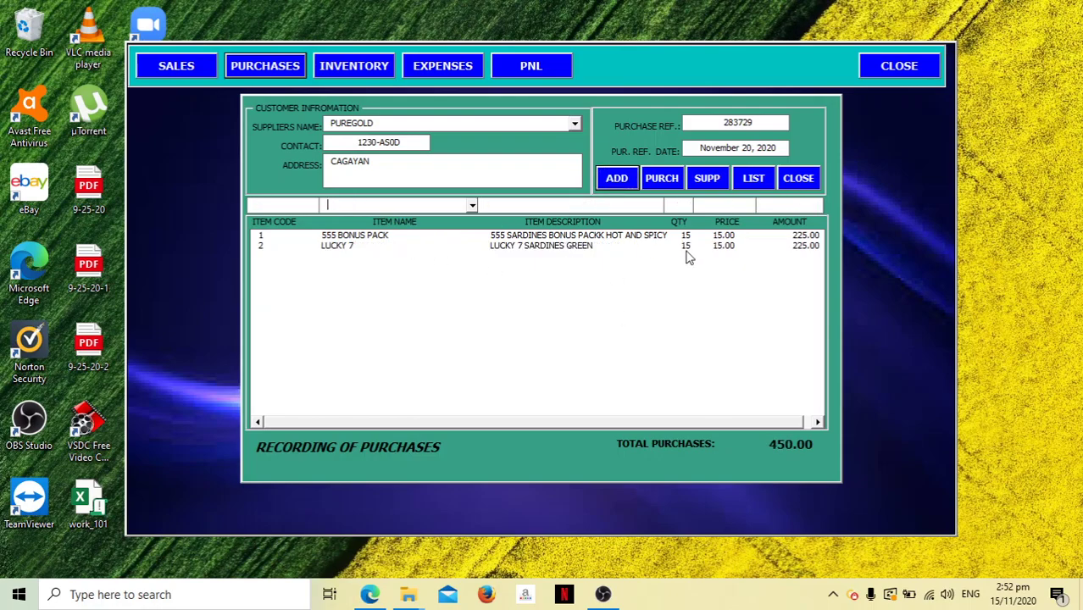
Post the PUREGOLD purchase, then check the Sales, Inventory and PNL views and close each.
click(648, 179)
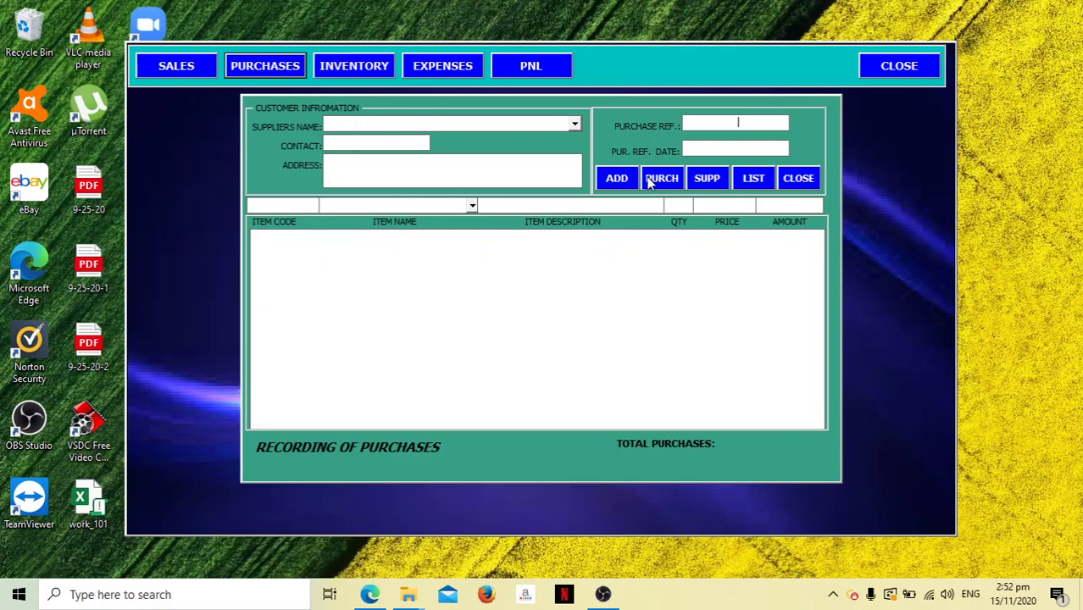
click(798, 181)
click(188, 66)
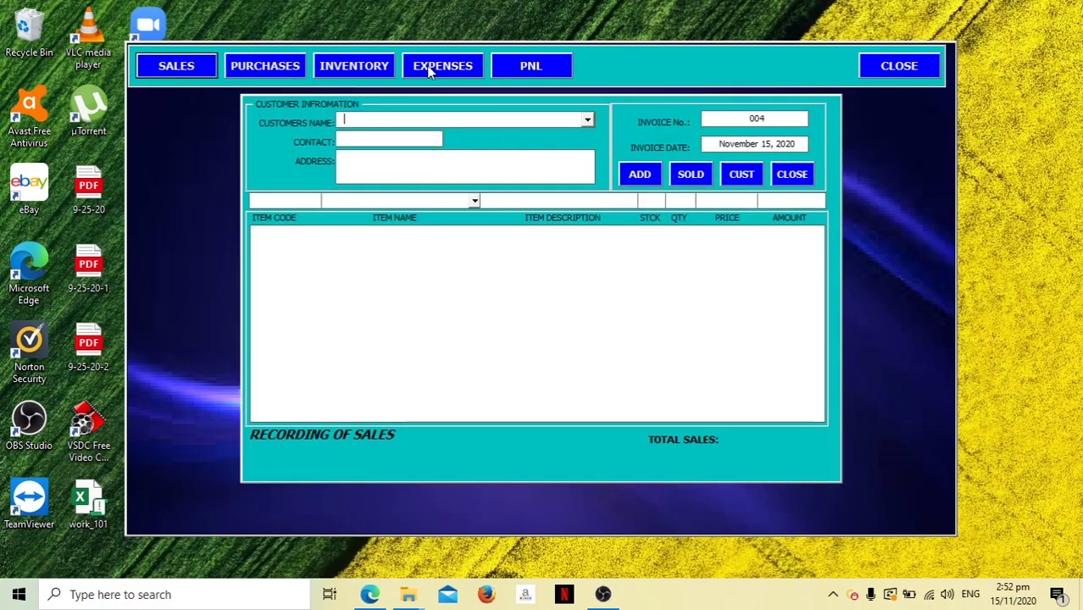
click(788, 180)
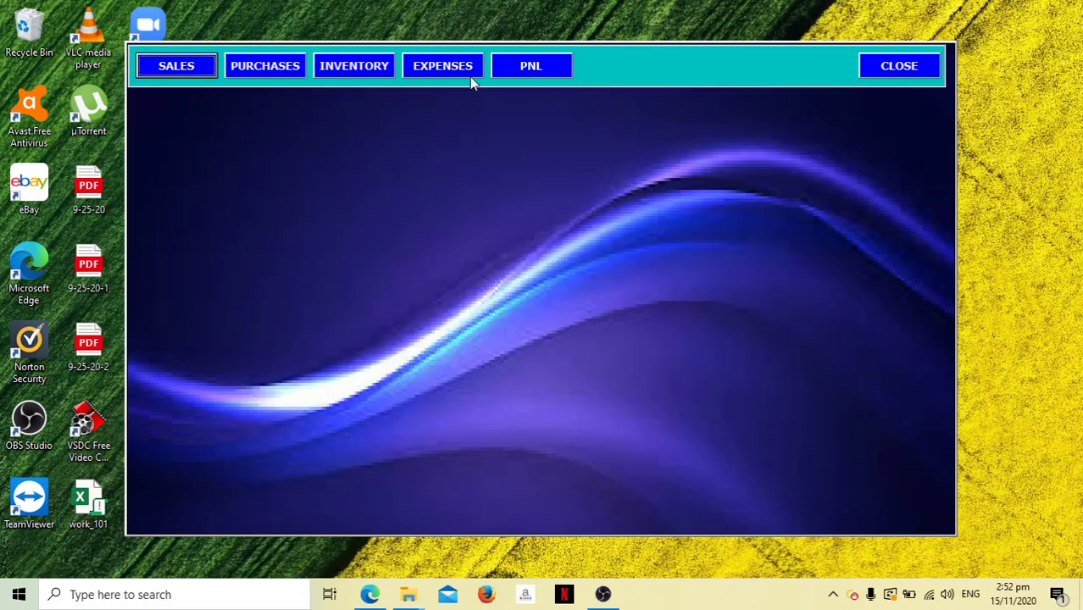
click(371, 68)
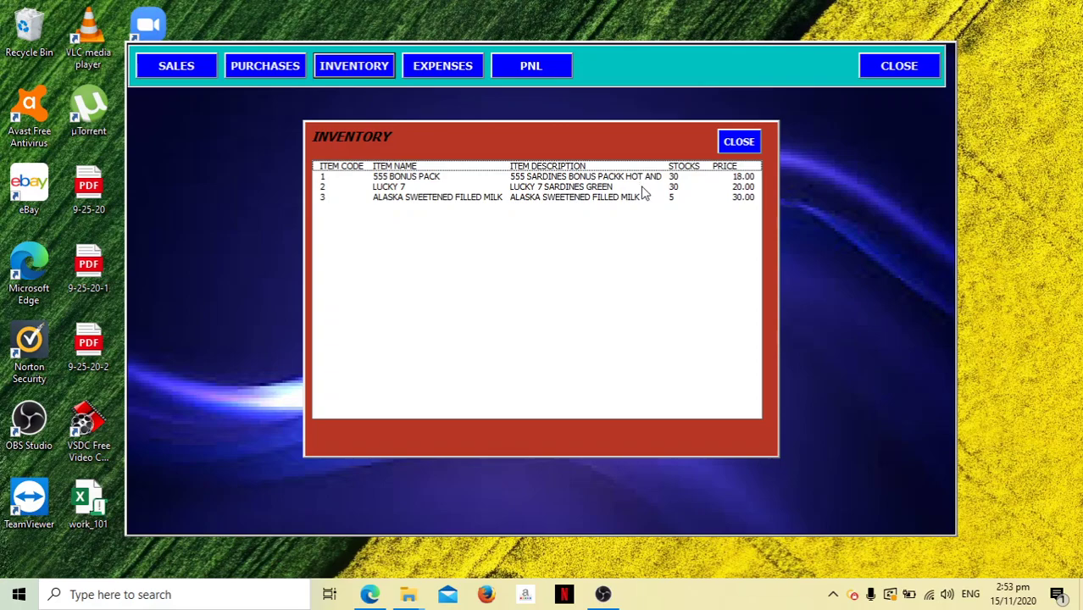
click(740, 142)
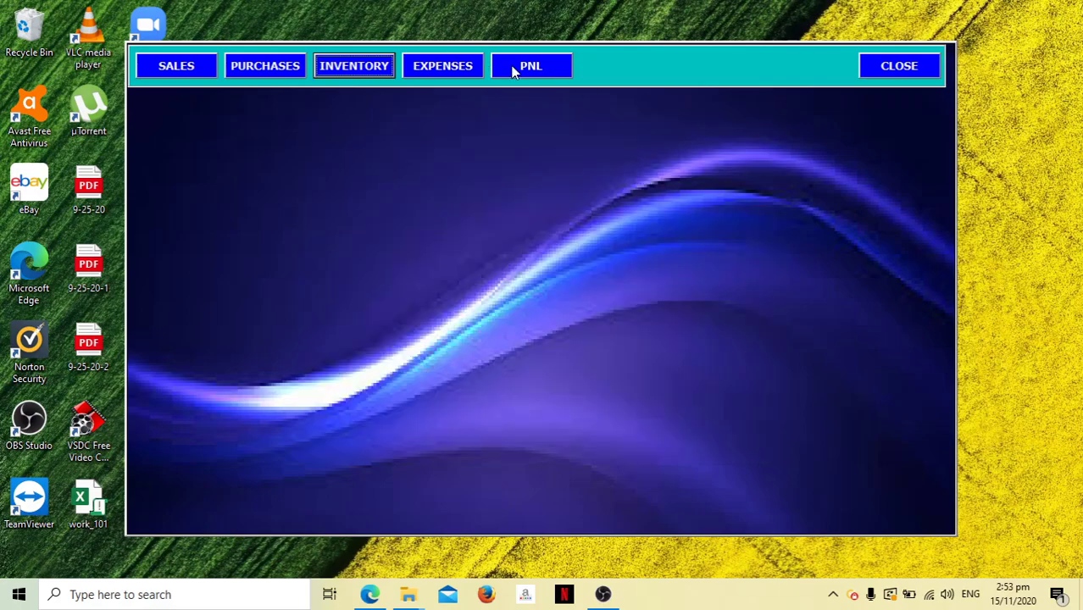
click(509, 70)
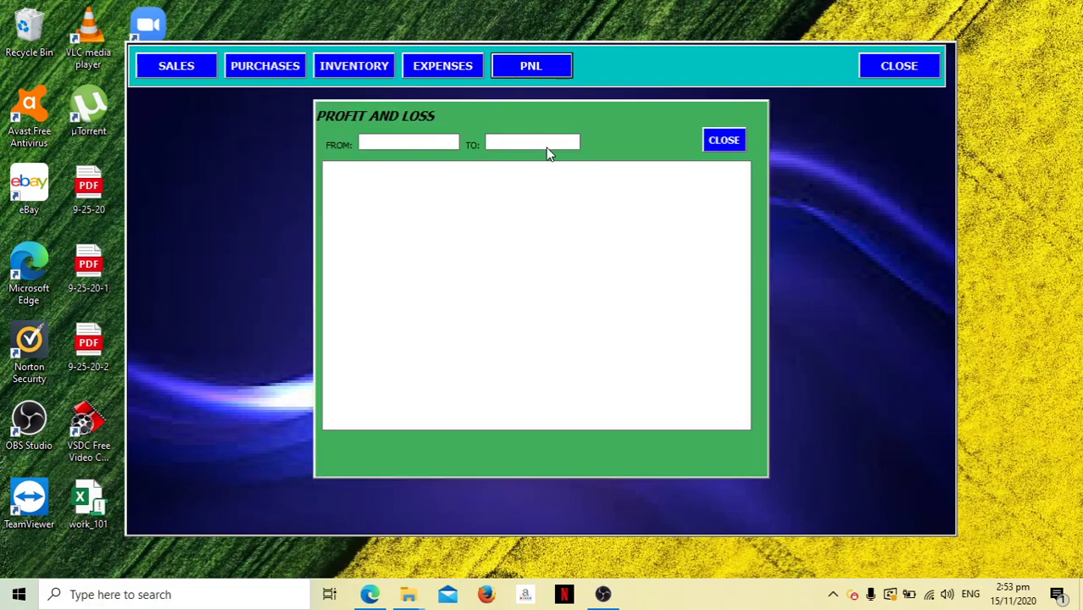
click(723, 144)
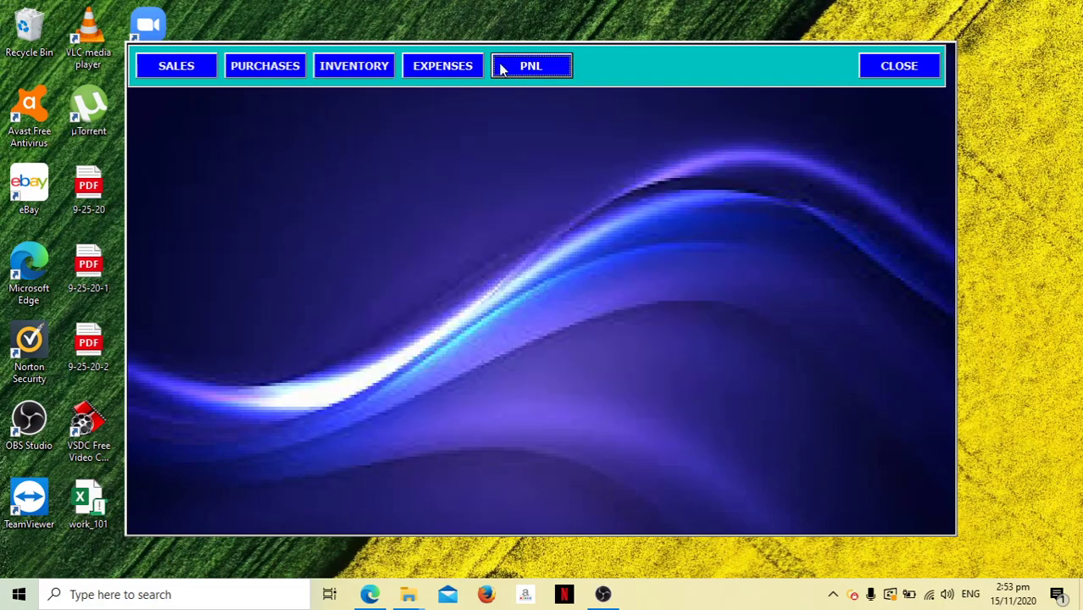
Open an expense voucher and register MERALCO as a new supplier with its contact number.
click(439, 73)
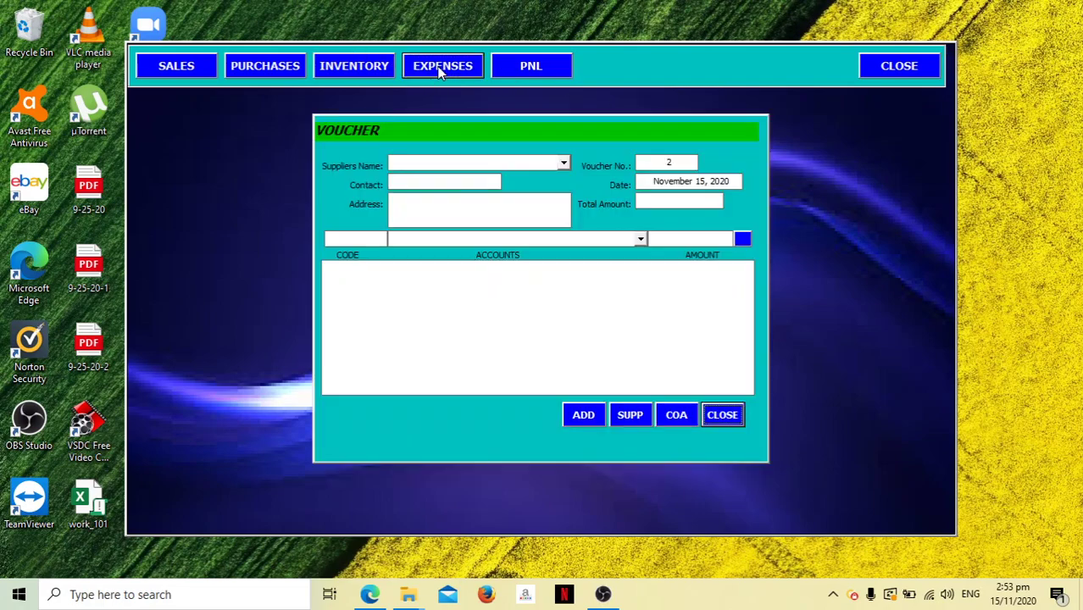
click(562, 166)
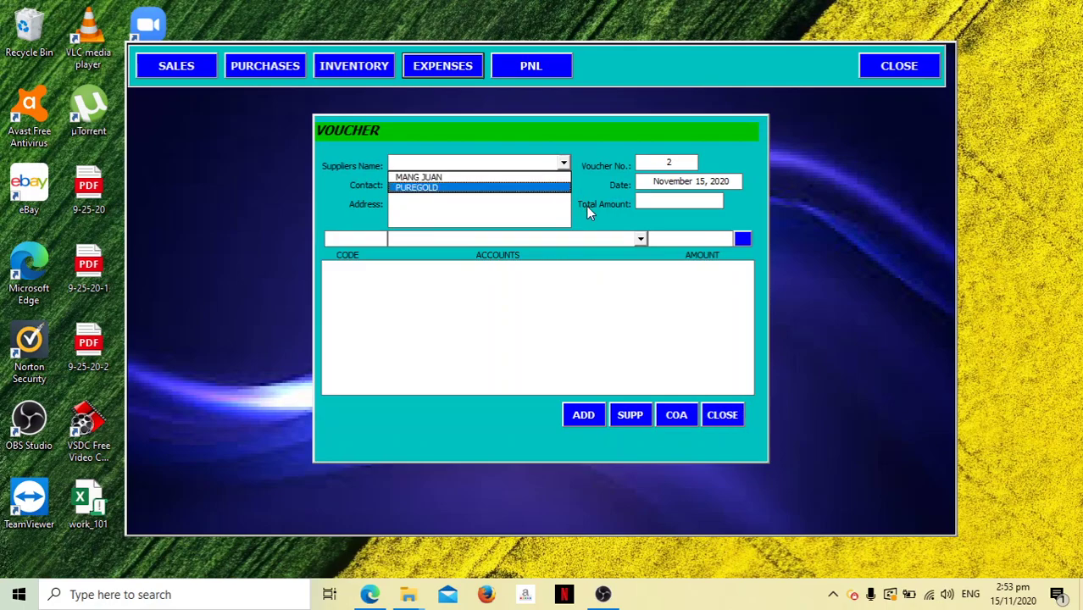
click(633, 419)
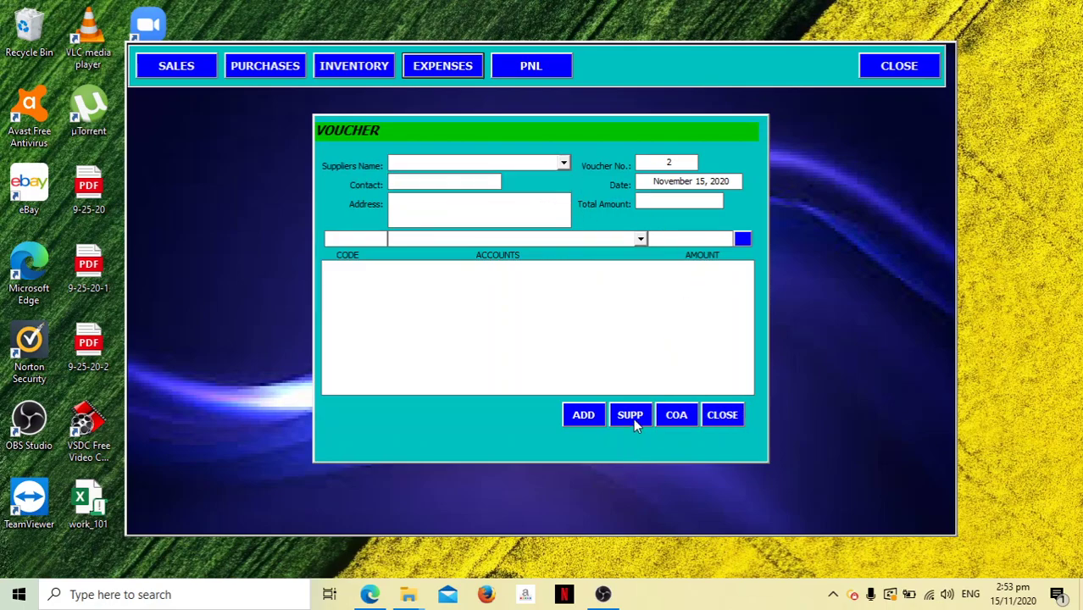
click(633, 418)
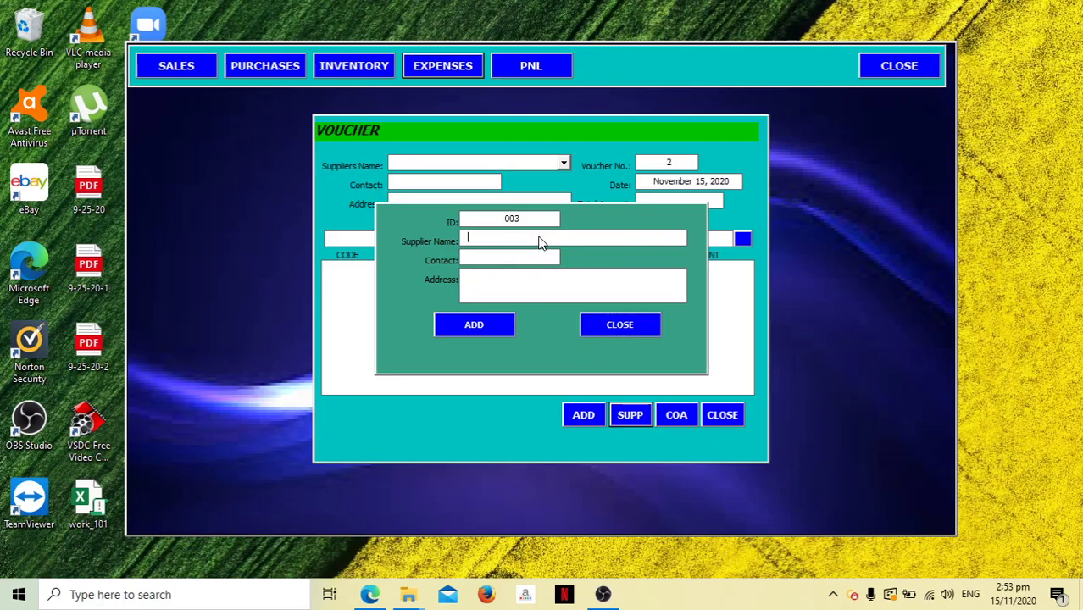
text(MERALCO)
key(Tab)
text(1231238)
click(471, 325)
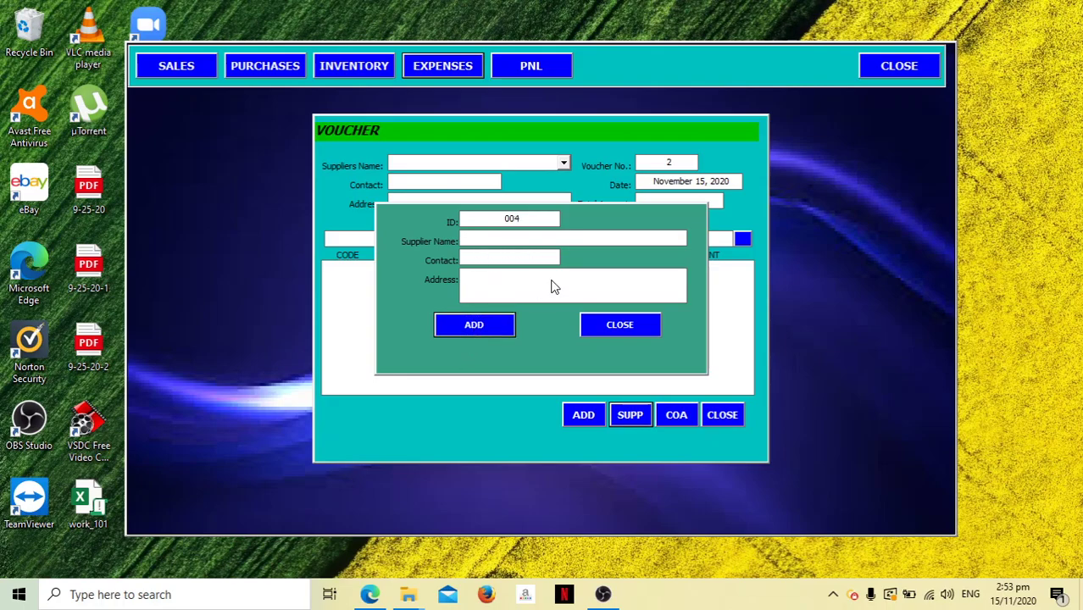
Select MERALCO on voucher 2 and add a Utilities line of 550.00.
click(643, 324)
click(564, 165)
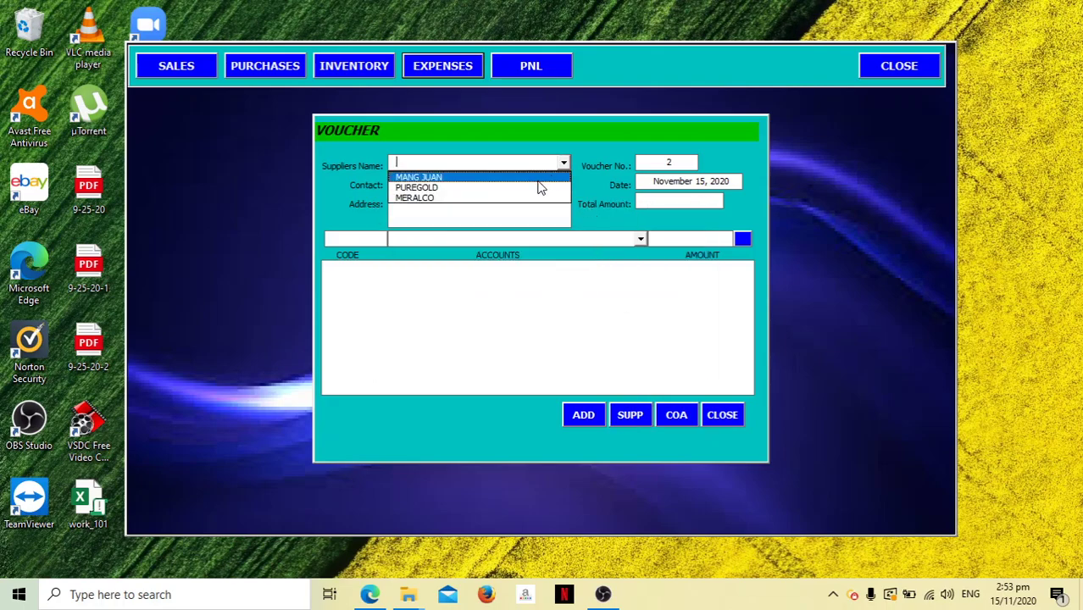
click(541, 200)
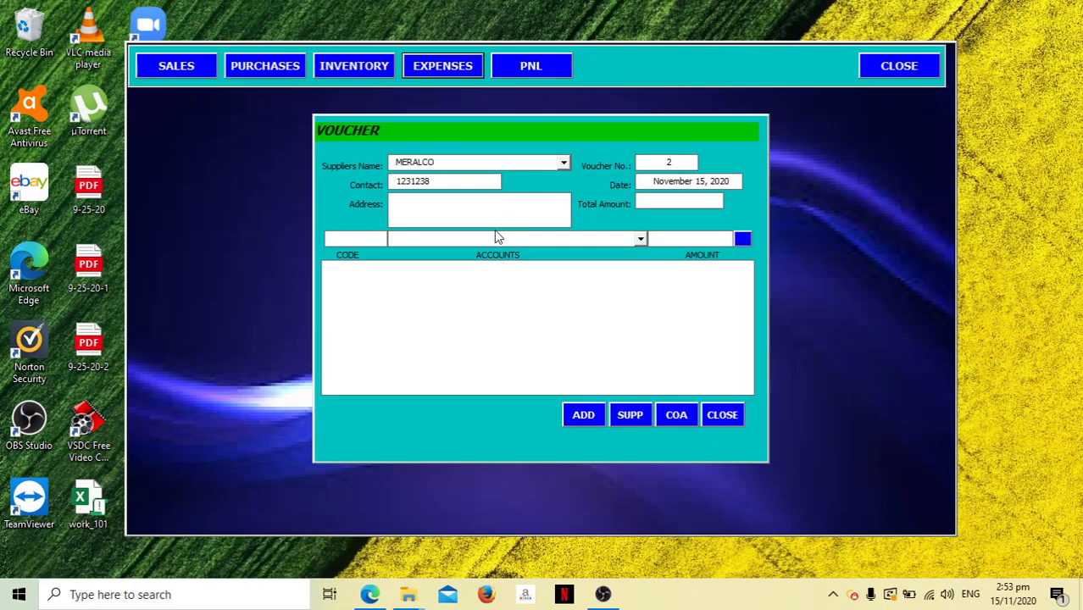
click(641, 238)
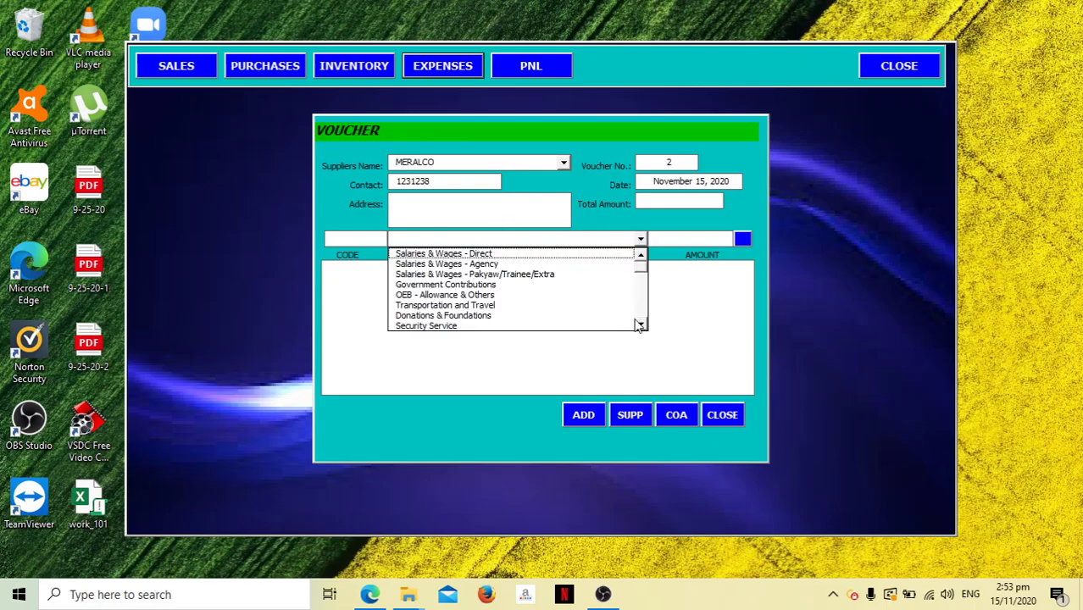
scroll(644, 325, down, 8)
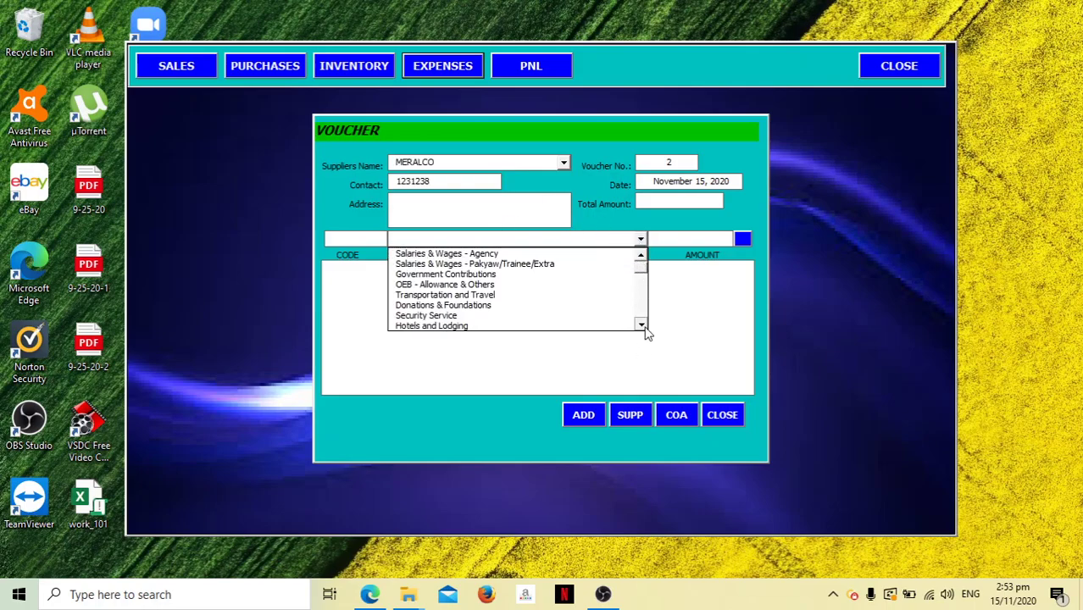
click(640, 255)
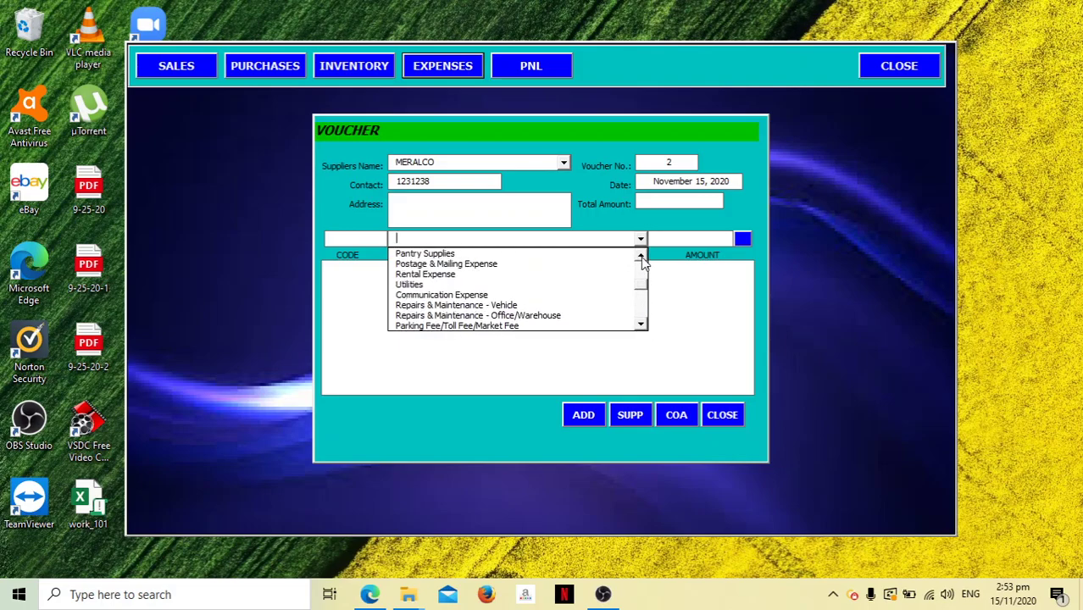
click(581, 285)
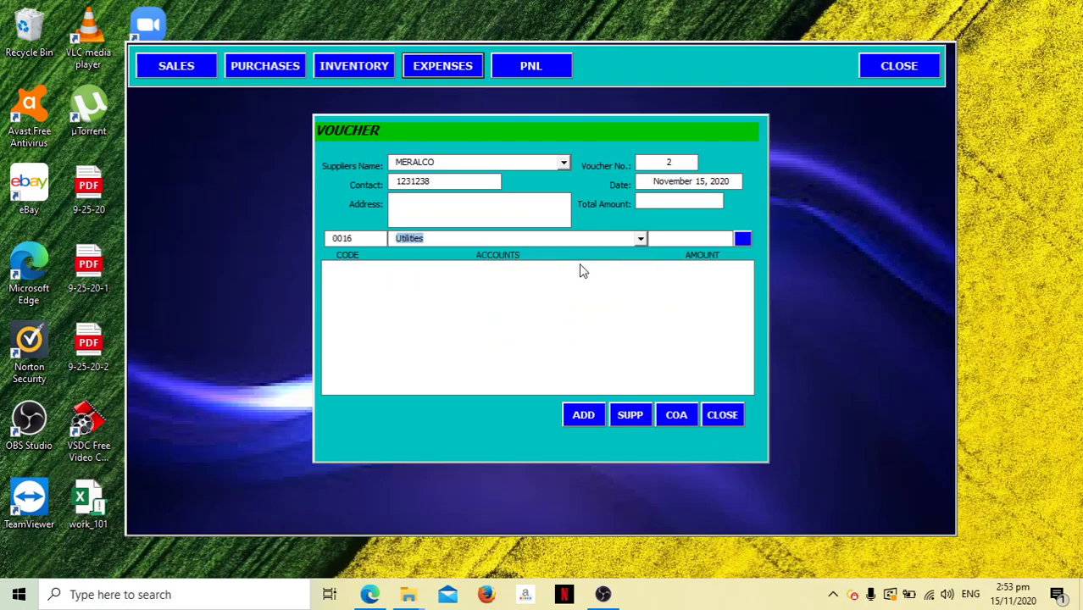
click(714, 242)
text(550)
key(Tab)
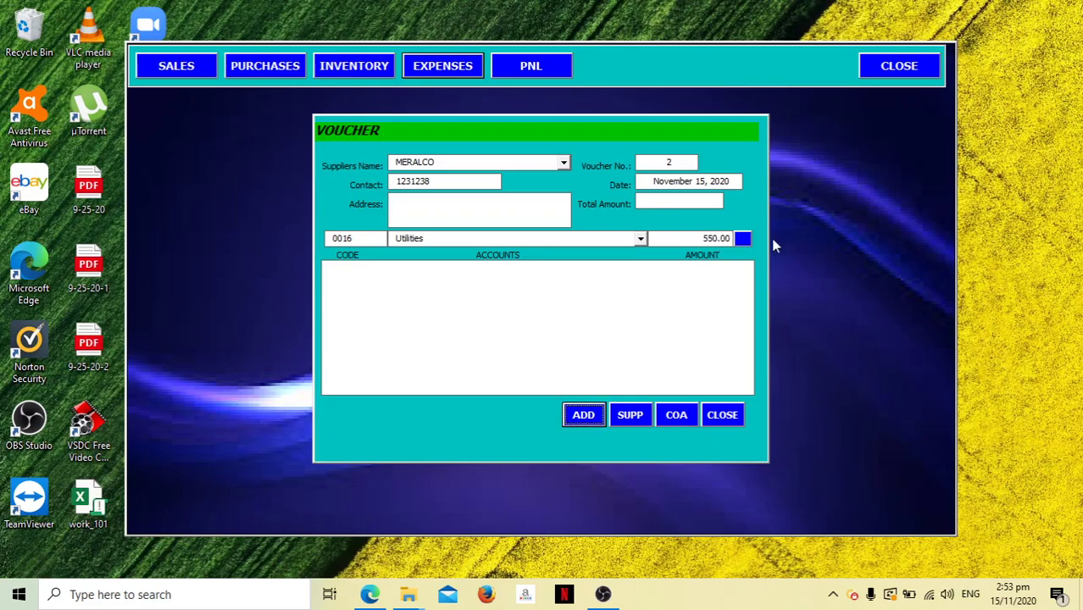
click(742, 238)
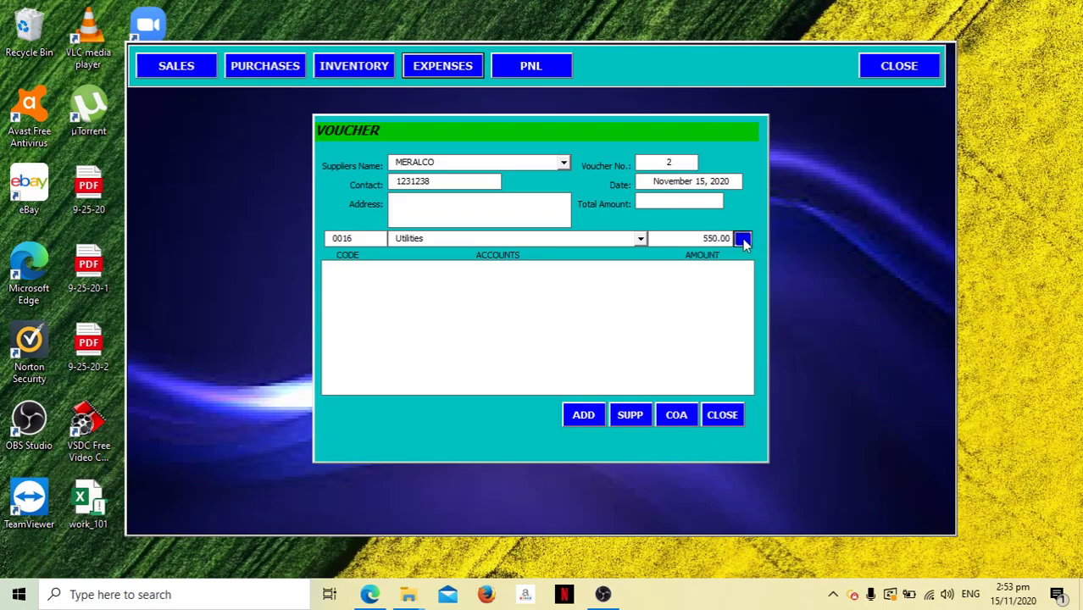
Save and close the voucher, then run the PNL report from 11/1 to 30/11.
click(588, 414)
click(716, 417)
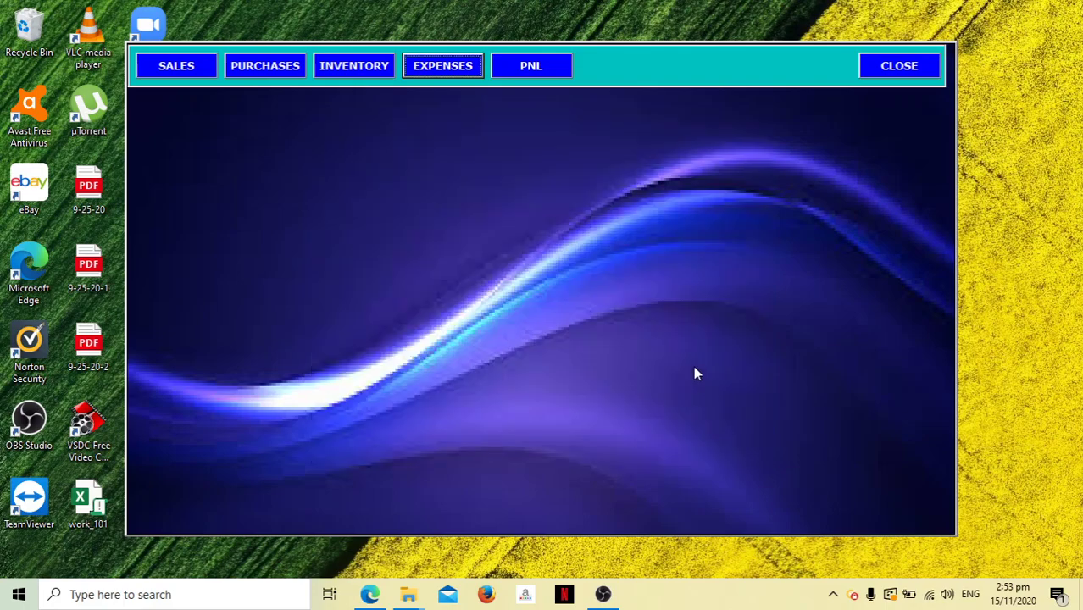
click(532, 66)
text(11/1)
key(Tab)
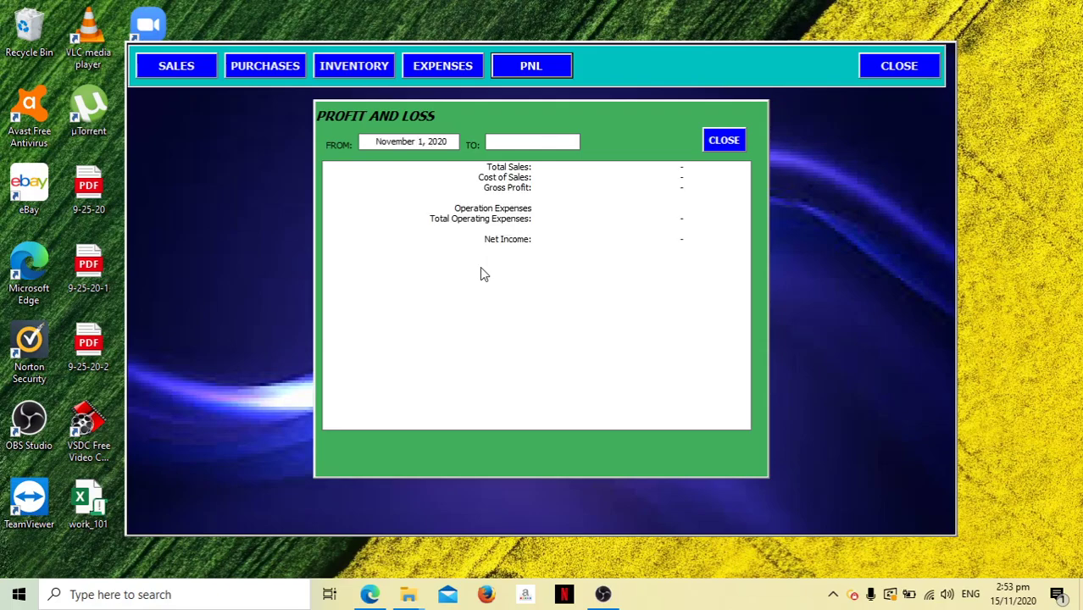
text(30/11)
key(Tab)
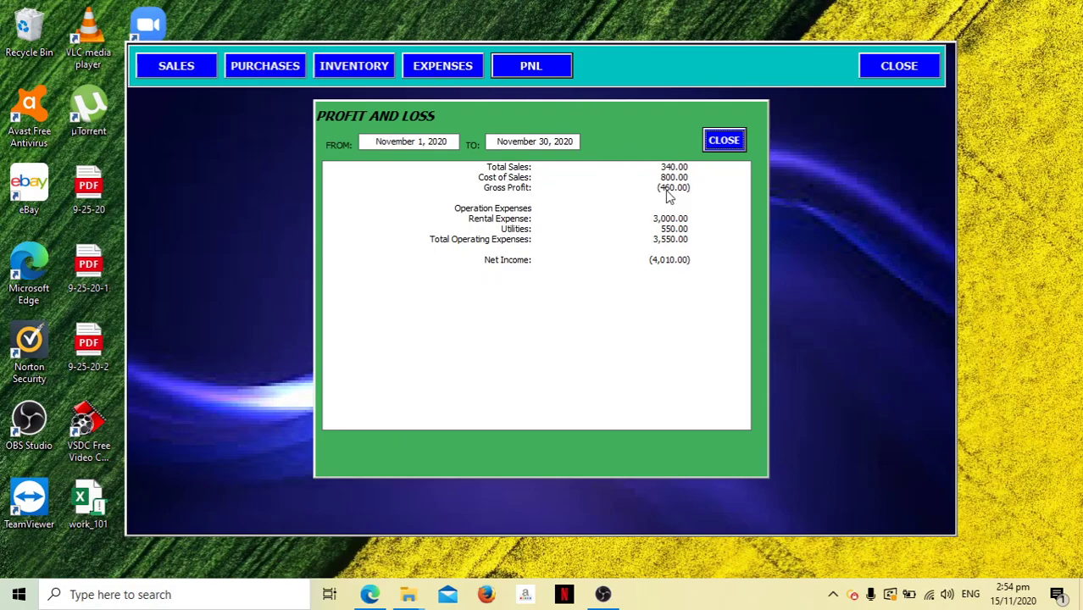
Close the PNL report, check inventory, and browse the Sales form's customer list.
click(730, 141)
click(365, 68)
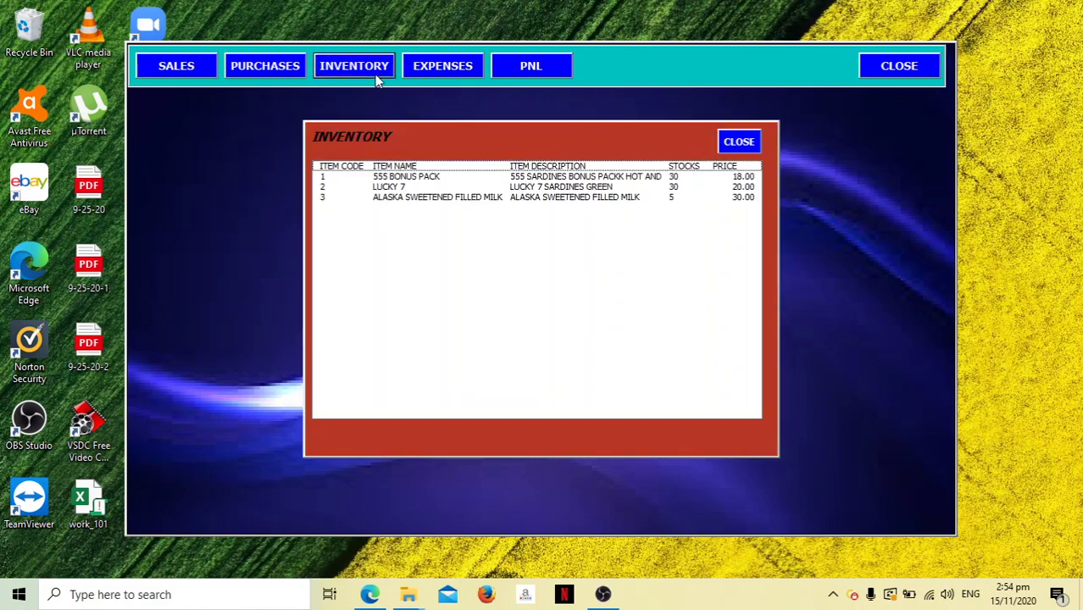
click(739, 142)
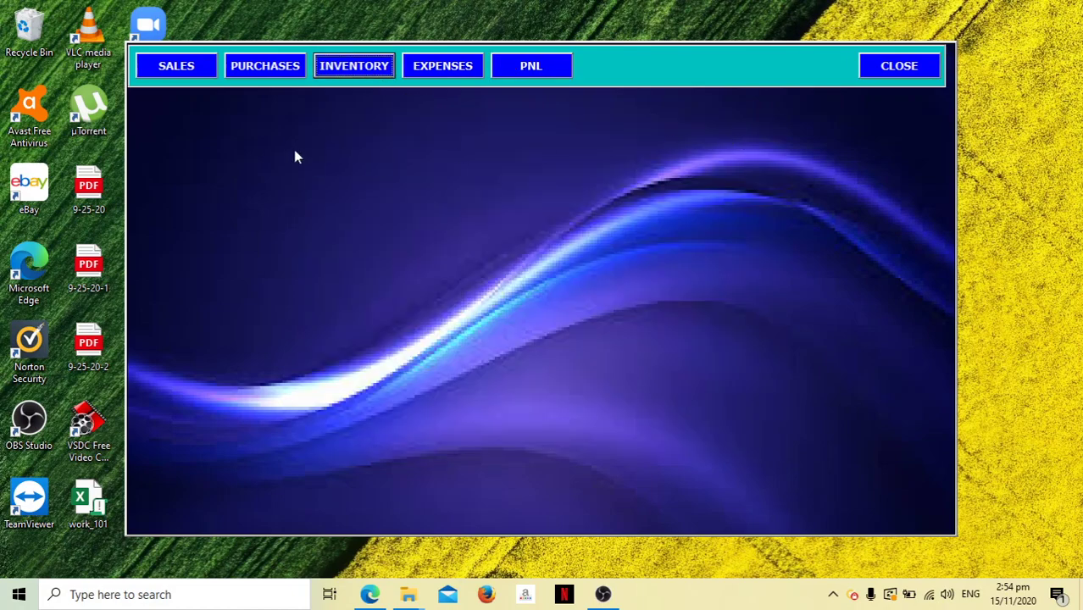
click(158, 69)
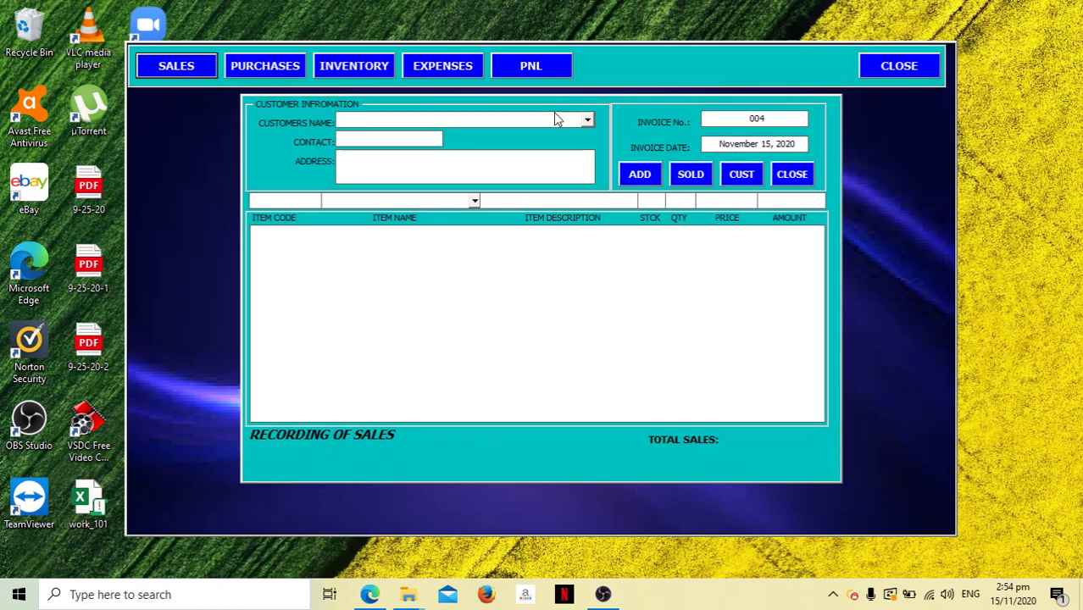
click(587, 121)
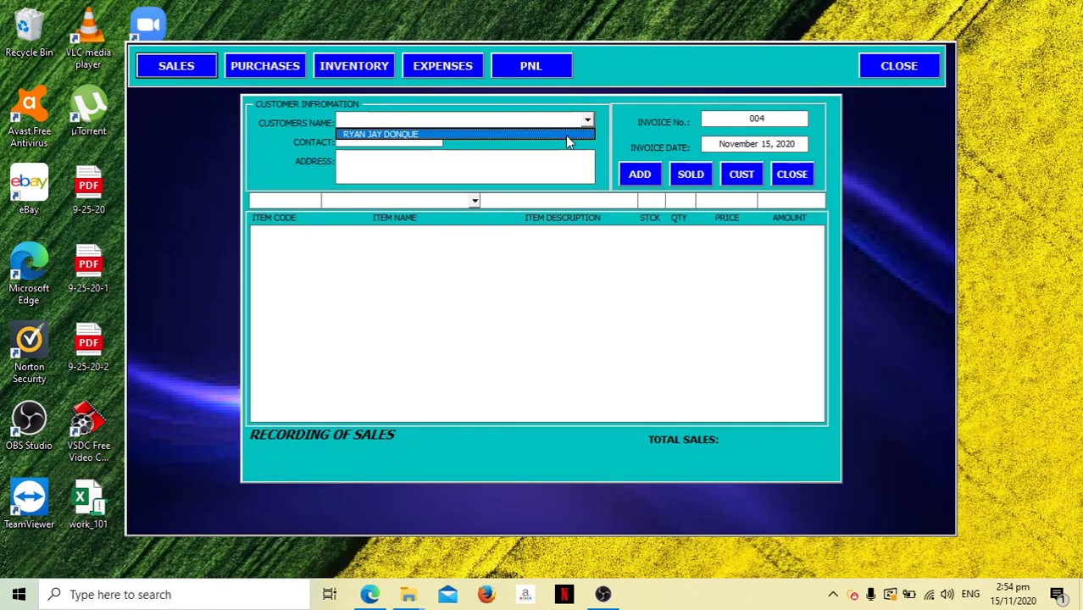
click(591, 149)
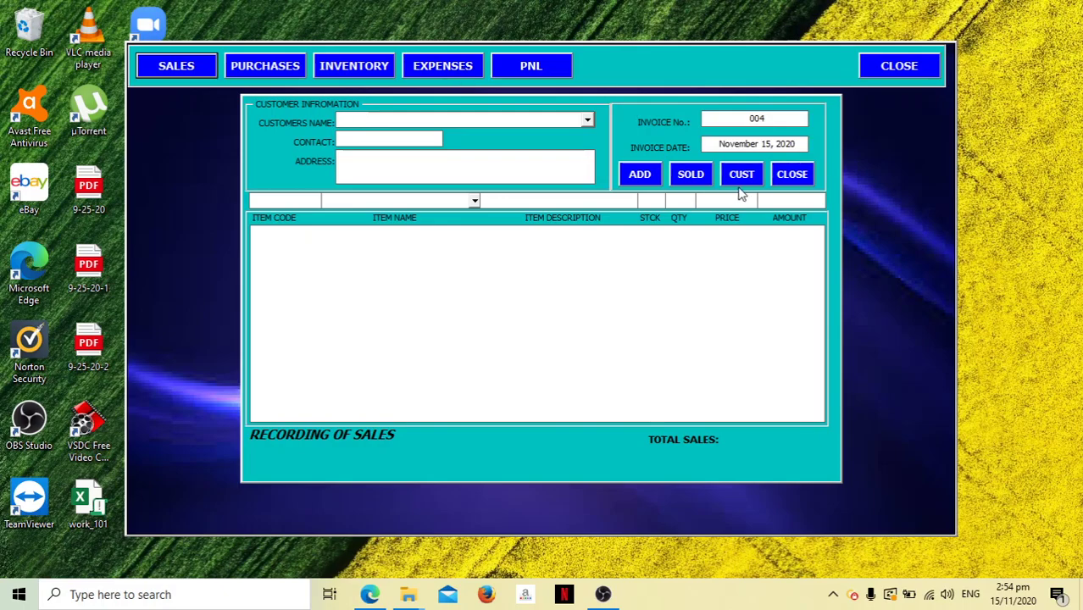
click(791, 179)
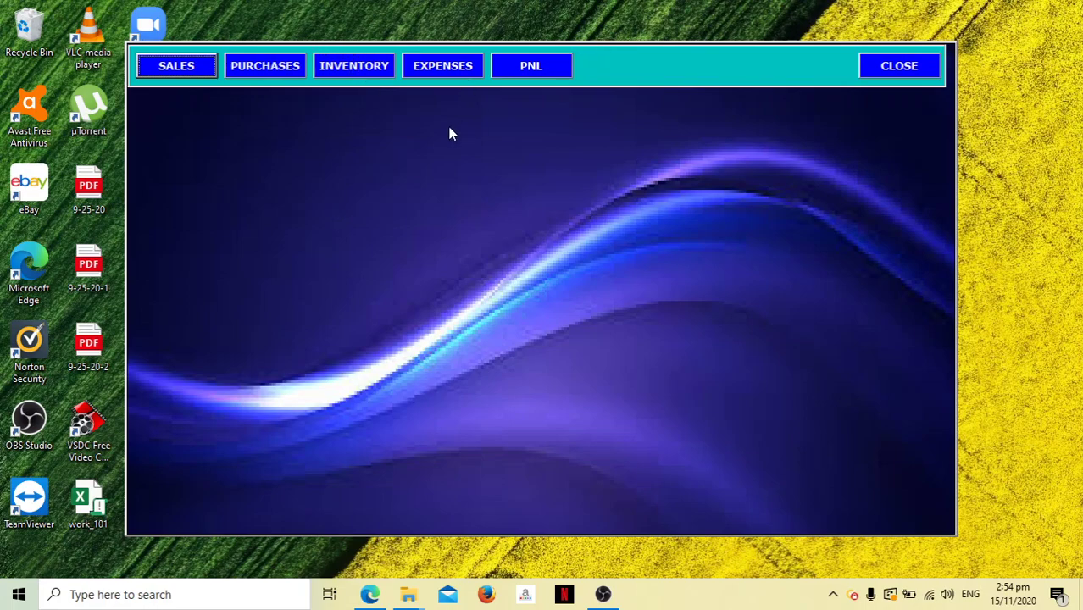
Review Purchases and Inventory again, leaving the blank Purchases form open after checking its supplier list.
click(268, 71)
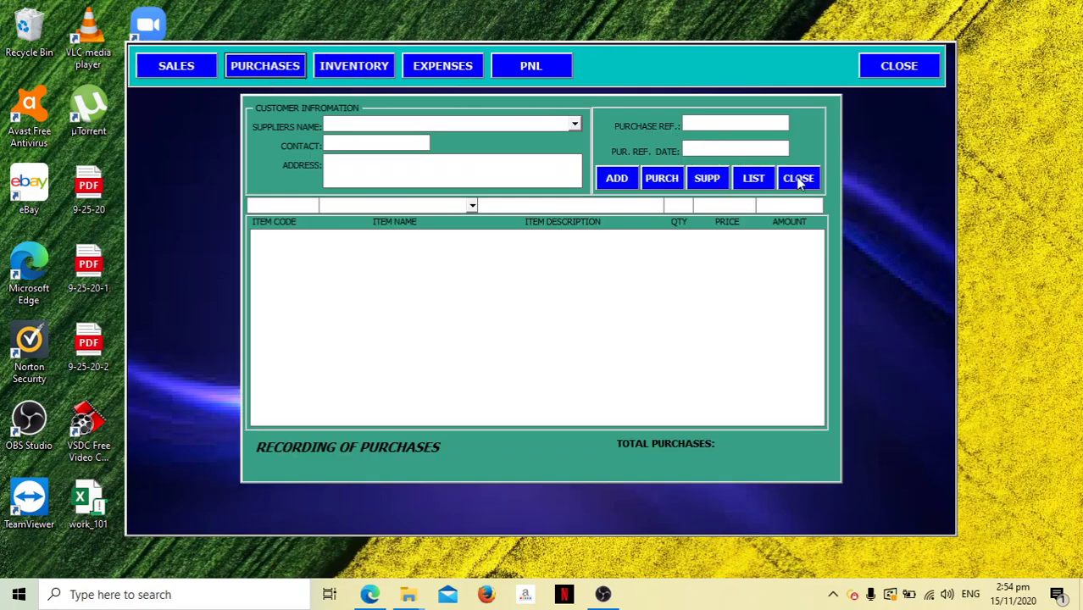
click(799, 182)
click(367, 71)
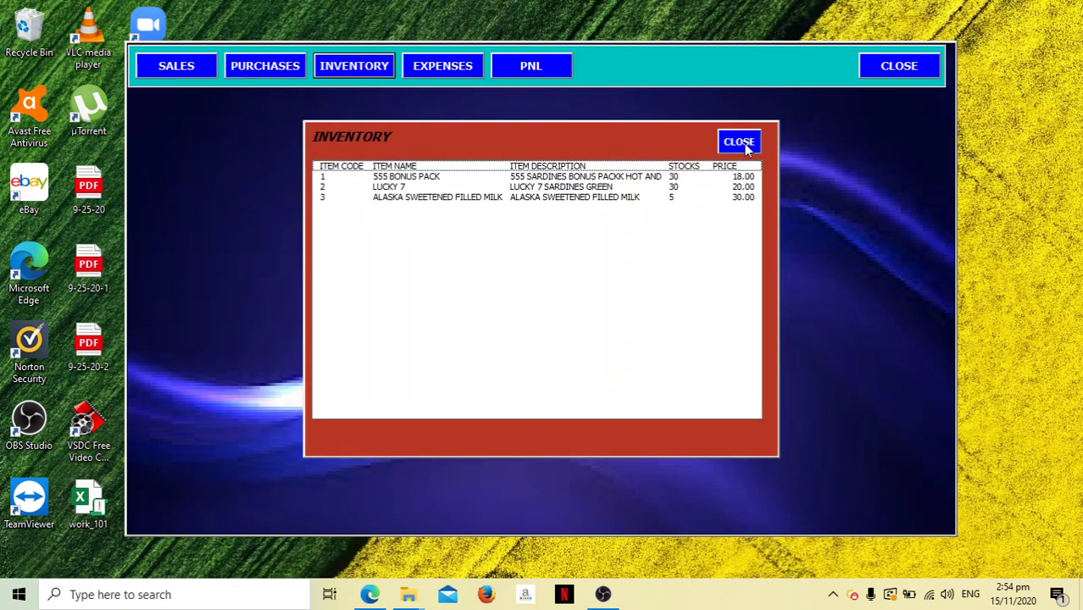
click(743, 142)
click(260, 70)
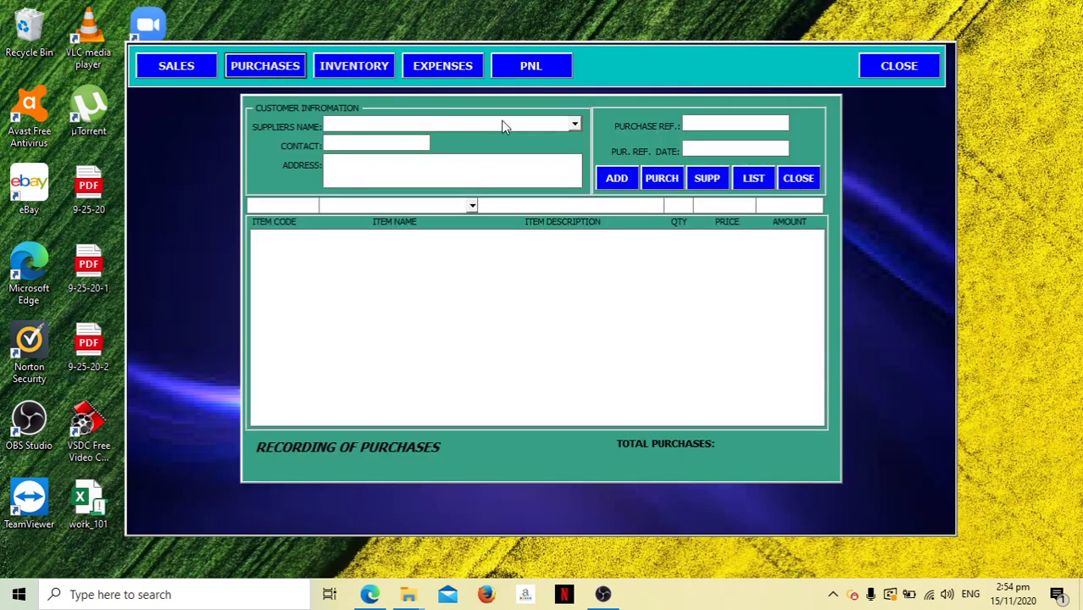
click(574, 126)
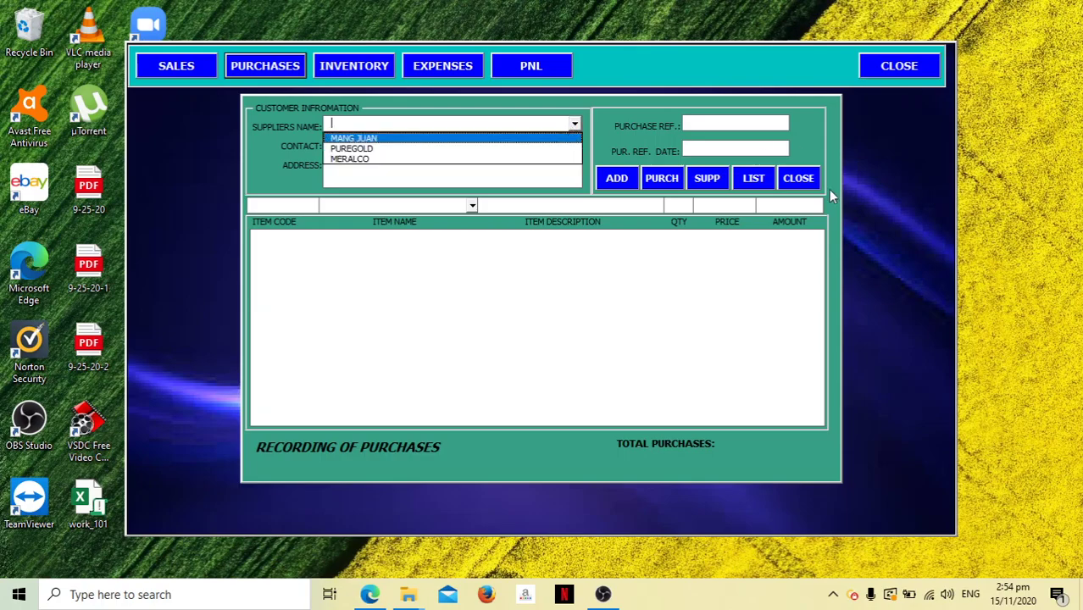
click(585, 129)
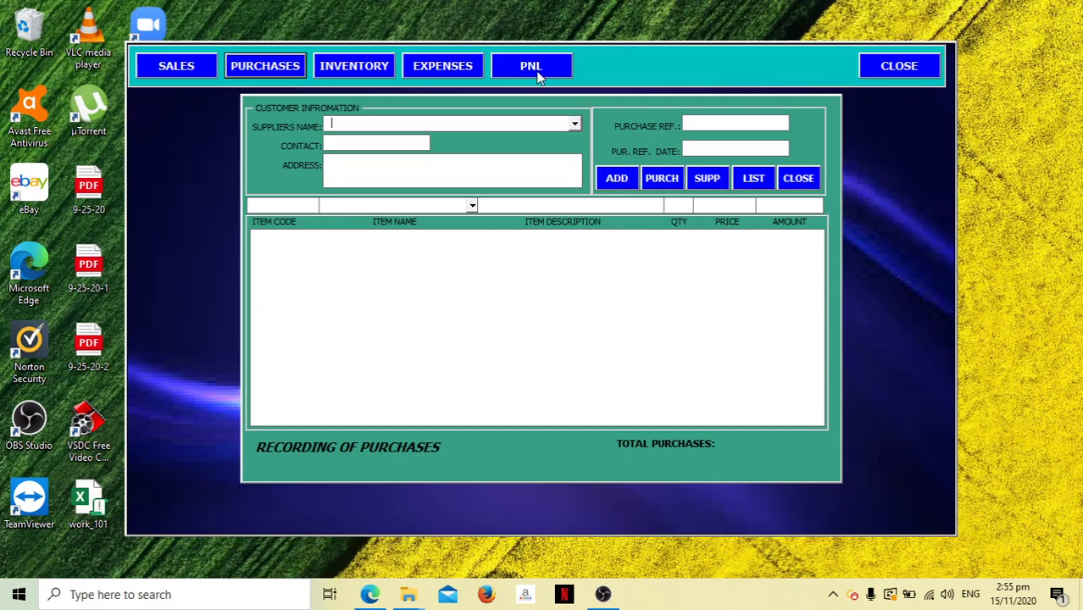
click(809, 179)
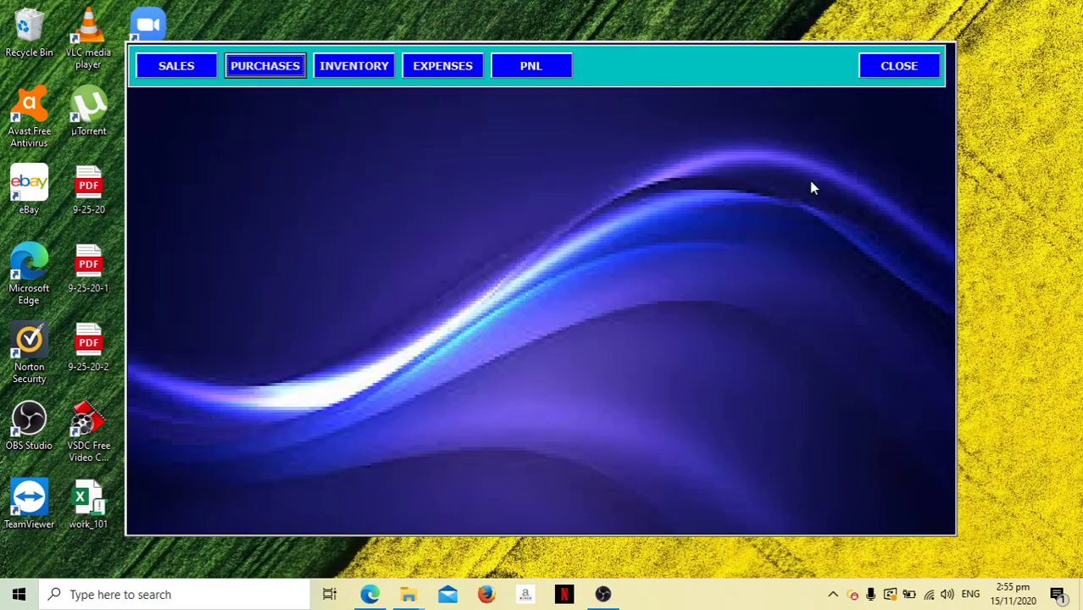
click(549, 73)
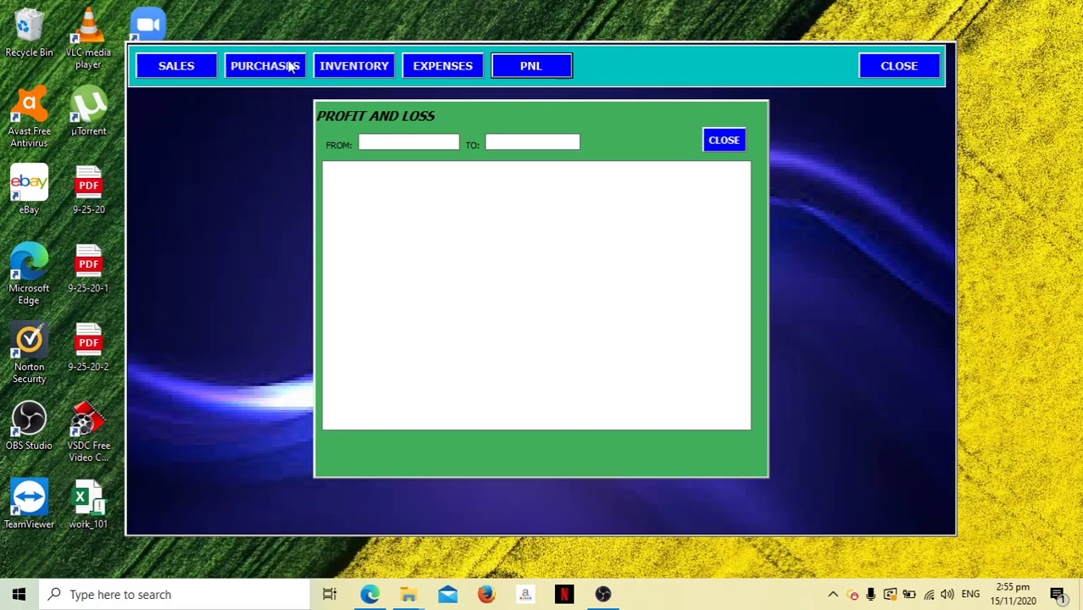
click(732, 149)
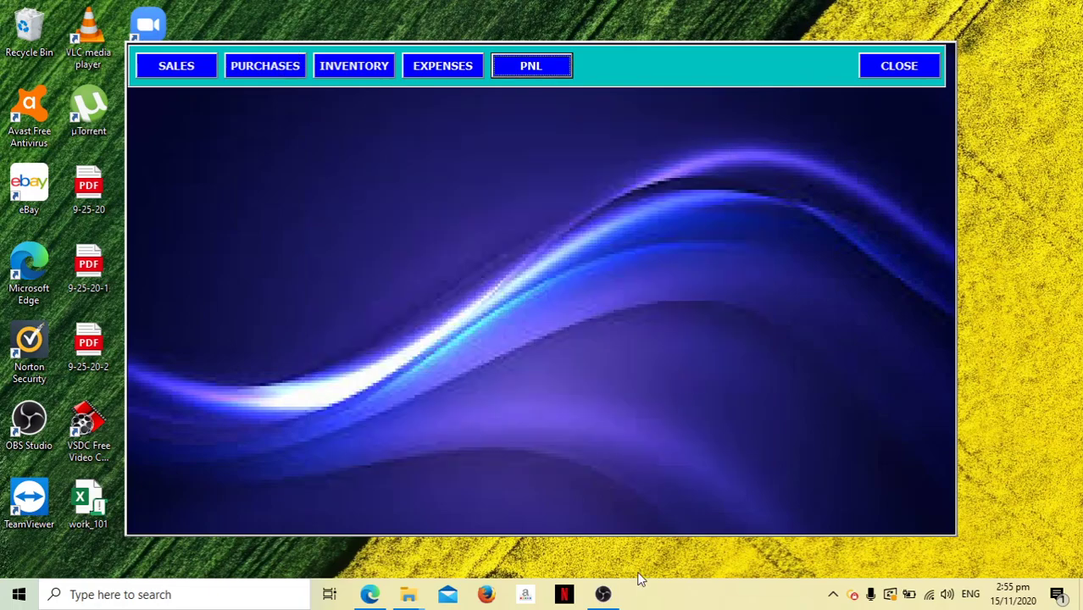
click(620, 510)
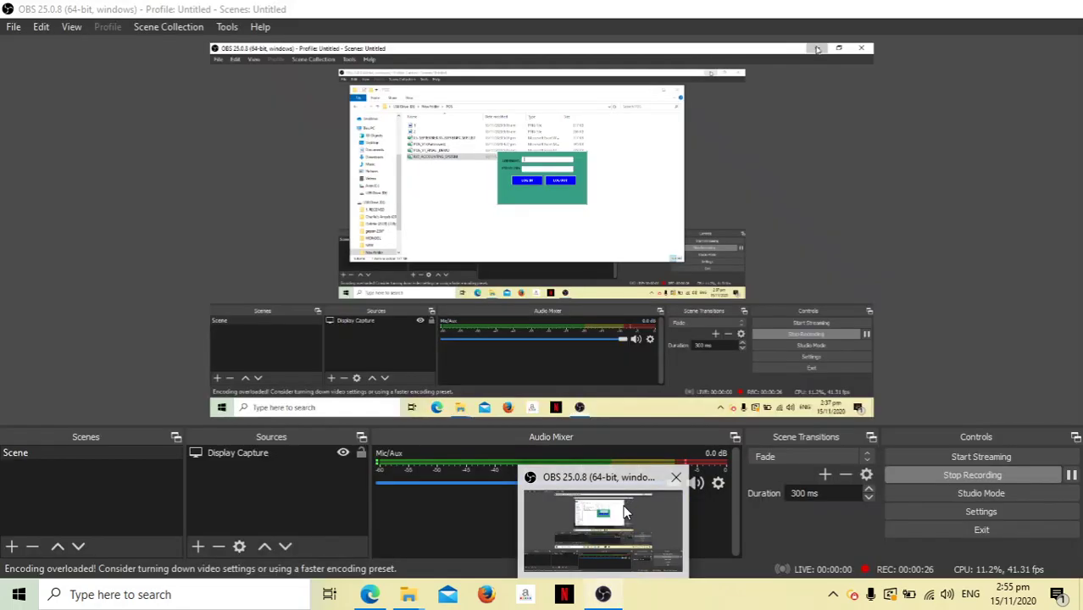
click(607, 595)
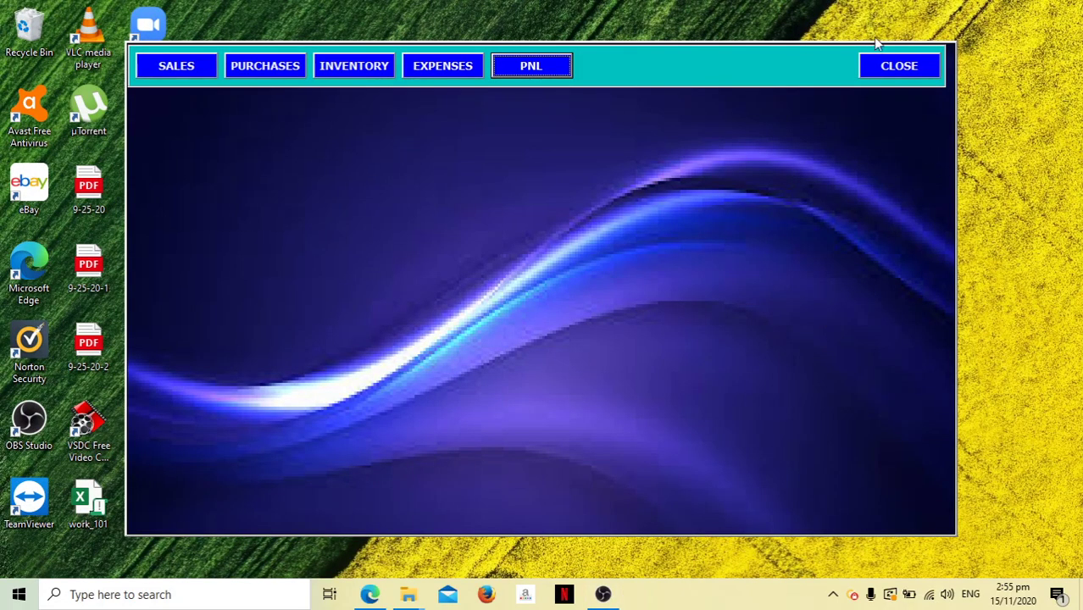
Log out of the accounting system, saving the workbook, and close Excel.
click(885, 67)
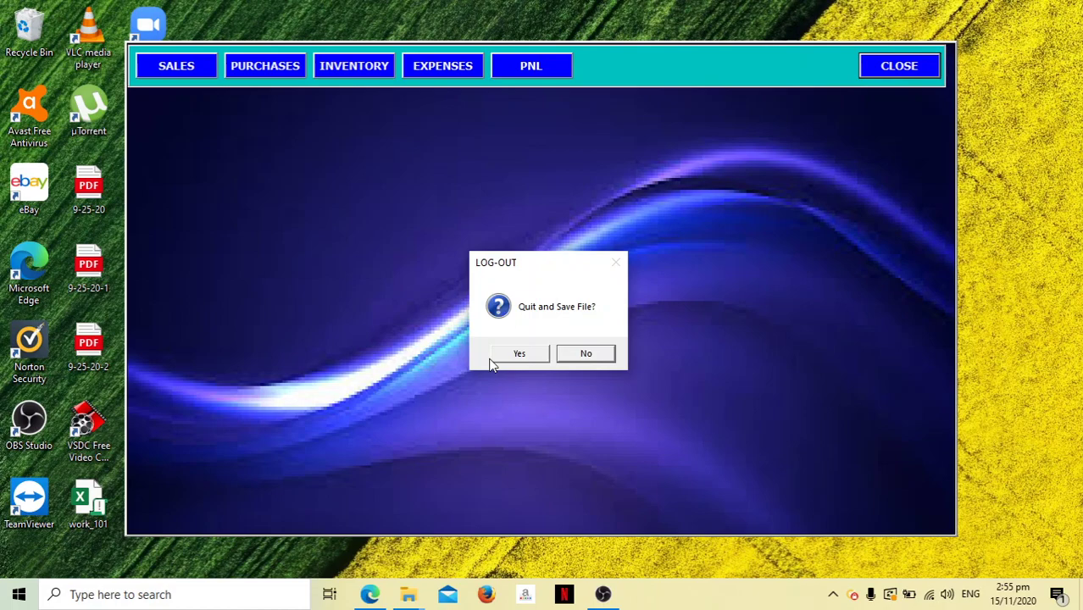
click(521, 351)
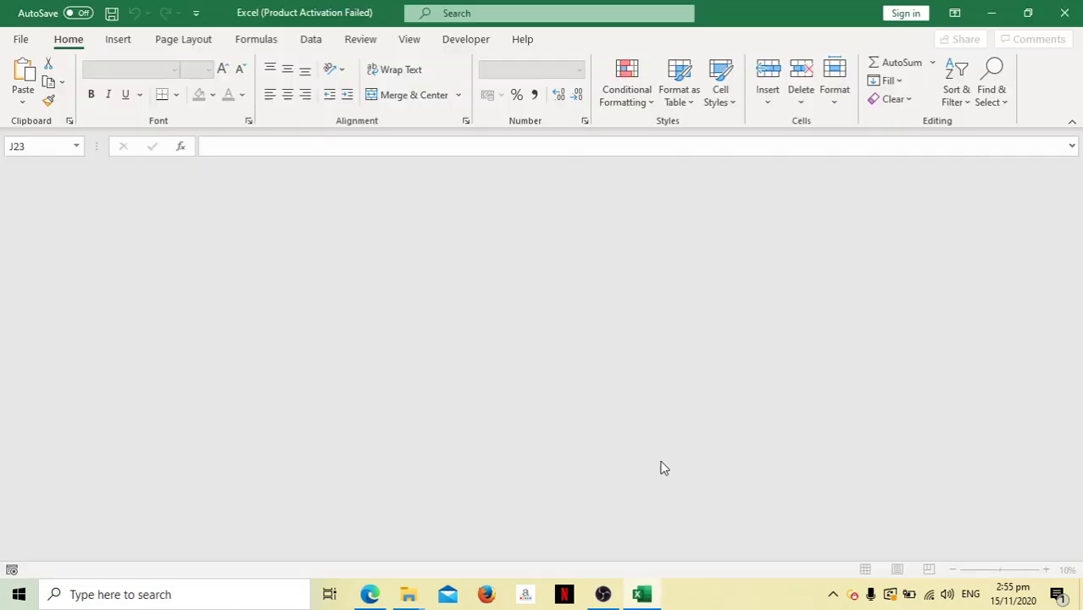
click(1059, 13)
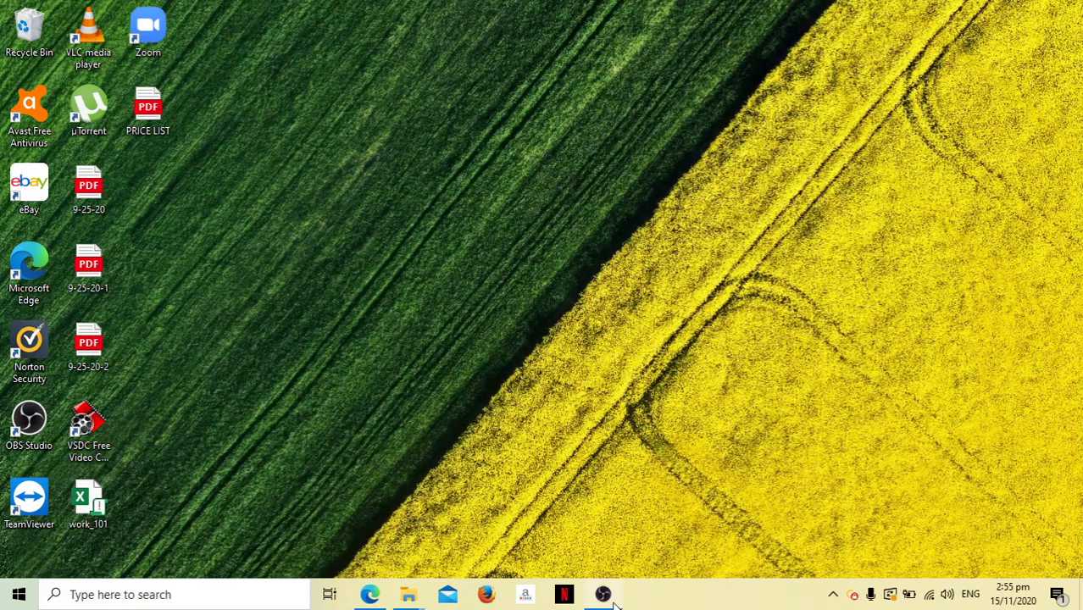
click(612, 600)
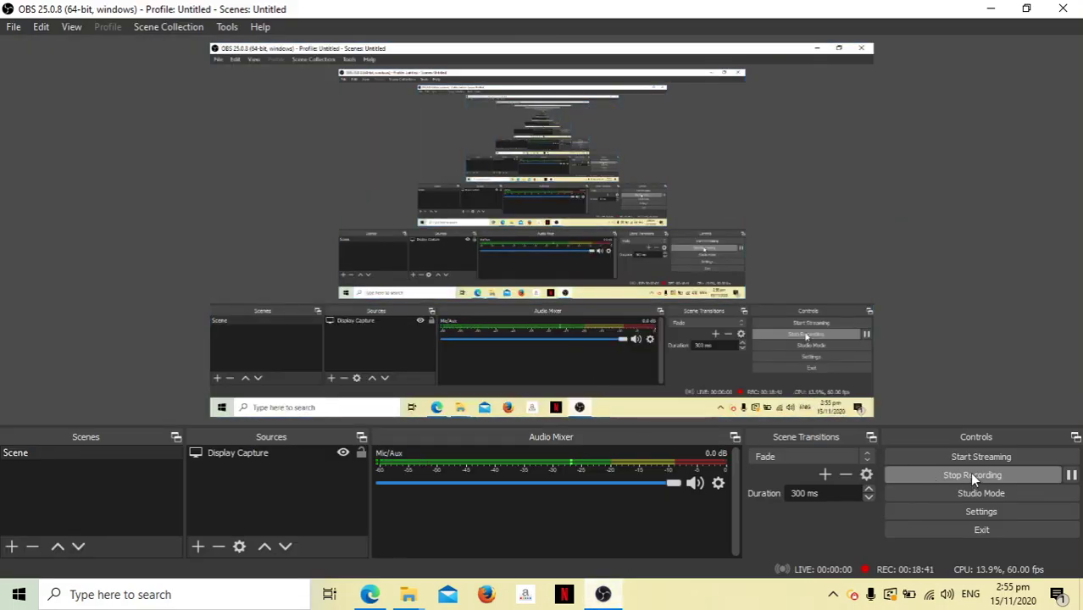